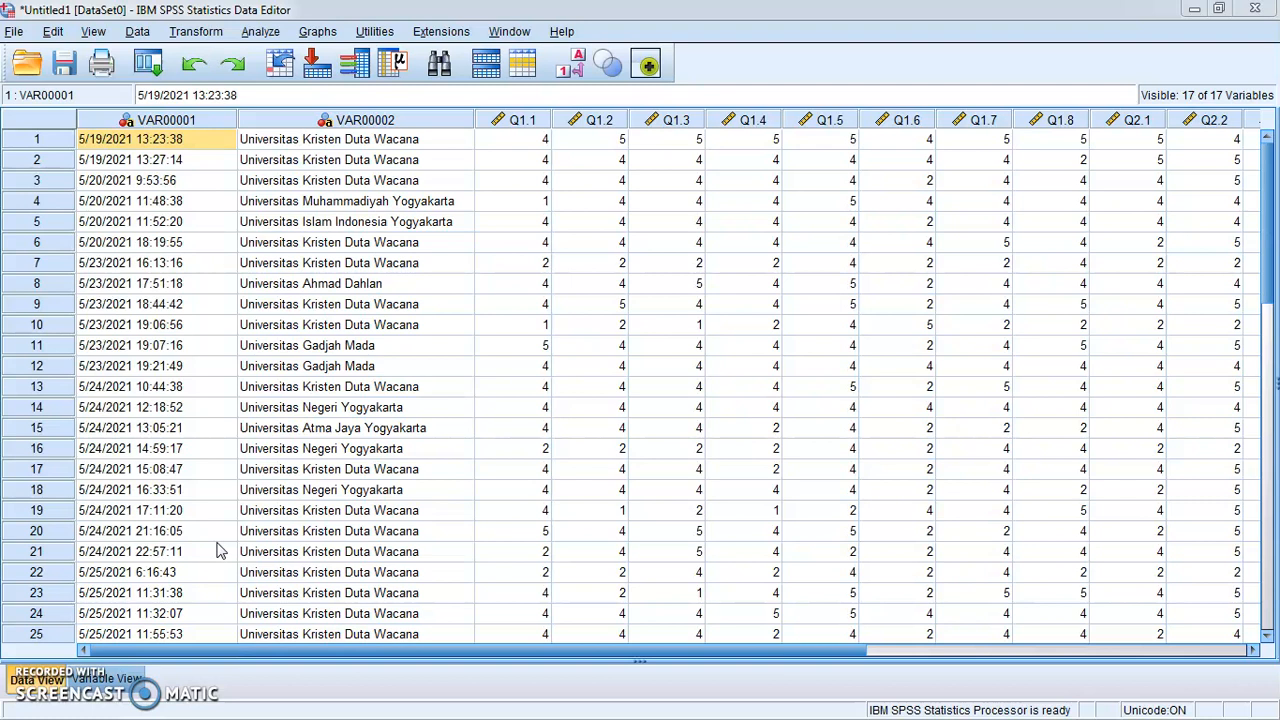
# Step: Look over the respondents' university column and the Q1 and Q2 questionnaire answer columns in the data set
pyautogui.moveTo(294, 648); pyautogui.dragTo(463, 663)
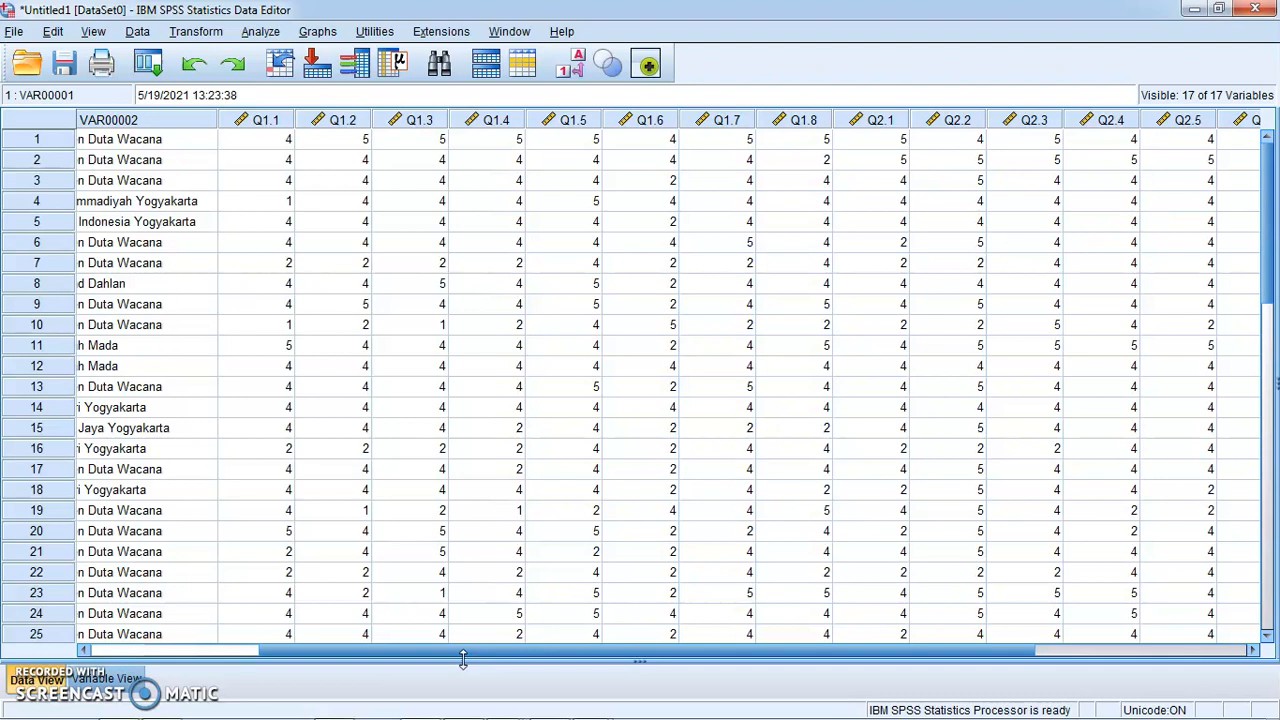
pyautogui.click(476, 653)
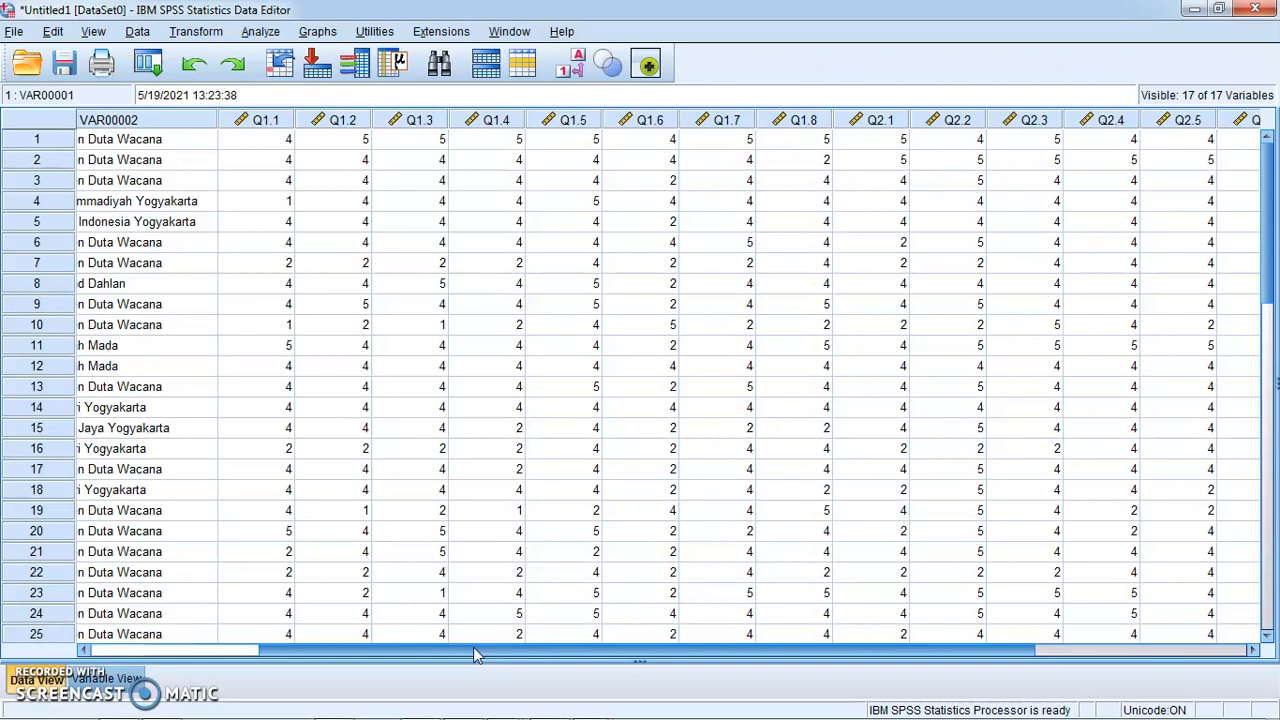
pyautogui.moveTo(473, 647); pyautogui.dragTo(379, 647)
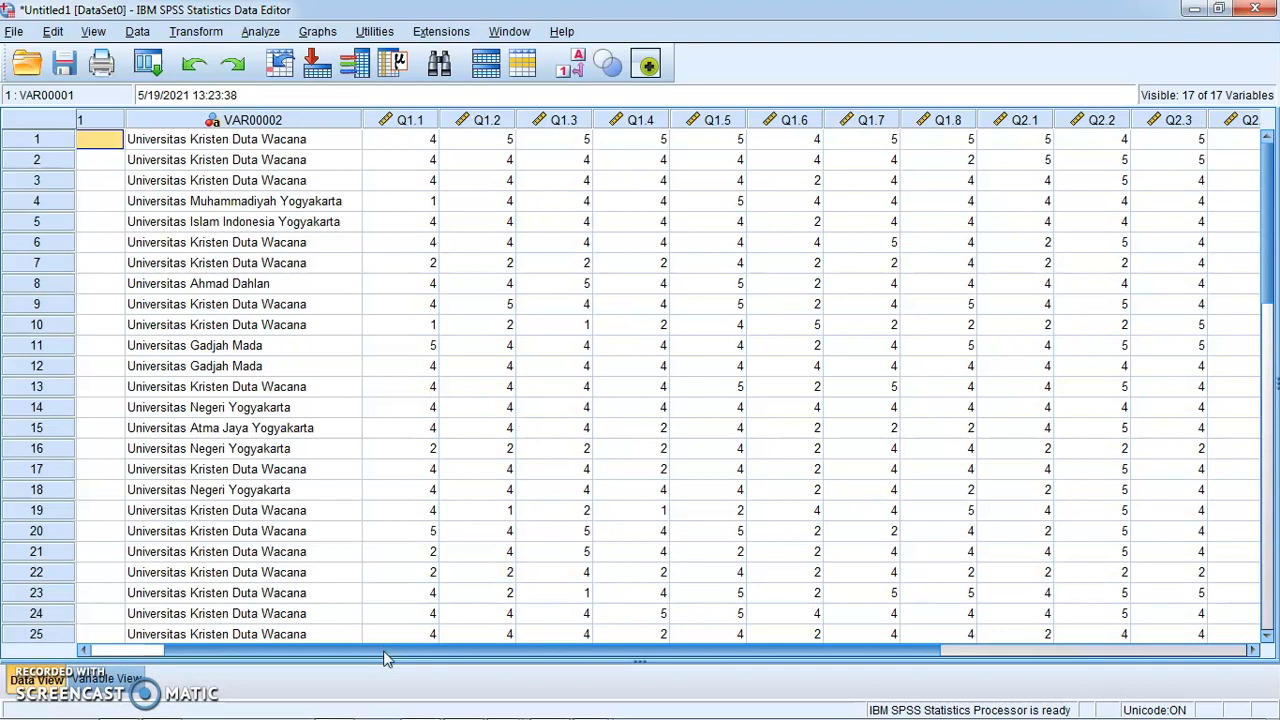
pyautogui.moveTo(385, 651); pyautogui.dragTo(351, 651)
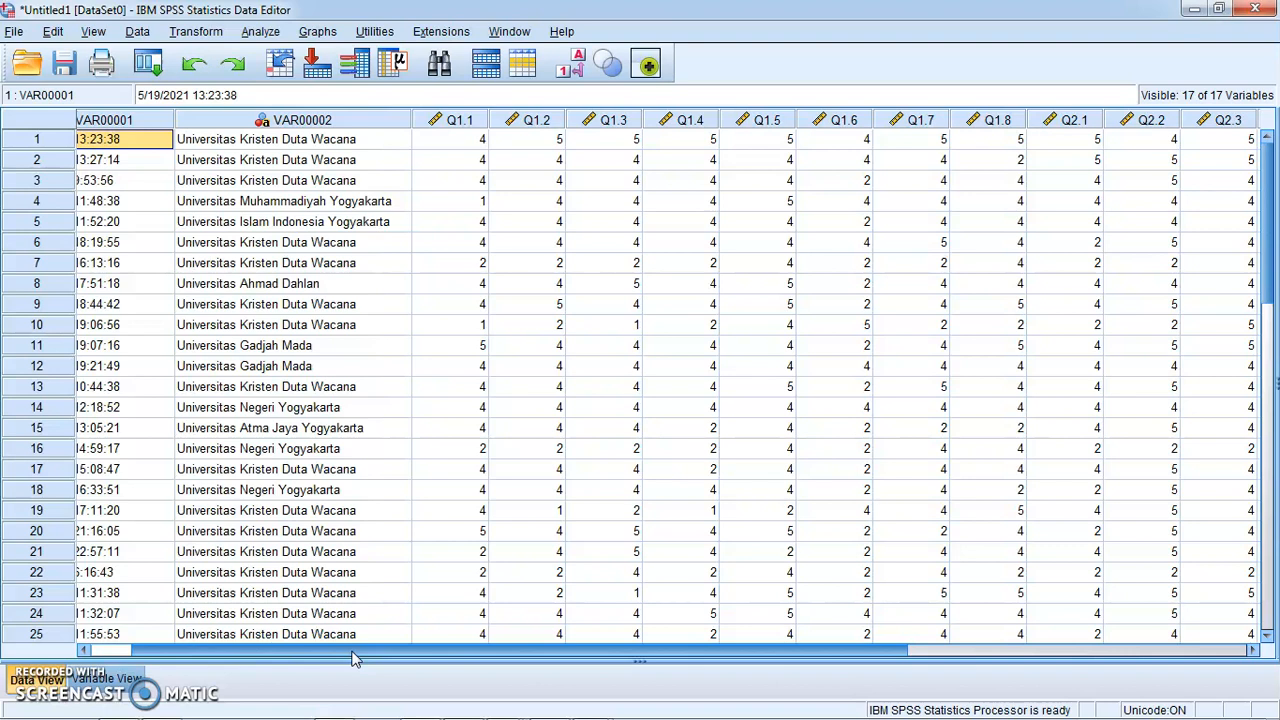
pyautogui.moveTo(352, 658); pyautogui.dragTo(286, 660)
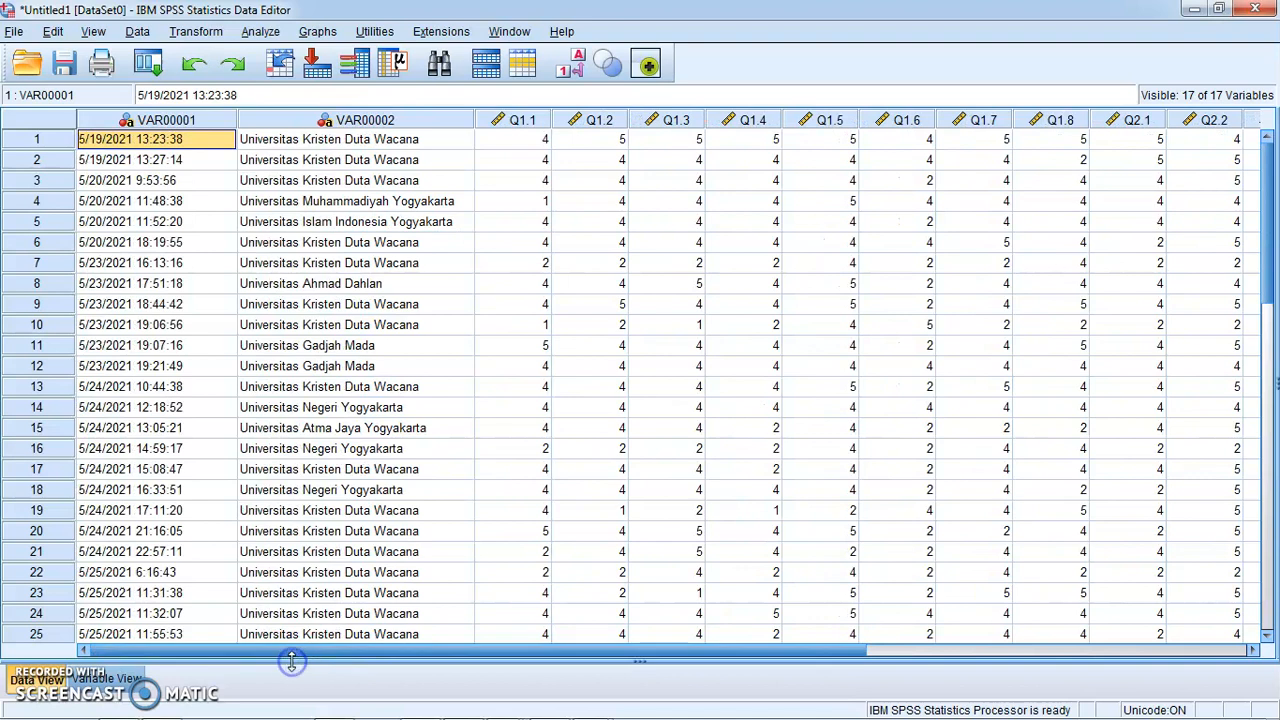
pyautogui.click(322, 664)
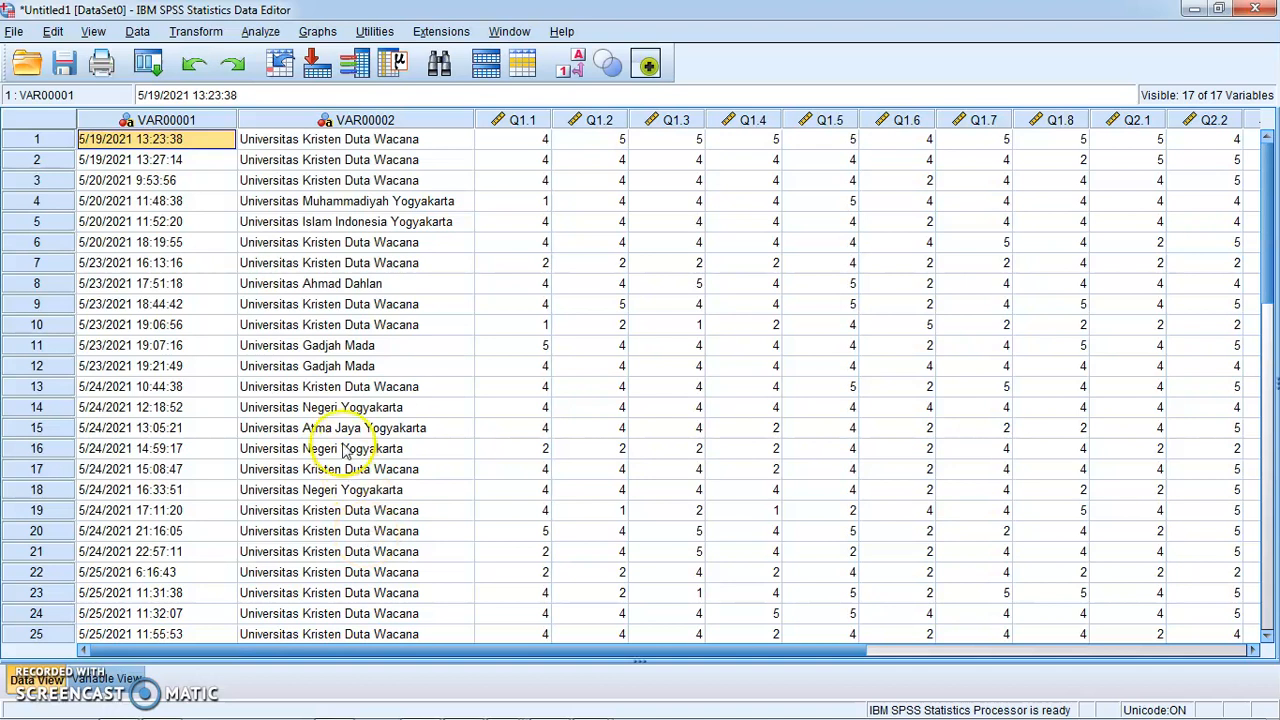
# Step: Open the Reliability Analysis and remove variables Q2.1 through Q2.7 from its items
pyautogui.click(258, 32)
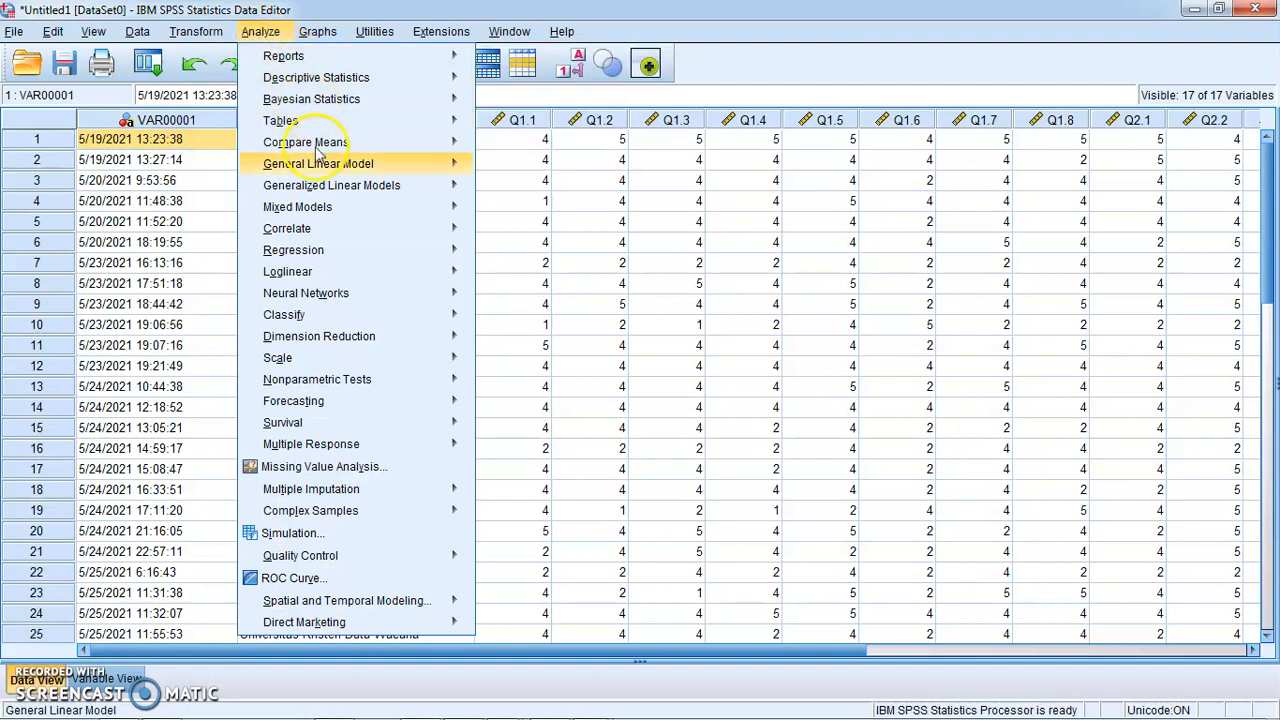
pyautogui.moveTo(300, 366)
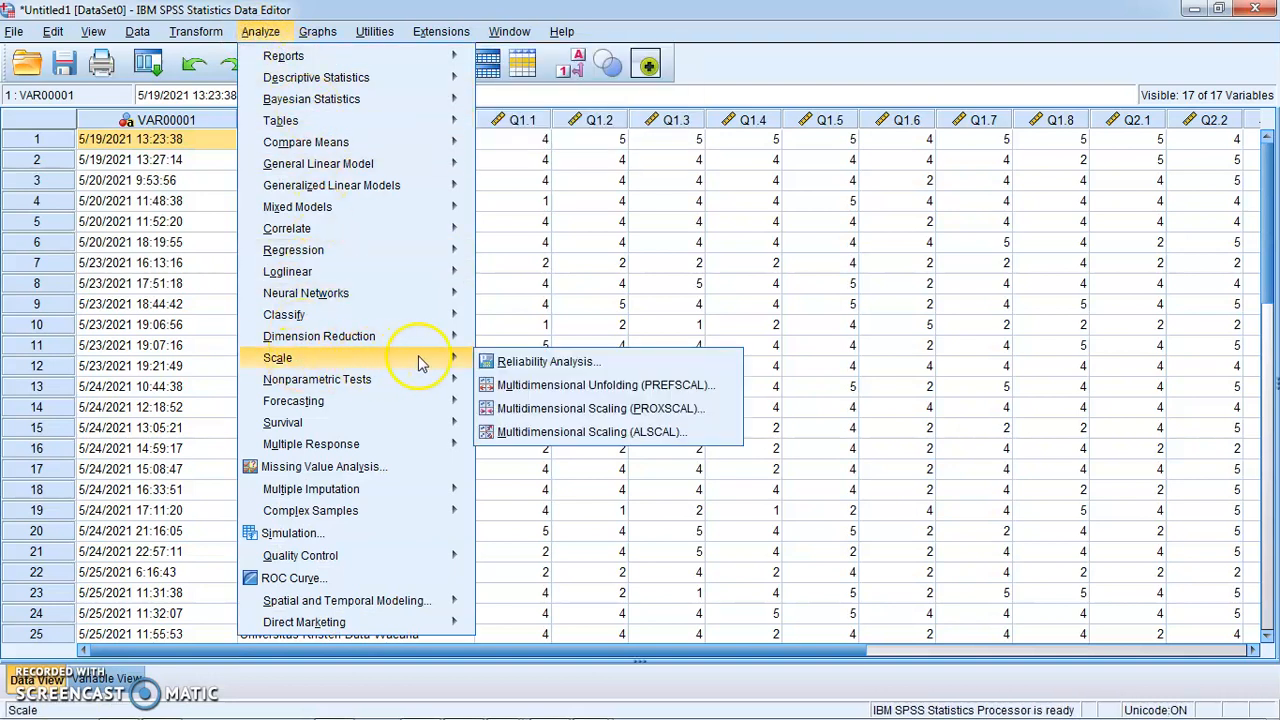
pyautogui.click(577, 368)
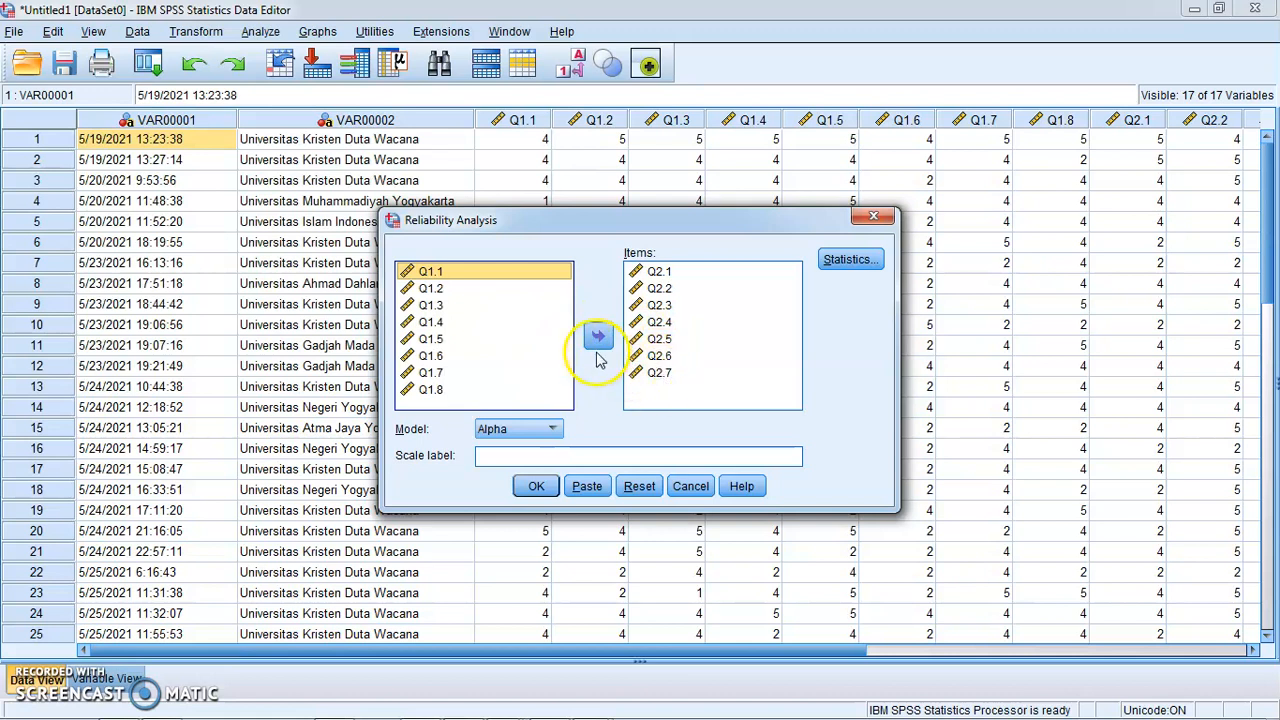
pyautogui.click(652, 374)
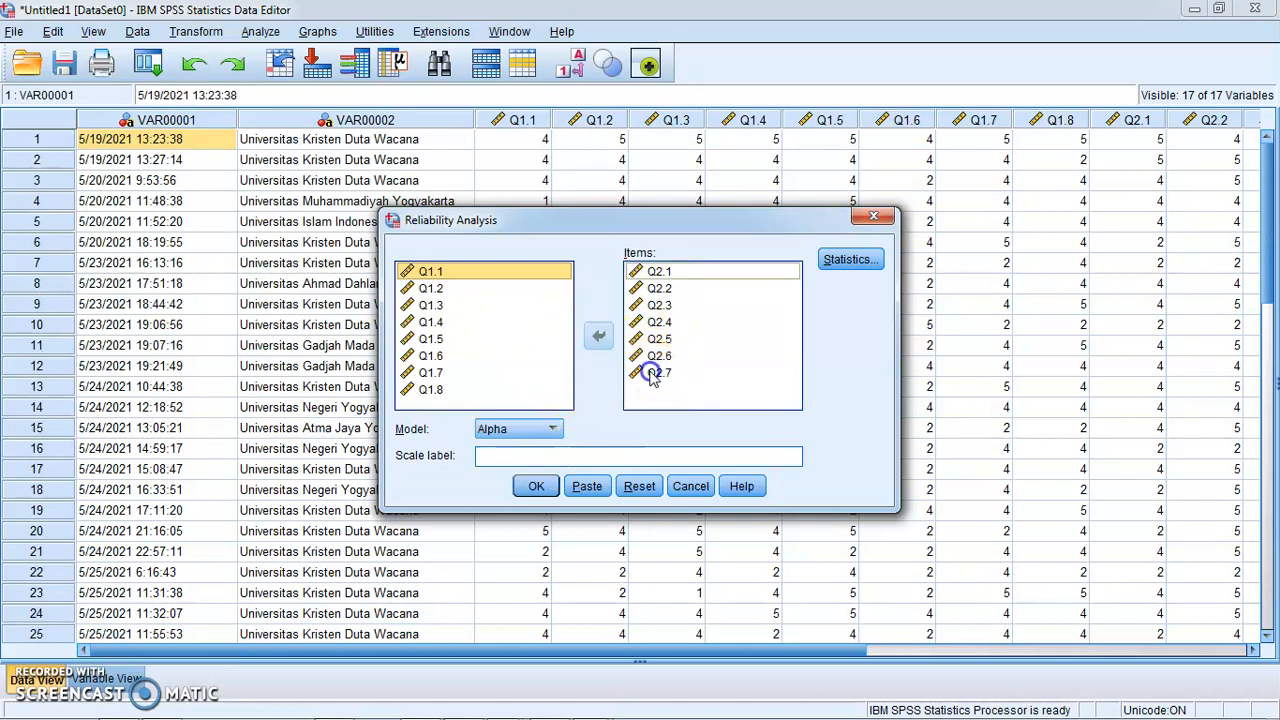
pyautogui.hotkey('shift', 'Up')
pyautogui.hotkey('shift', 'Up')
pyautogui.hotkey('shift', 'Up')
pyautogui.hotkey('shift', 'Up')
pyautogui.hotkey('shift', 'Up')
pyautogui.hotkey('shift', 'Up')
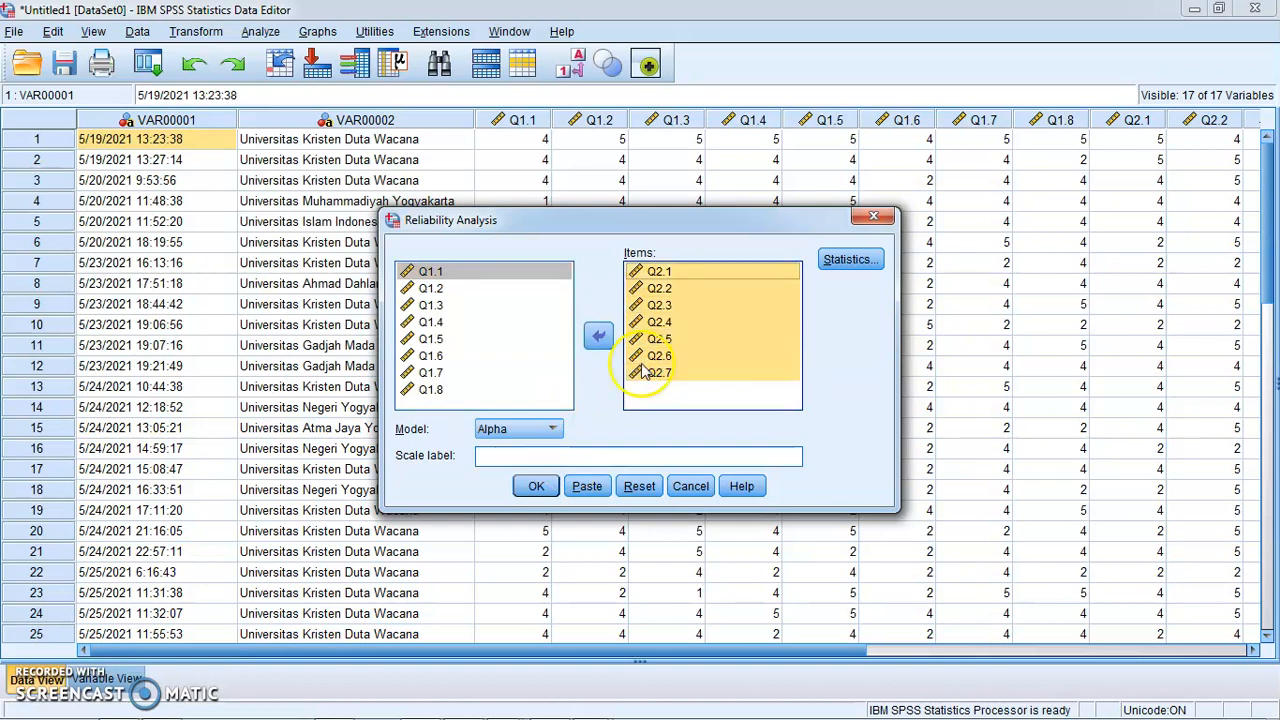
pyautogui.click(598, 336)
# Step: Add variables Q1.1 through Q1.8 as the items of the reliability analysis
pyautogui.moveTo(565, 330); pyautogui.dragTo(566, 300)
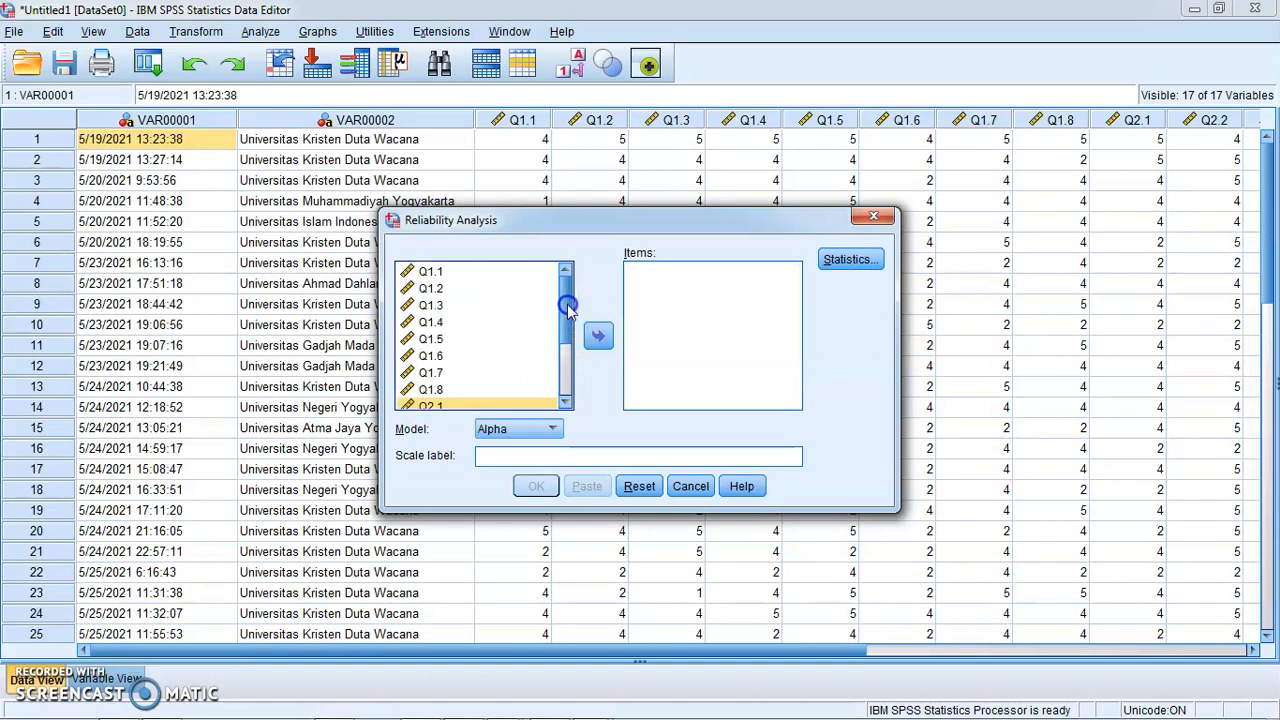
pyautogui.click(466, 274)
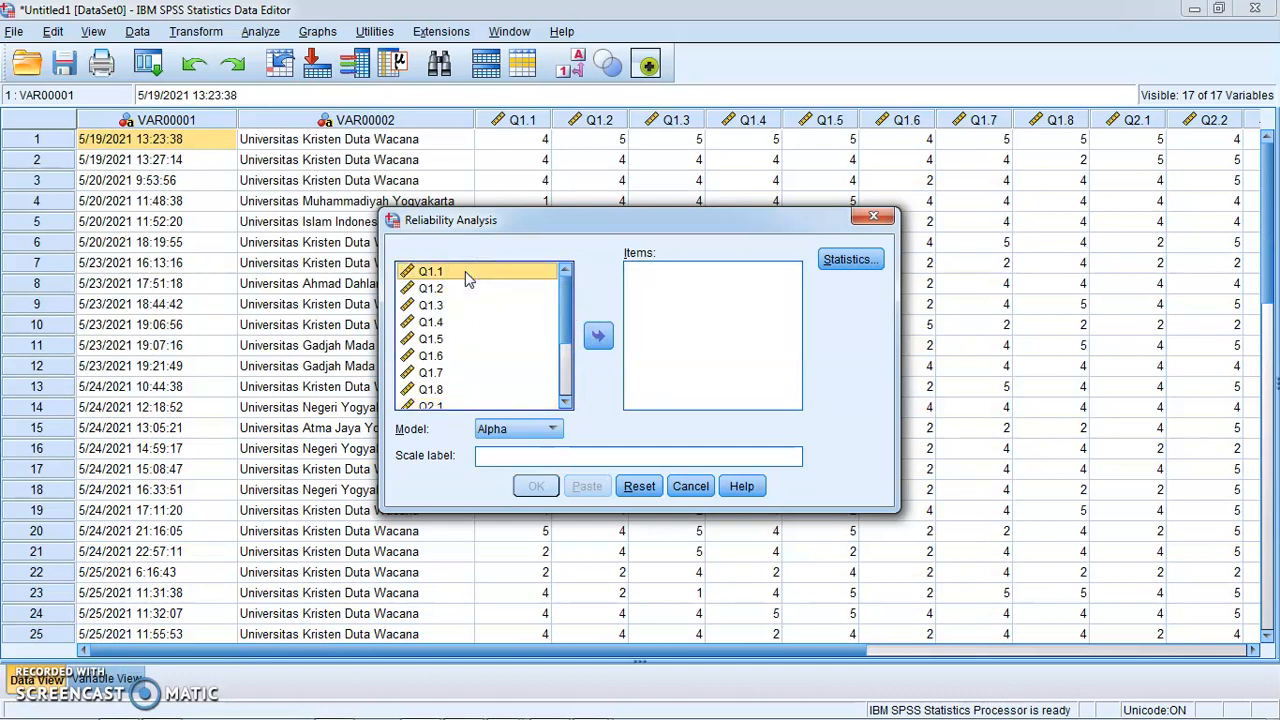
pyautogui.hotkey('shift', 'Down')
pyautogui.hotkey('shift', 'Down')
pyautogui.hotkey('shift', 'Down')
pyautogui.hotkey('shift', 'Down')
pyautogui.hotkey('shift', 'Down')
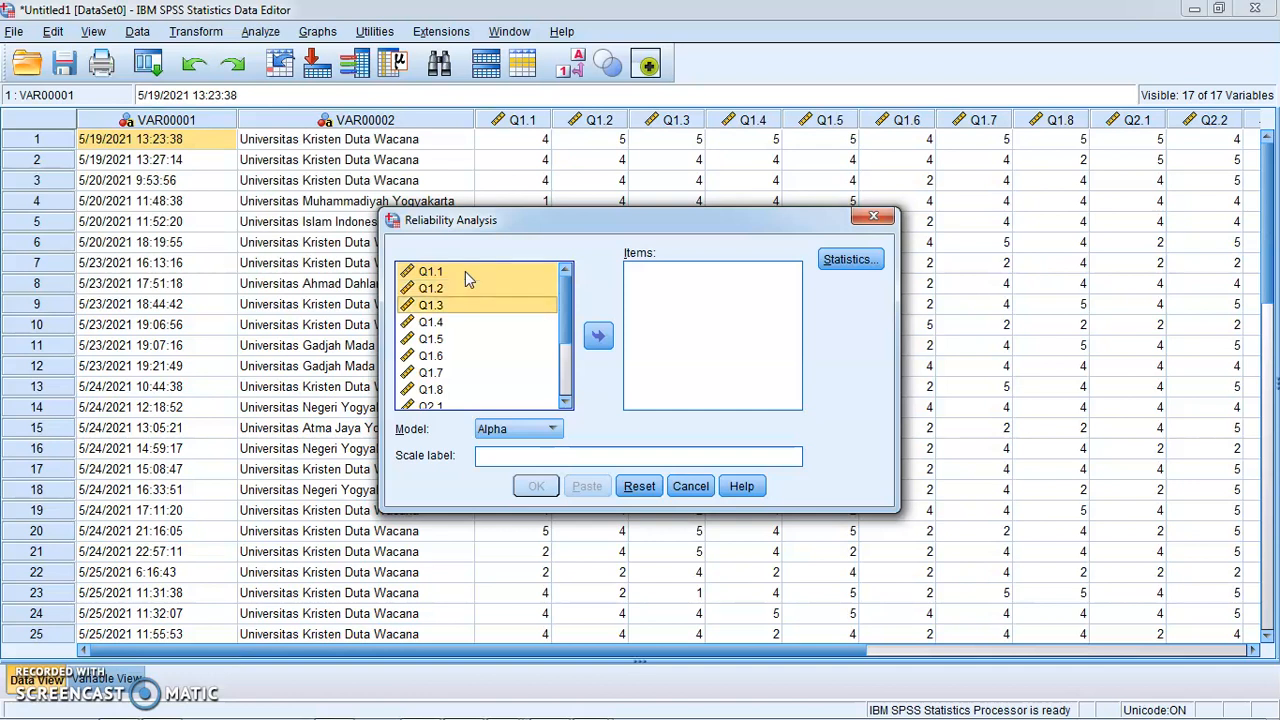
pyautogui.hotkey('shift', 'Down')
pyautogui.hotkey('shift', 'Down')
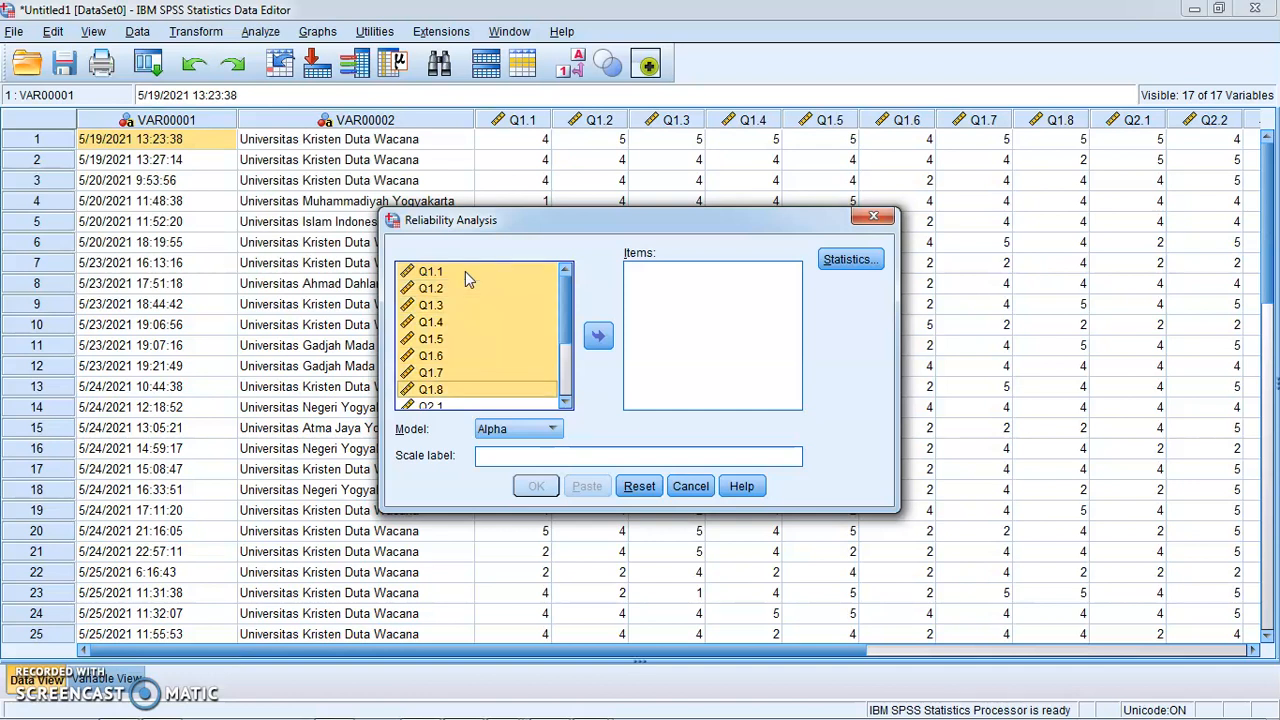
pyautogui.click(598, 336)
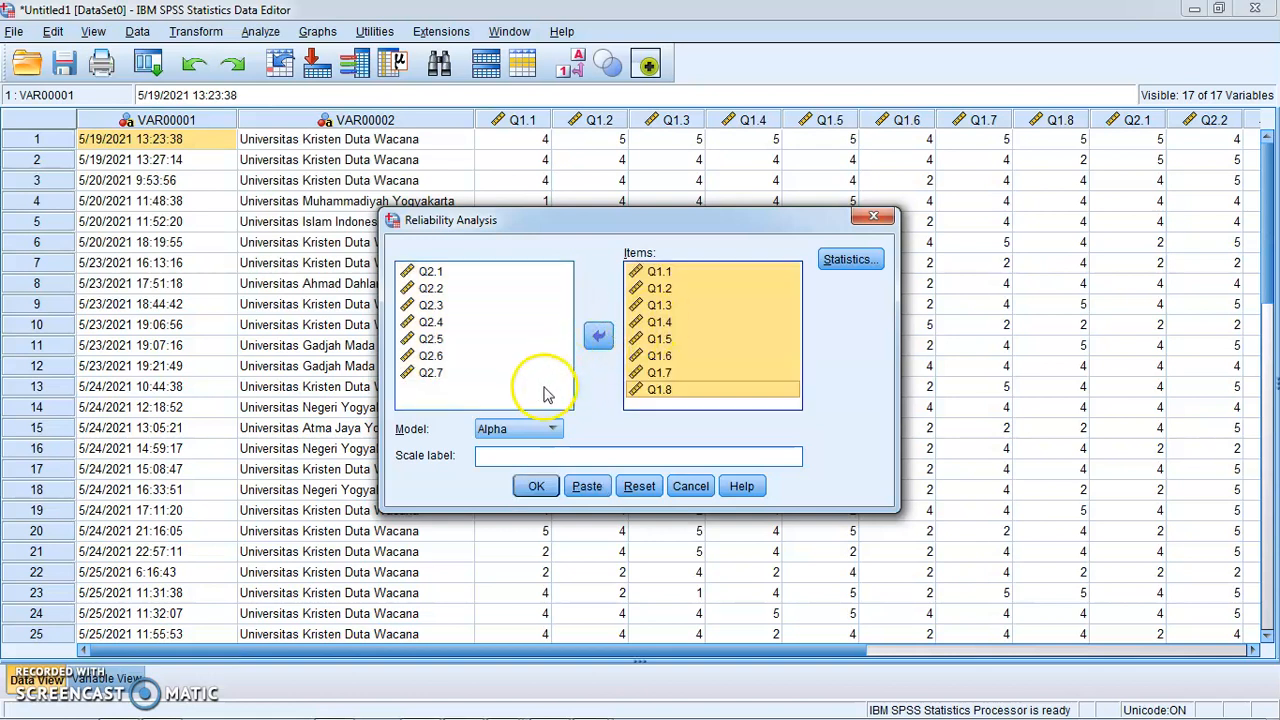
# Step: Run the reliability analysis with the Alpha model, review the Reliability Statistics output, and minimize the output window
pyautogui.click(553, 429)
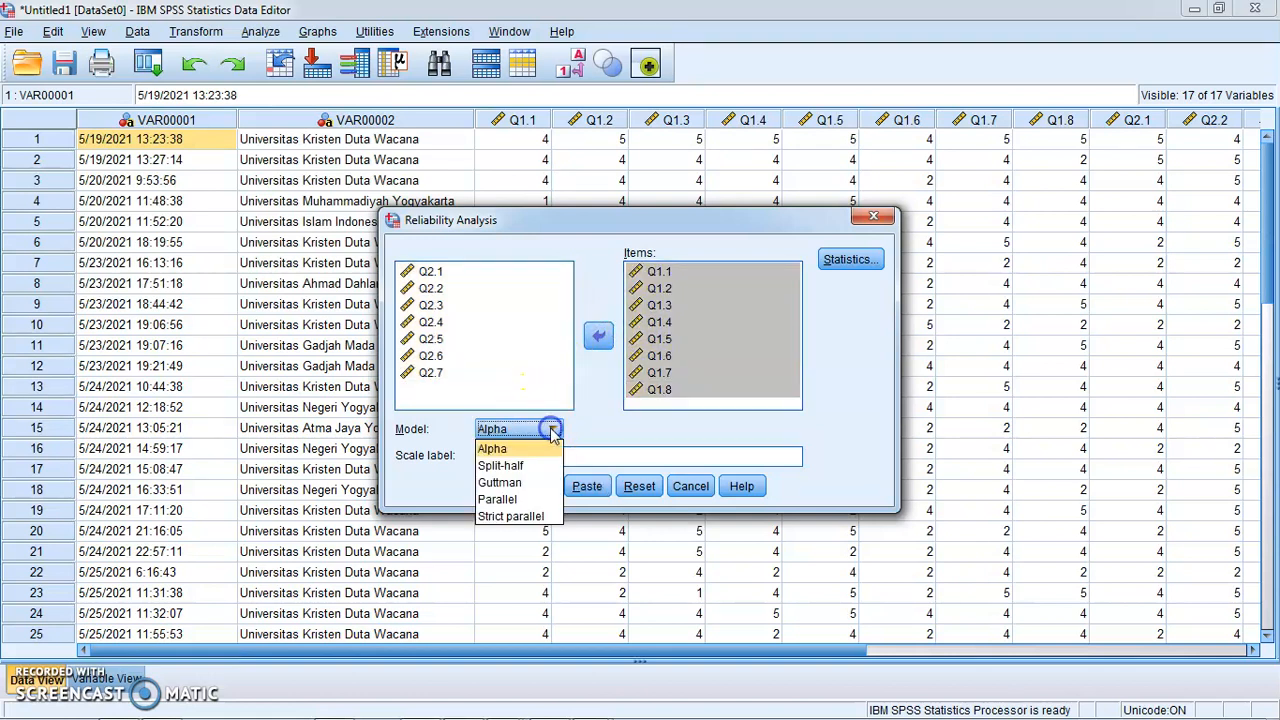
pyautogui.click(527, 448)
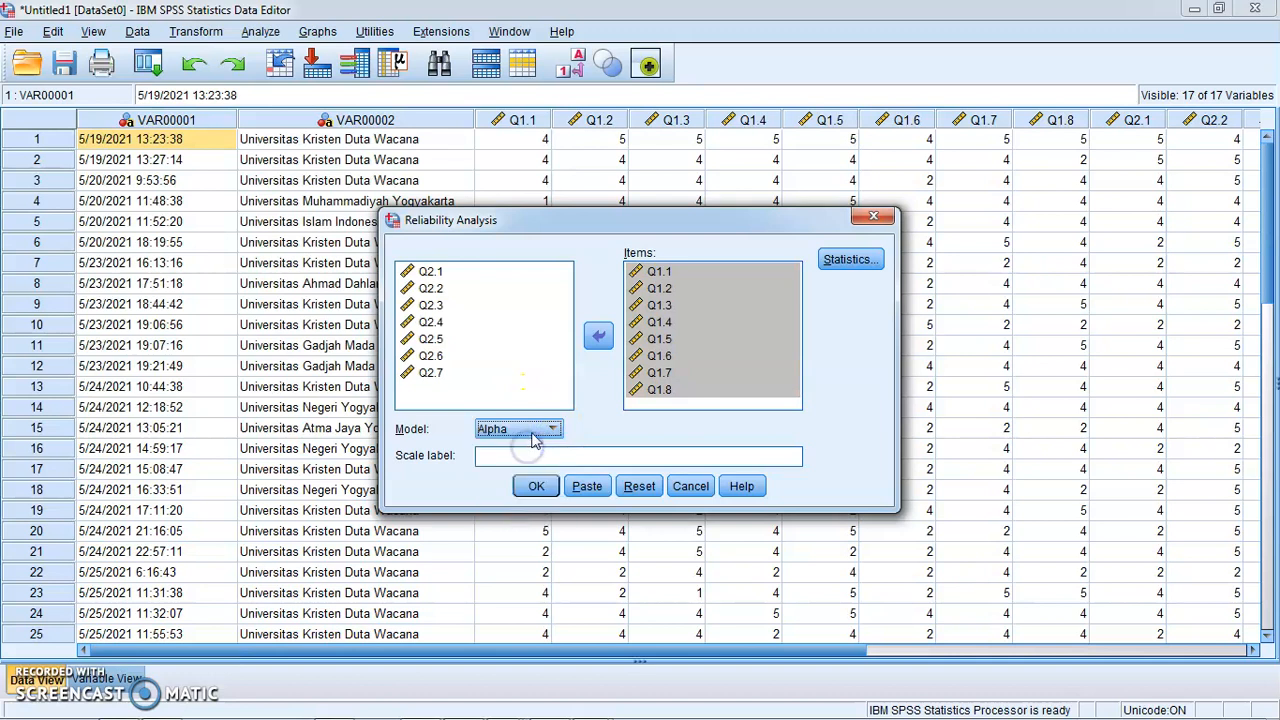
pyautogui.click(536, 486)
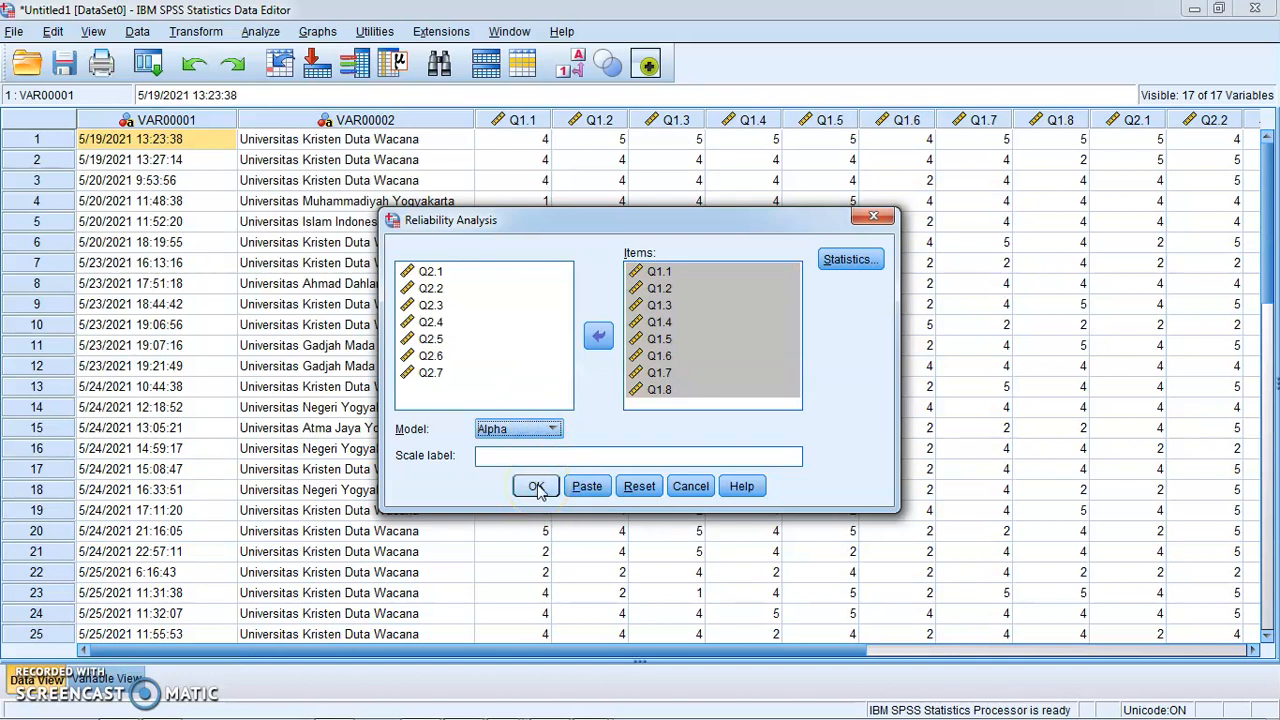
pyautogui.click(580, 410)
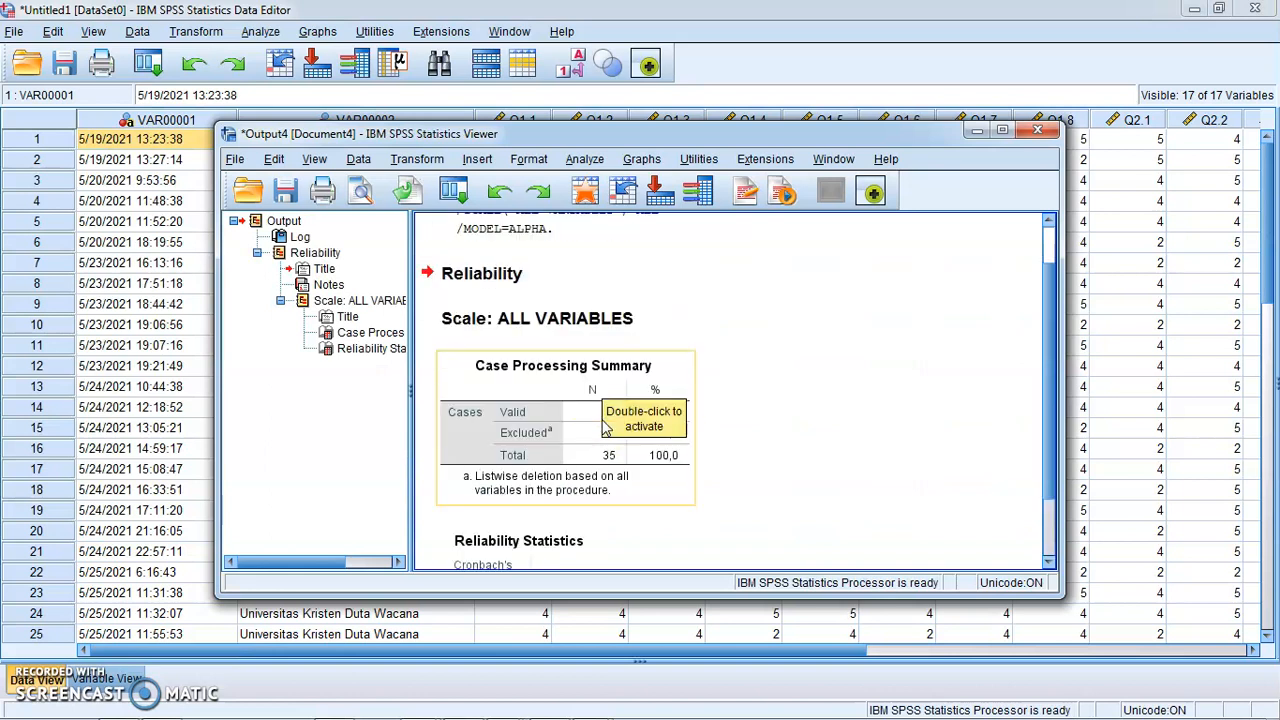
pyautogui.click(651, 443)
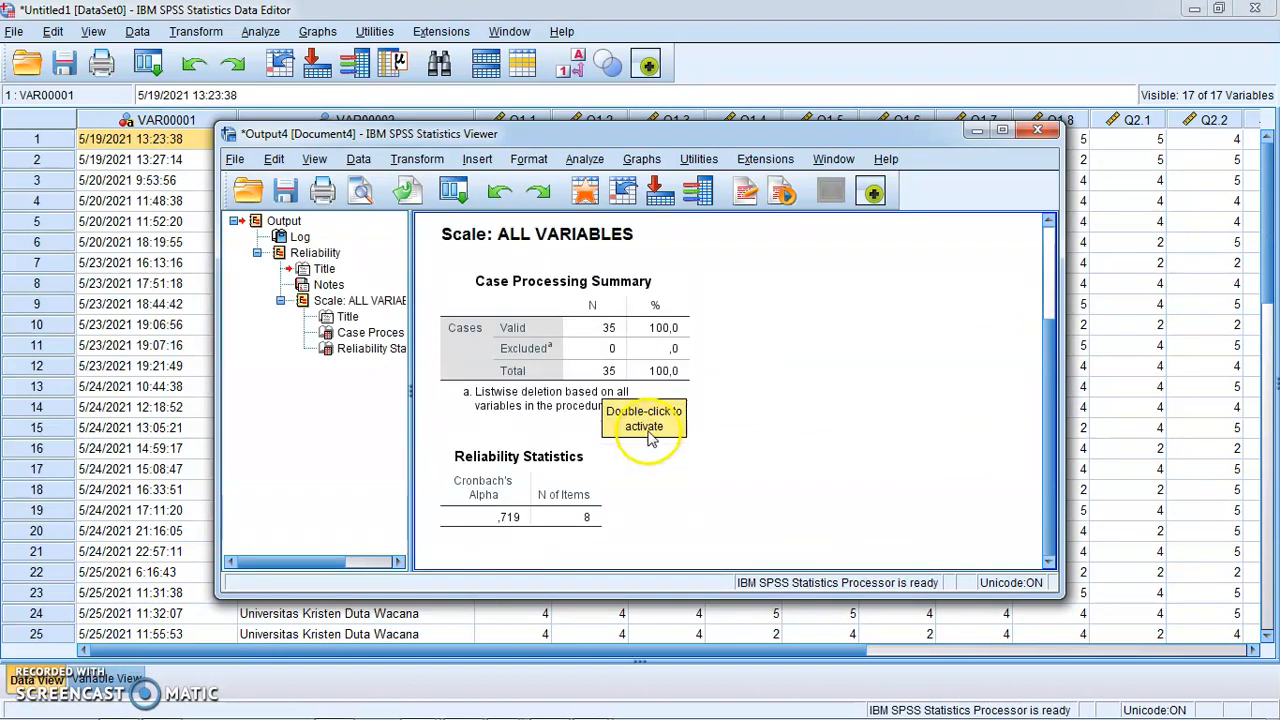
pyautogui.click(975, 133)
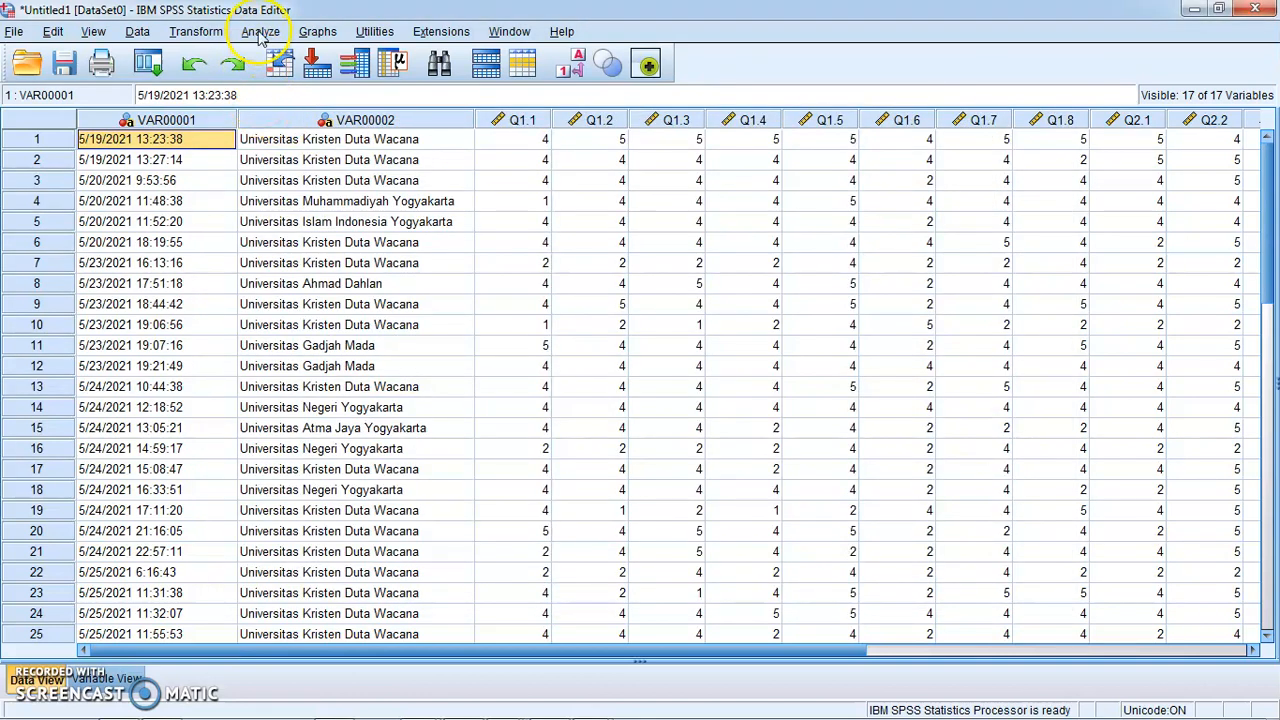
# Step: Reopen the Reliability Analysis and remove variables Q1.1 through Q1.8 from its items
pyautogui.click(260, 32)
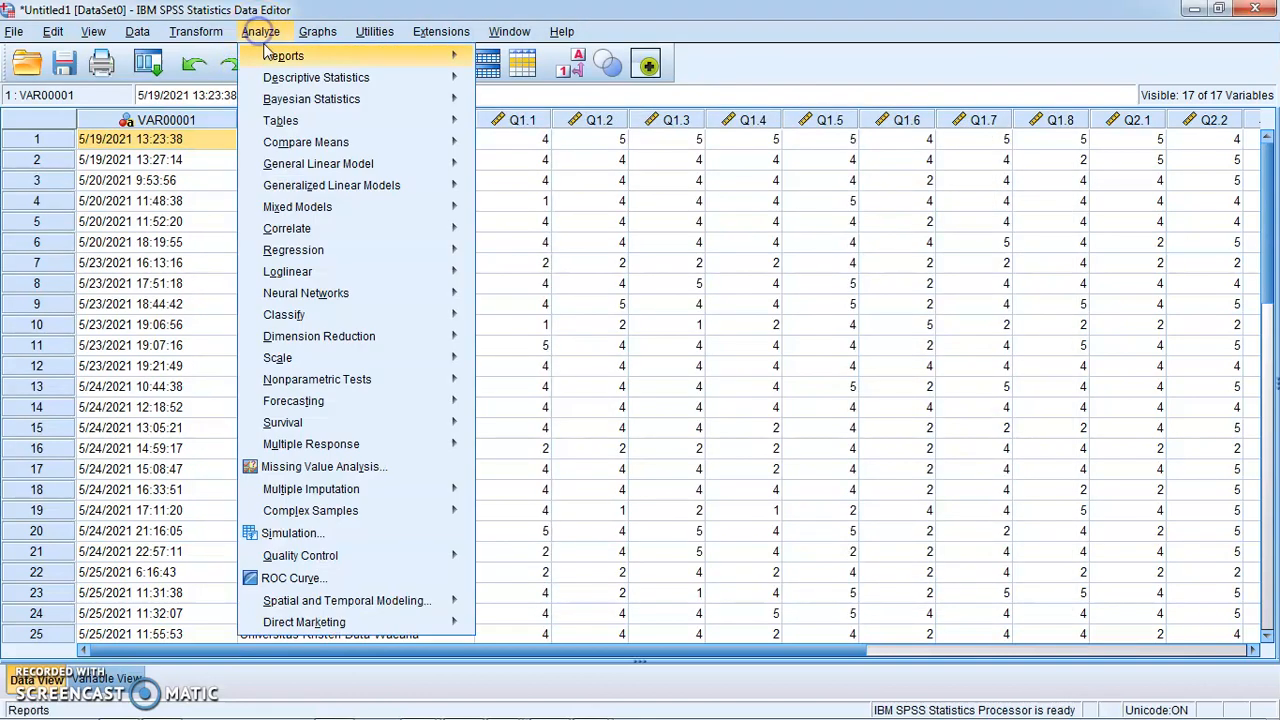
pyautogui.click(322, 359)
pyautogui.click(500, 361)
pyautogui.click(603, 342)
pyautogui.click(655, 390)
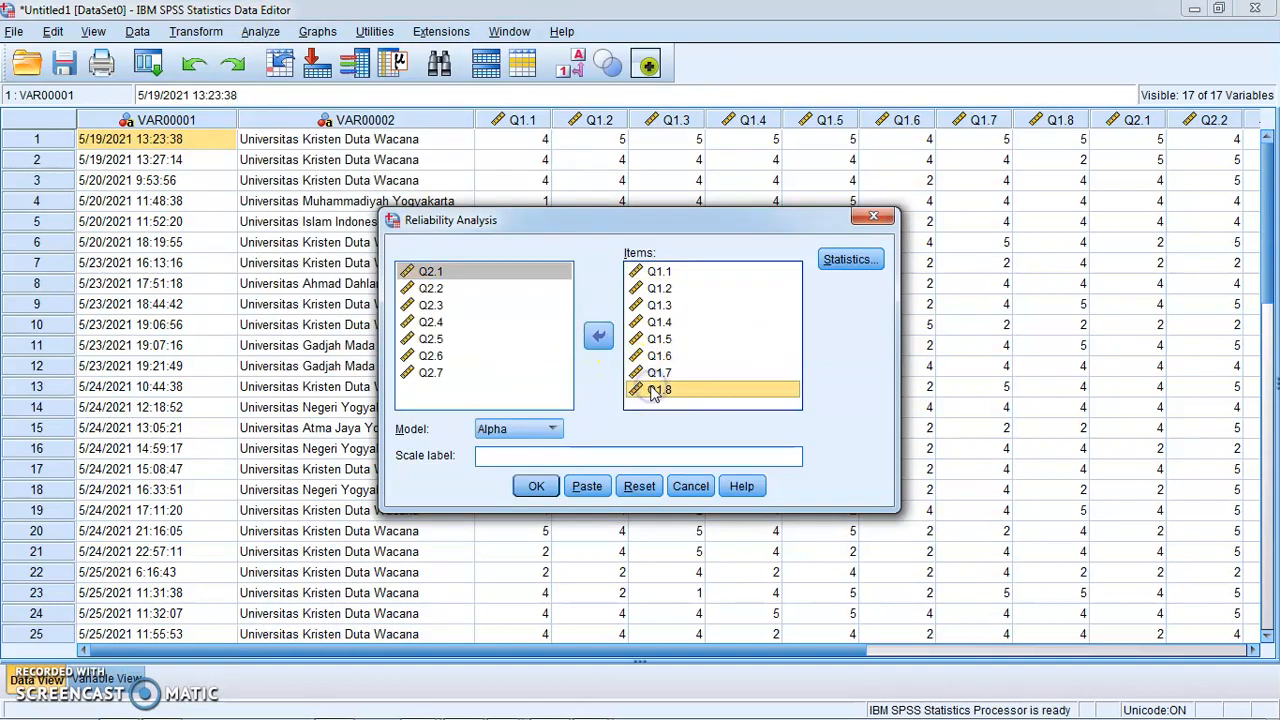
pyautogui.hotkey('shift', 'Up')
pyautogui.hotkey('shift', 'Up')
pyautogui.hotkey('shift', 'Up')
pyautogui.hotkey('shift', 'Up')
pyautogui.hotkey('shift', 'Up')
pyautogui.hotkey('shift', 'Up')
pyautogui.hotkey('shift', 'Up')
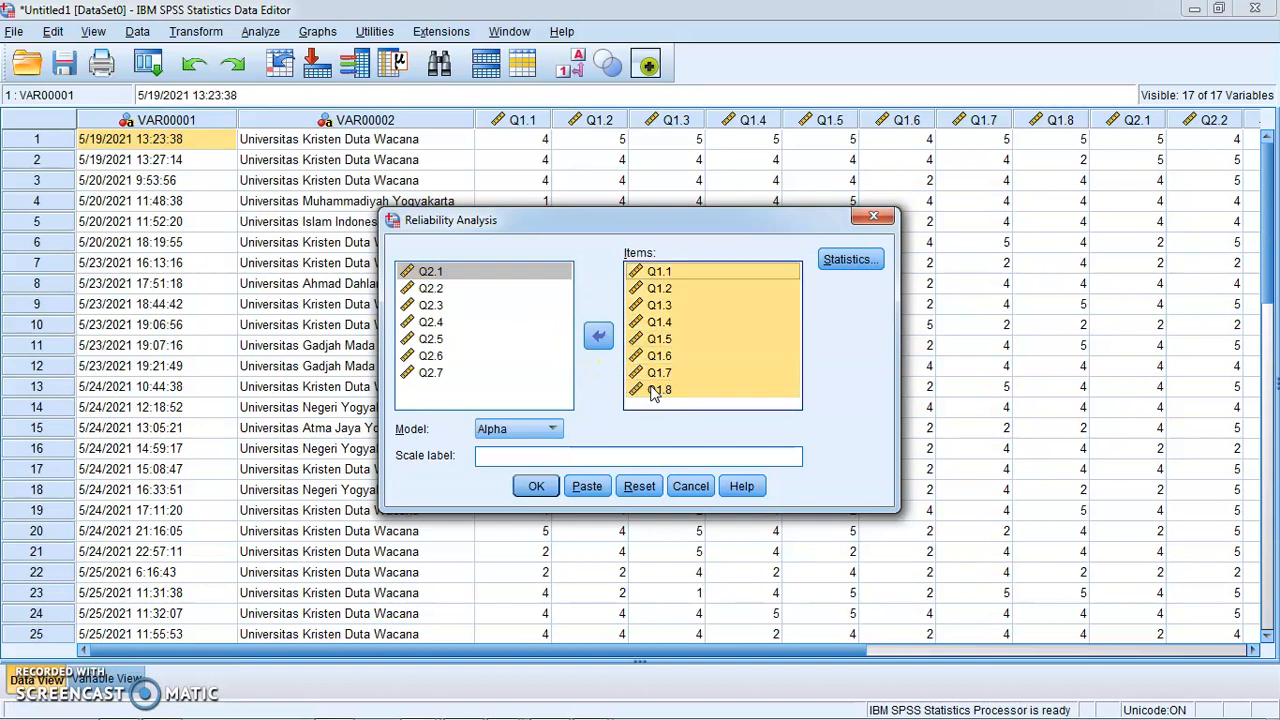
pyautogui.click(598, 336)
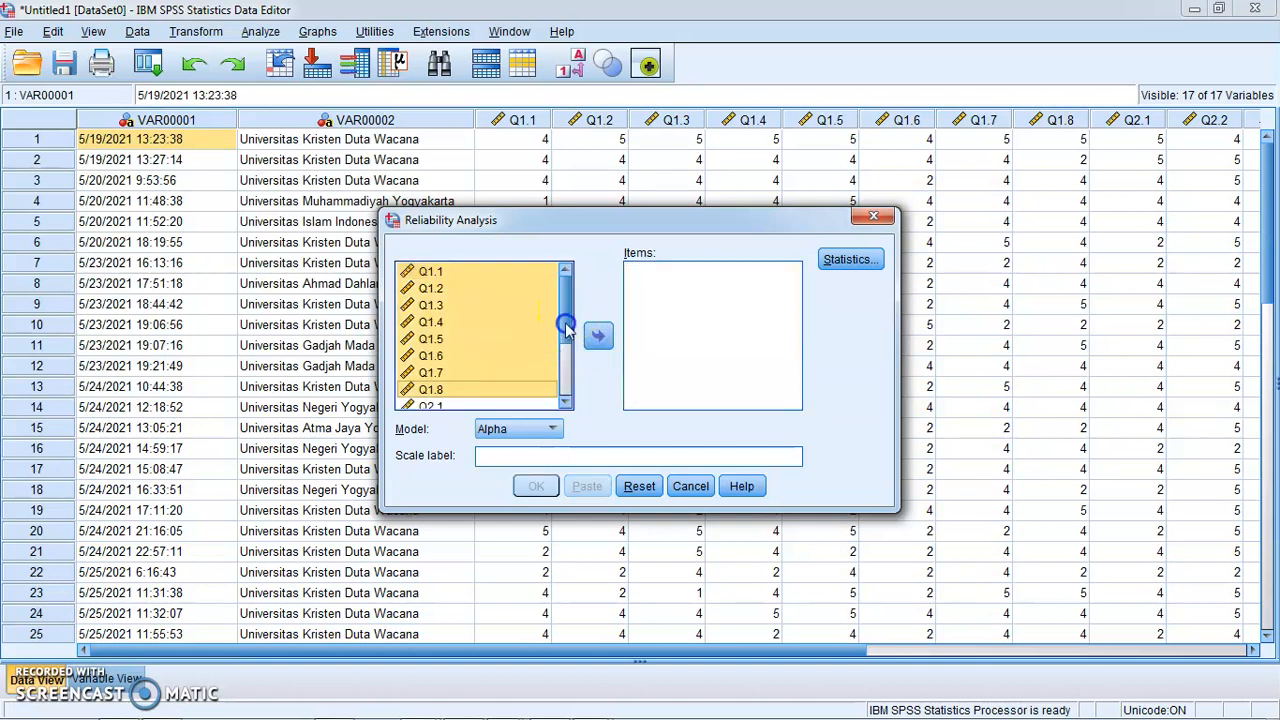
# Step: Add variables Q2.1 through Q2.7 as the items of the reliability analysis
pyautogui.click(562, 390)
pyautogui.click(449, 299)
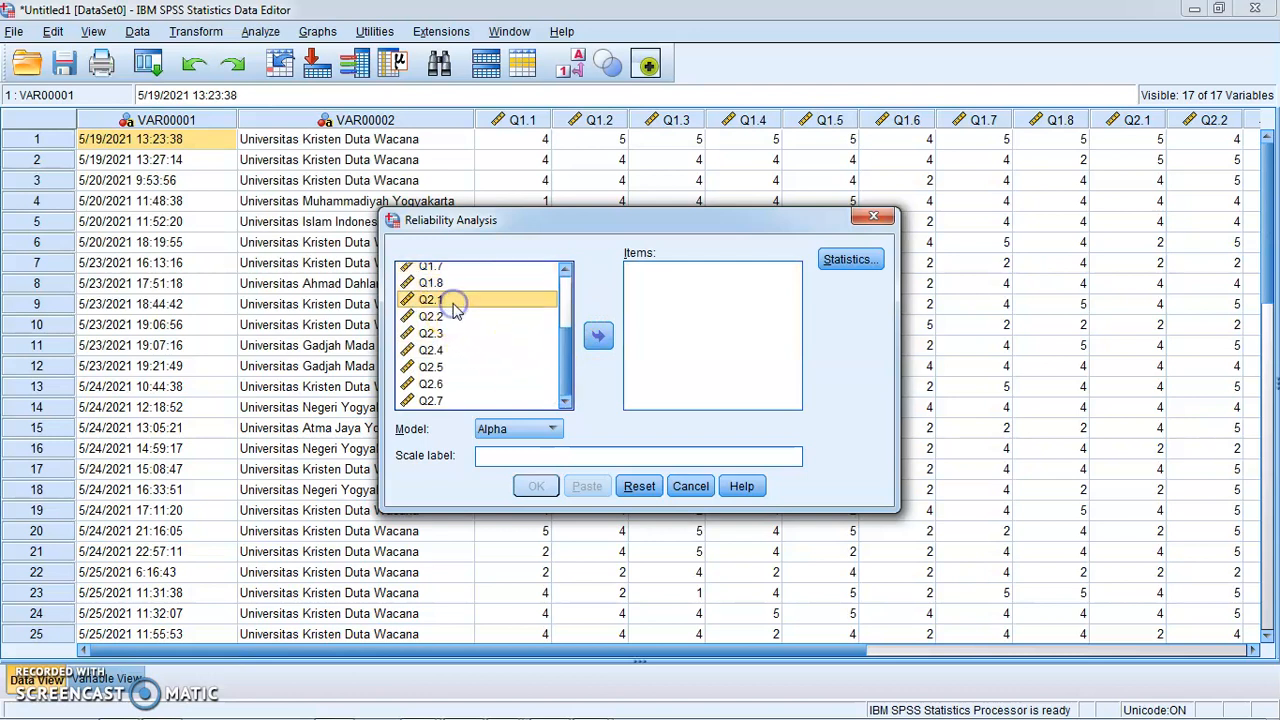
pyautogui.hotkey('shift', 'Down')
pyautogui.hotkey('shift', 'Down')
pyautogui.hotkey('shift', 'Down')
pyautogui.hotkey('shift', 'Down')
pyautogui.hotkey('shift', 'Down')
pyautogui.hotkey('shift', 'Down')
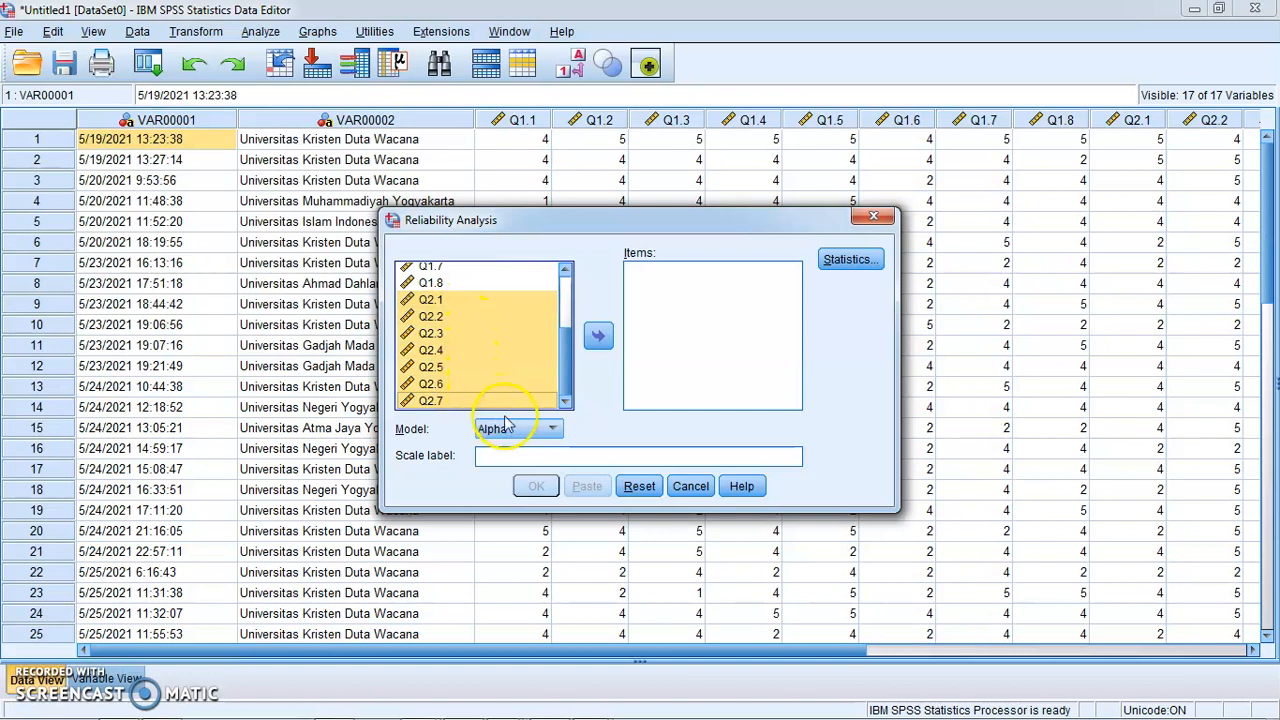
pyautogui.click(598, 337)
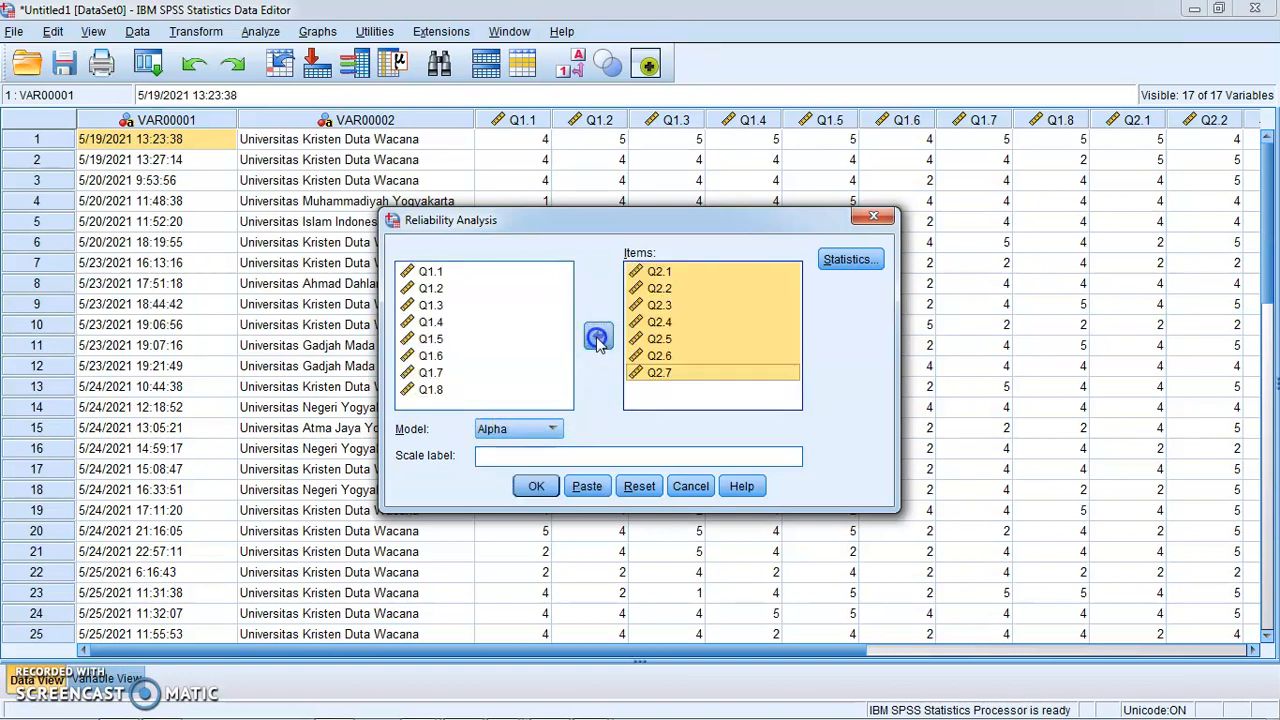
# Step: Run the Alpha reliability analysis for the Q2 items and compare Cronbach's Alpha for both question groups in the output
pyautogui.click(537, 488)
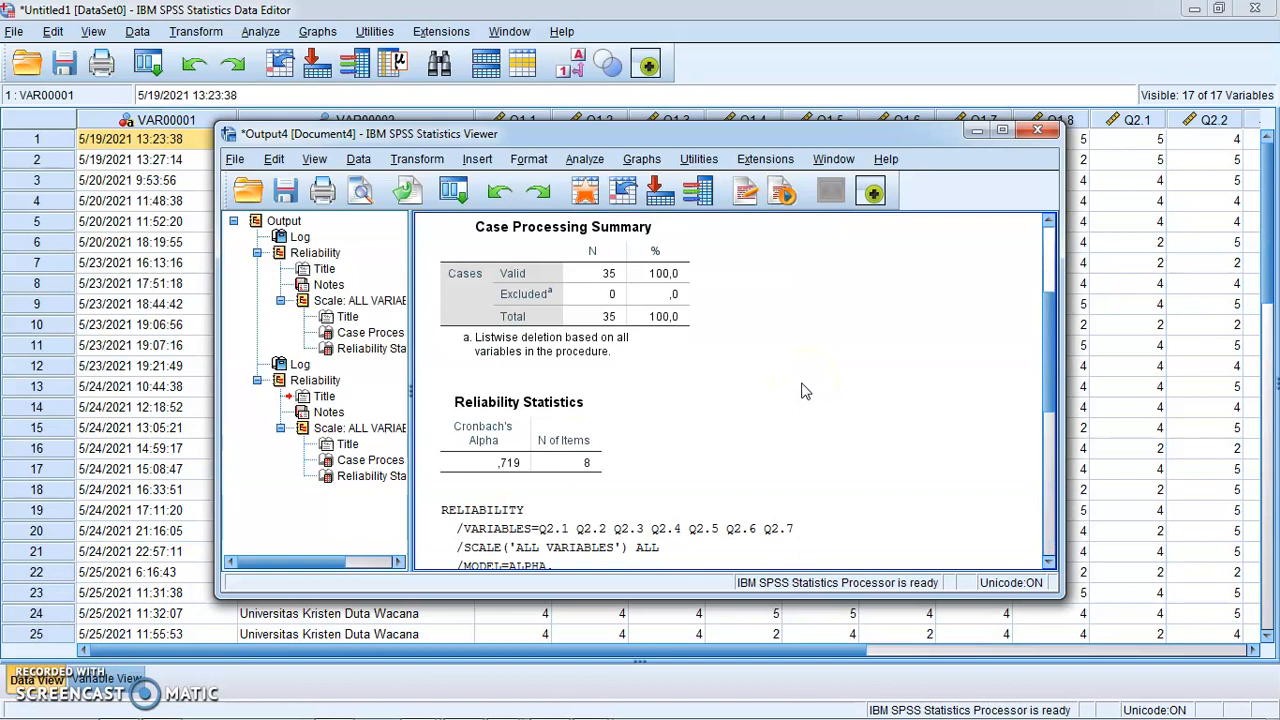
pyautogui.scroll(-2, 805, 391)
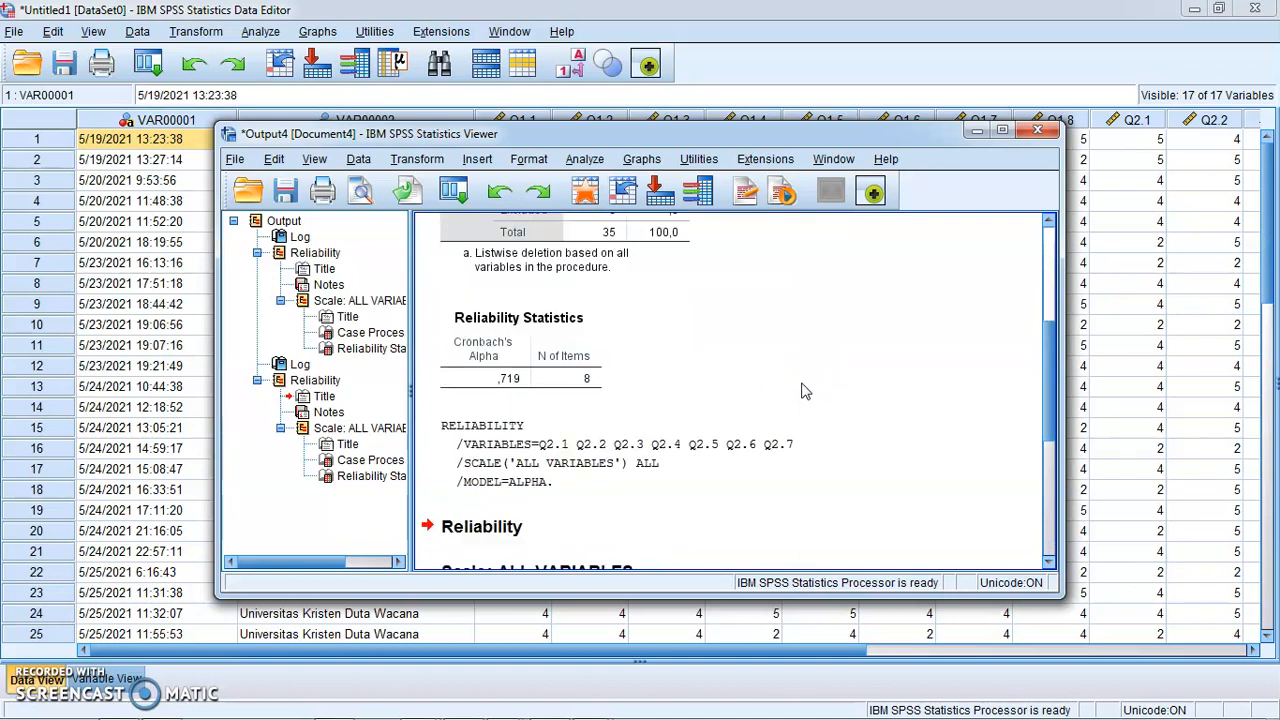
pyautogui.scroll(-2, 806, 391)
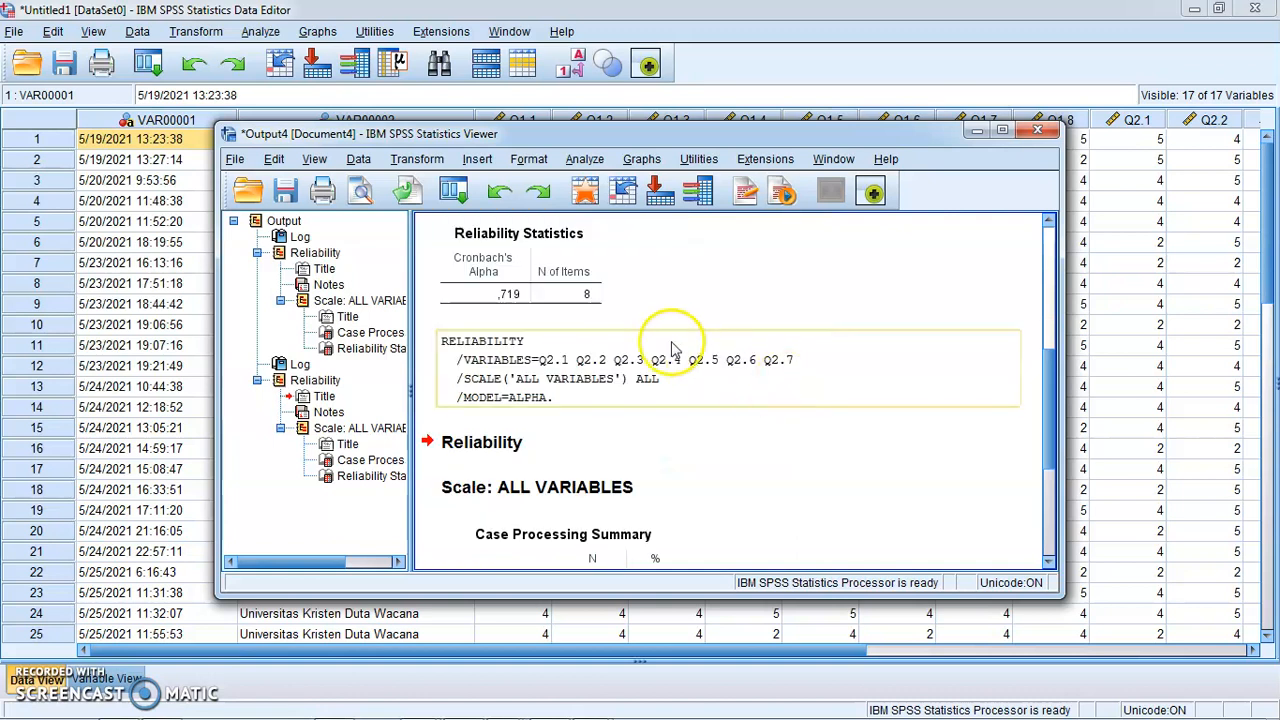
pyautogui.scroll(2, 690, 365)
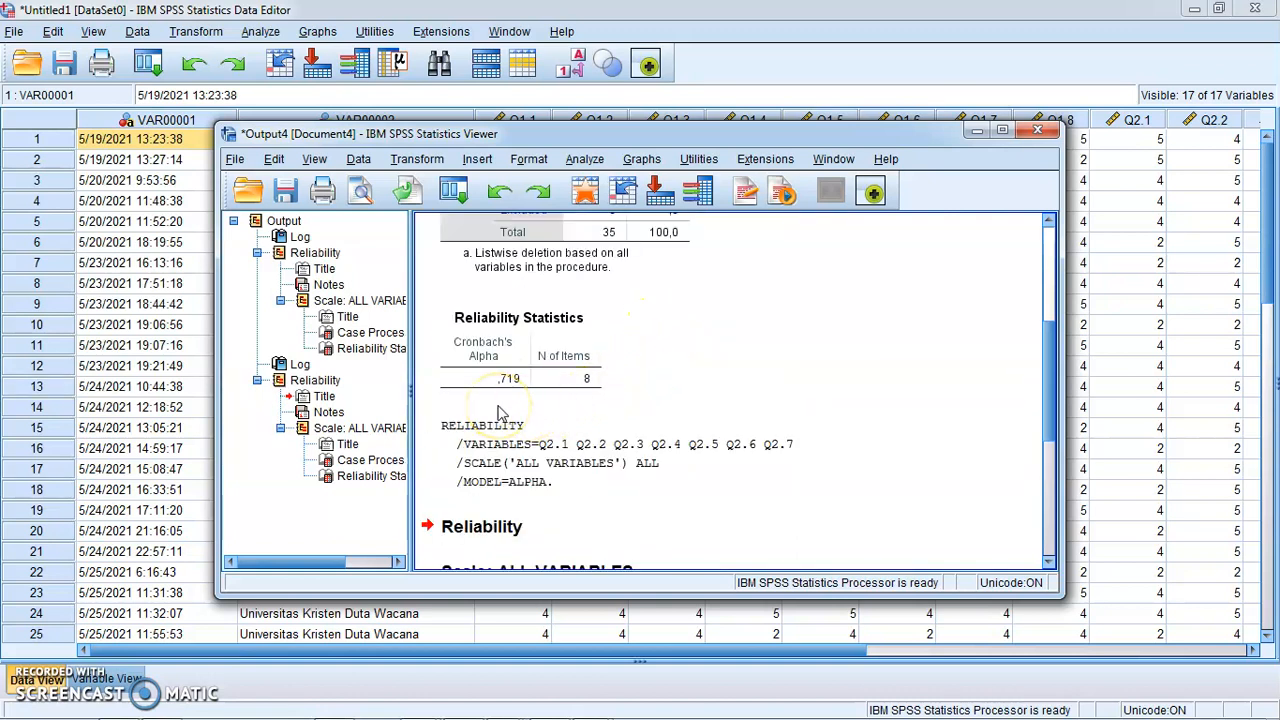
pyautogui.click(584, 388)
pyautogui.scroll(-2, 655, 408)
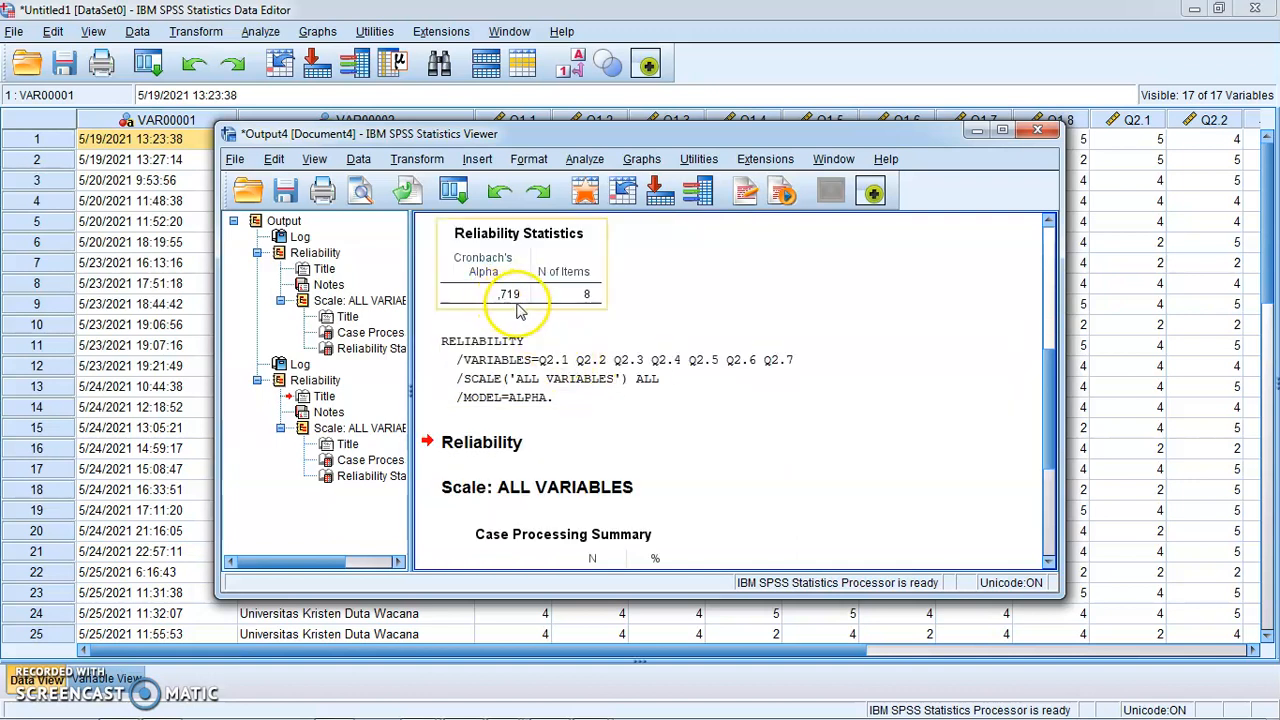
pyautogui.scroll(-3, 522, 330)
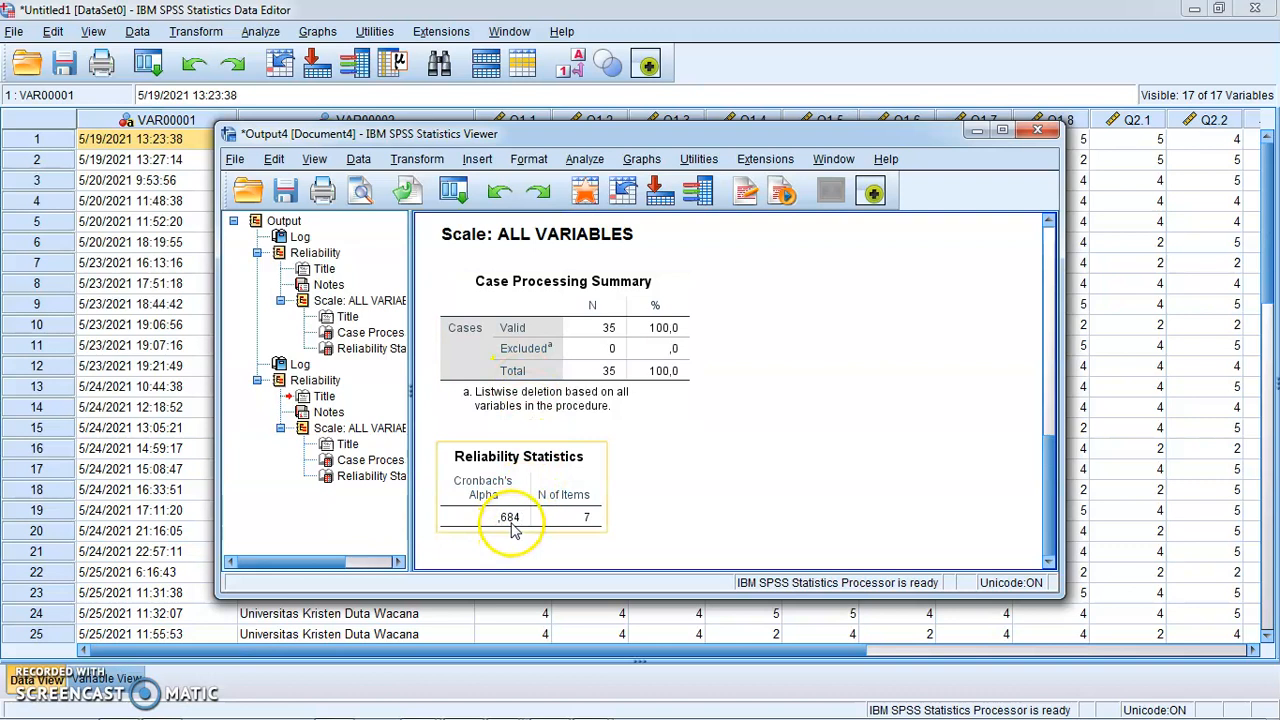
# Step: Compare the Reliability Statistics of the Q1 and Q2 item groups in the output, and return to the Data Editor
pyautogui.scroll(3, 690, 452)
pyautogui.scroll(-2, 690, 455)
pyautogui.scroll(1, 690, 455)
pyautogui.scroll(-1, 690, 455)
pyautogui.scroll(3, 690, 455)
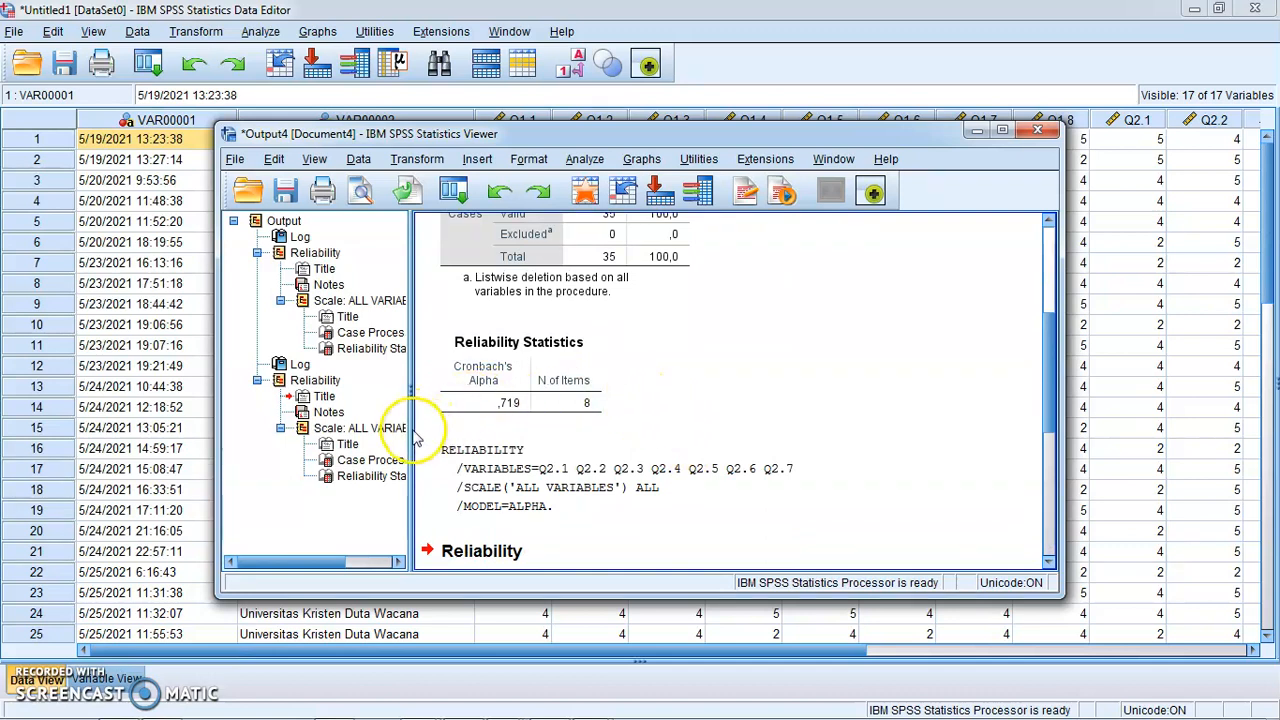
pyautogui.scroll(2, 669, 409)
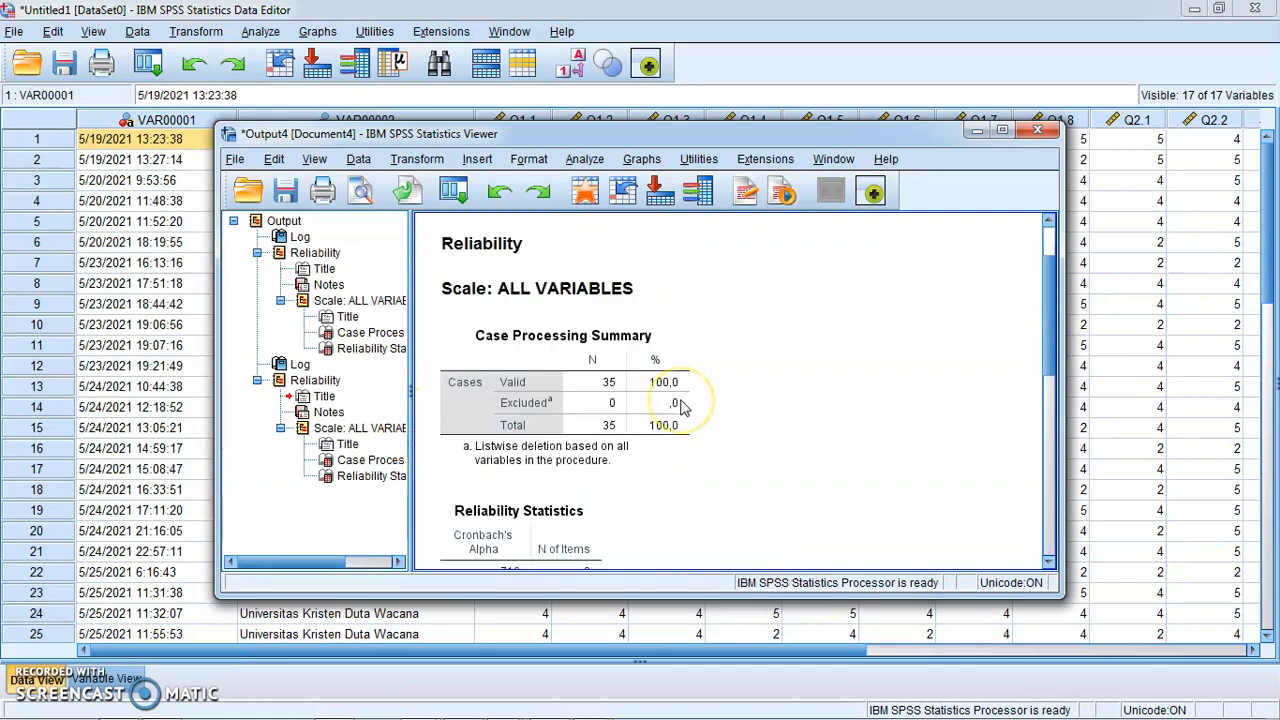
pyautogui.scroll(-2, 682, 407)
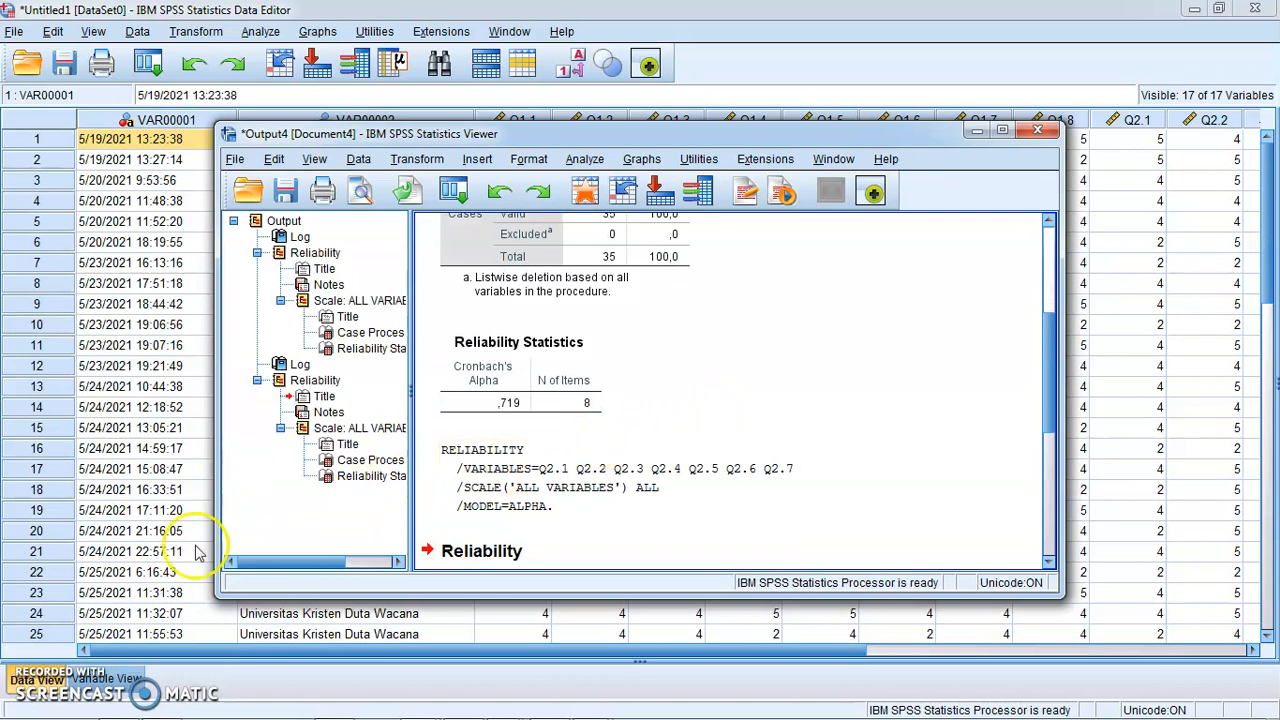
pyautogui.click(37, 679)
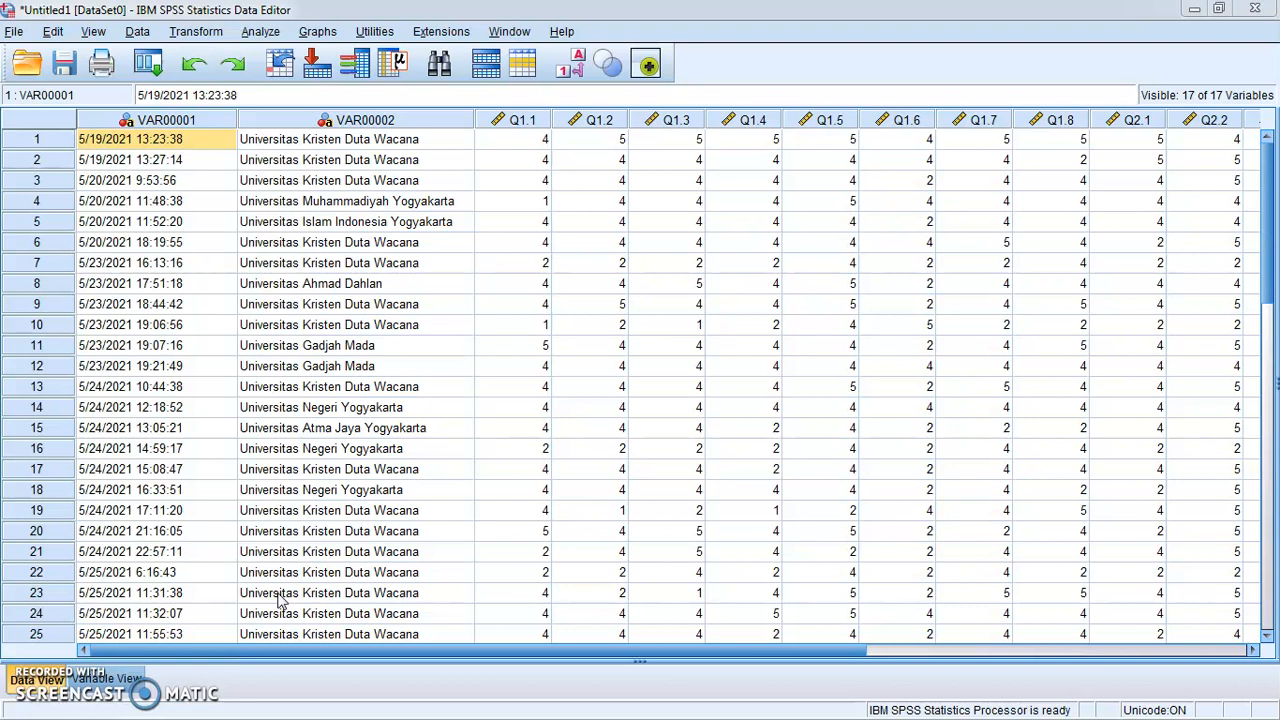
# Step: Run a Frequencies analysis on variables Q1.1 through Q1.8 with frequency tables displayed
pyautogui.click(264, 32)
pyautogui.moveTo(303, 80)
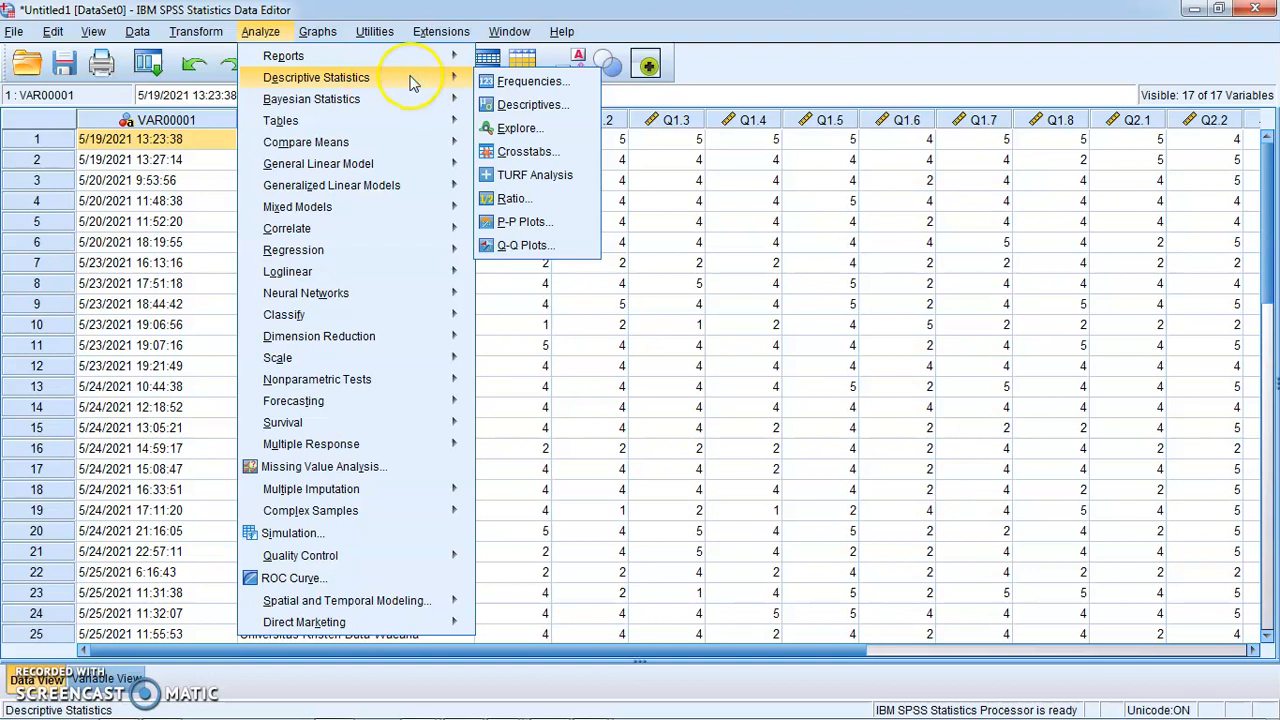
pyautogui.click(505, 84)
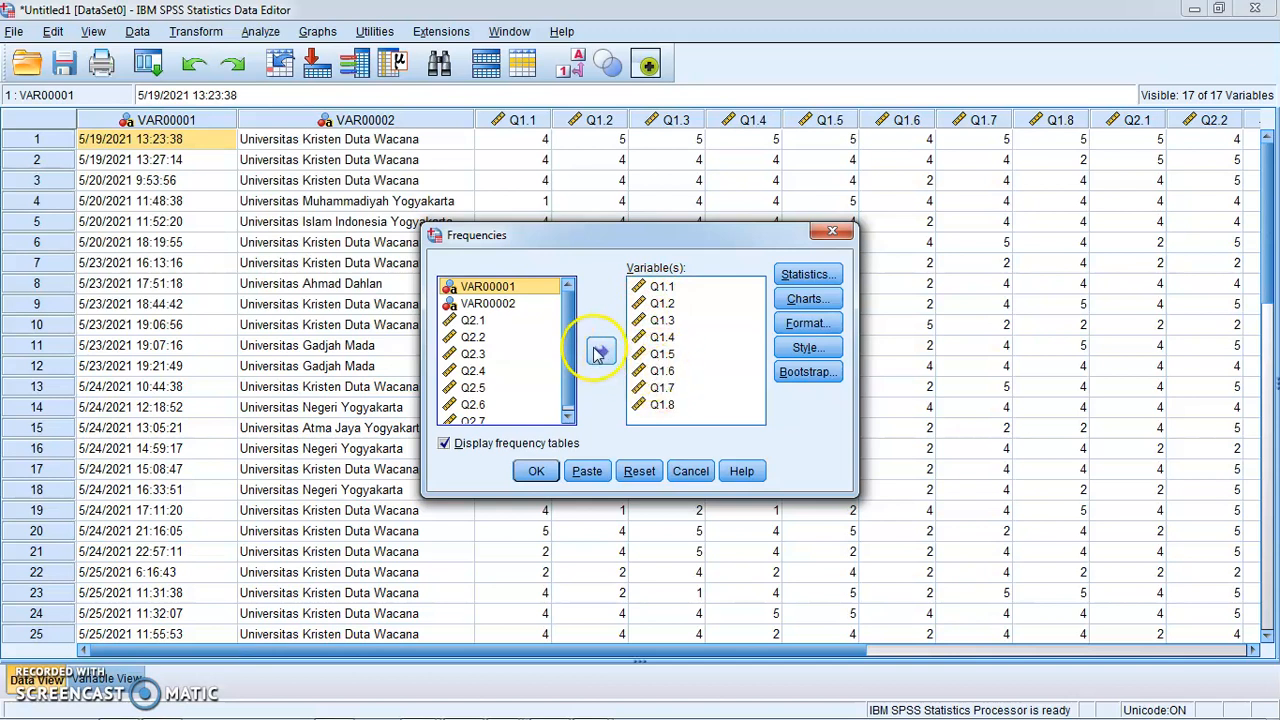
pyautogui.click(568, 356)
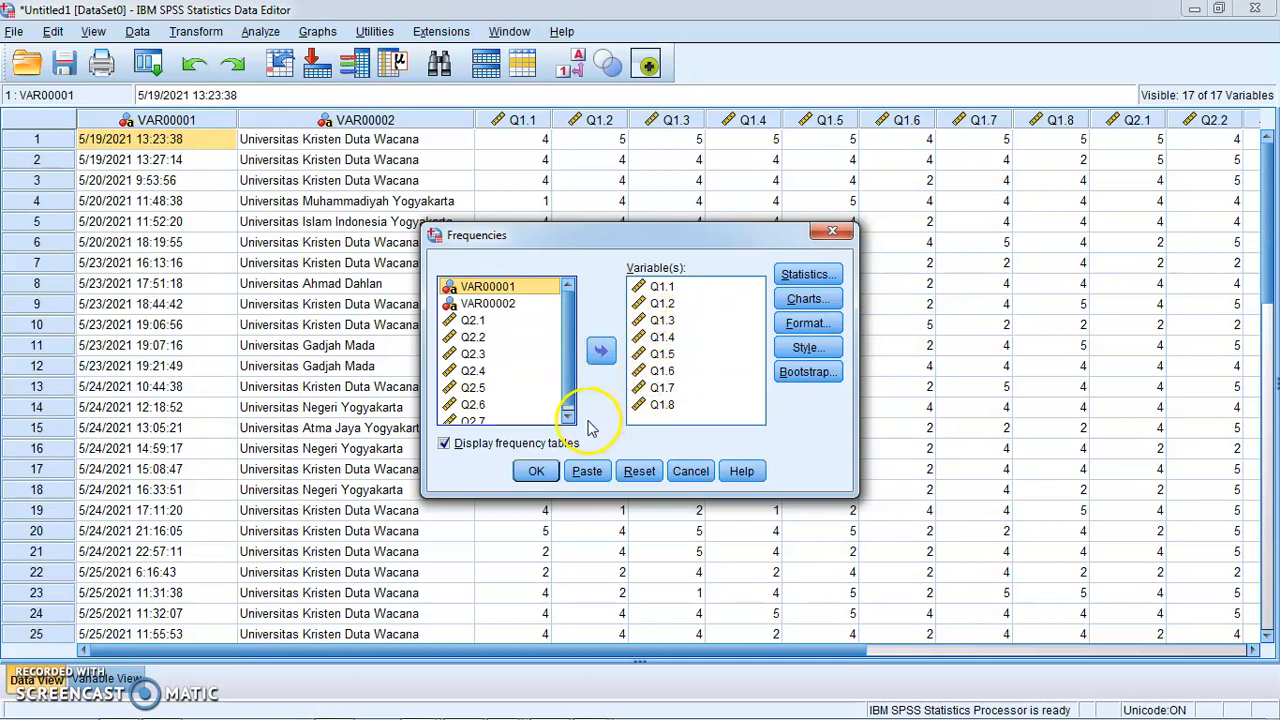
pyautogui.click(538, 471)
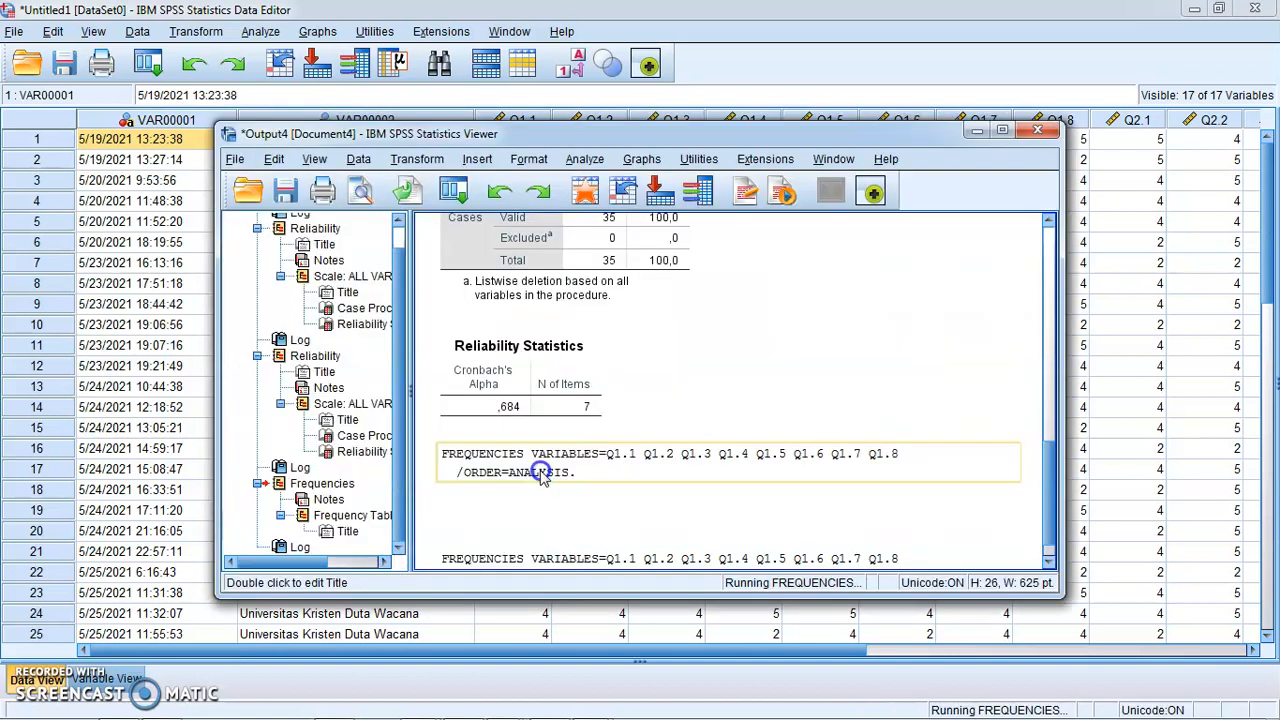
# Step: Examine the answer frequencies and percentages in the tables for Q1.1 through Q1.8, and minimize the output window
pyautogui.click(650, 402)
pyautogui.scroll(-2, 655, 400)
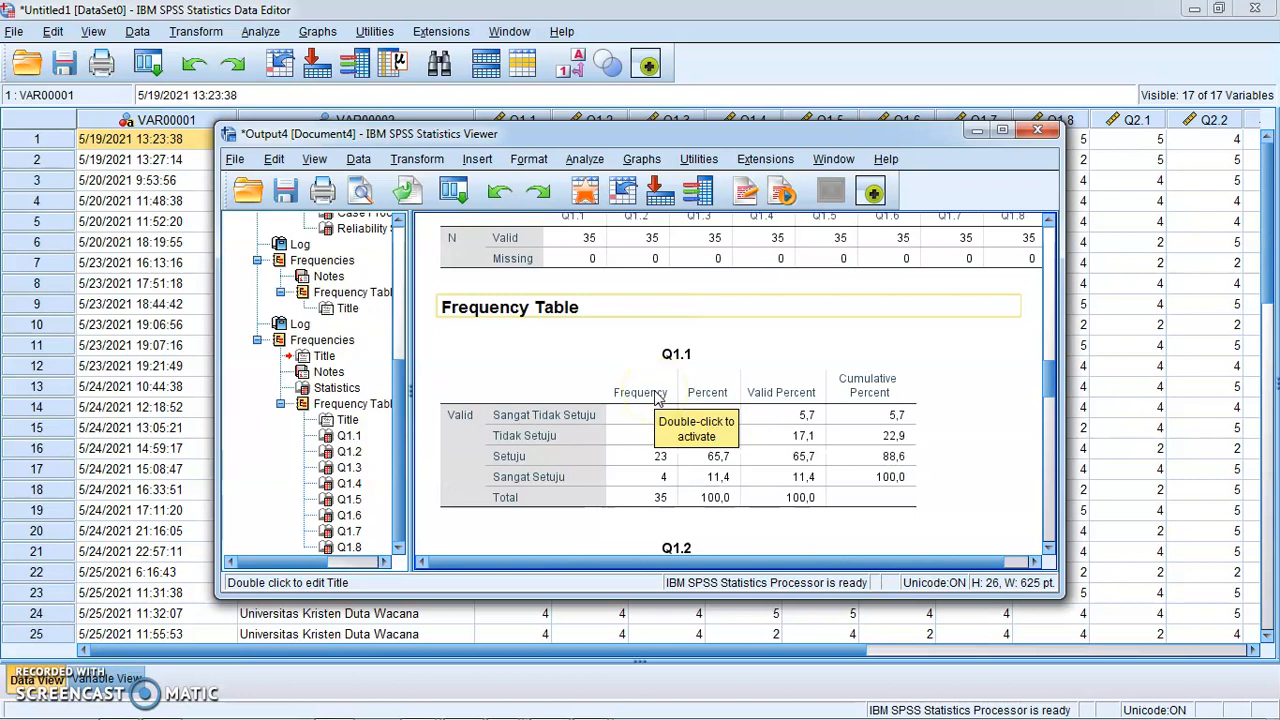
pyautogui.click(657, 398)
pyautogui.scroll(-2, 657, 398)
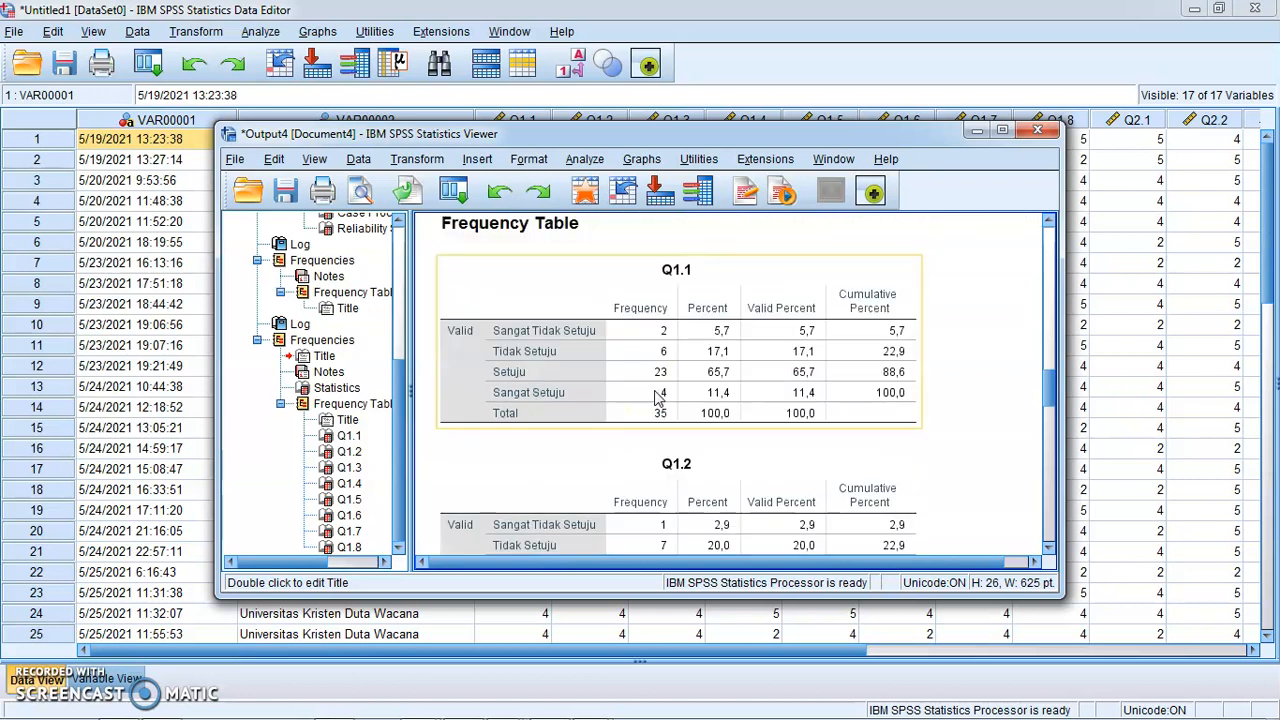
pyautogui.scroll(-2, 657, 398)
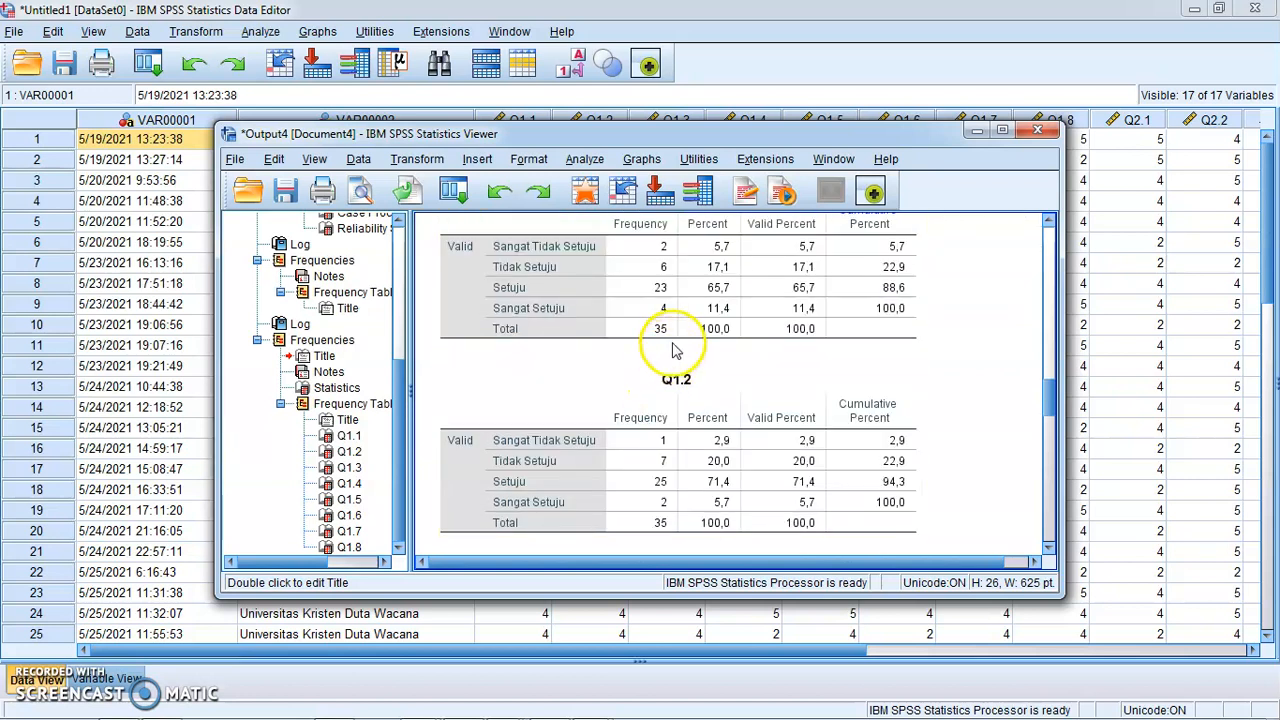
pyautogui.scroll(1, 684, 334)
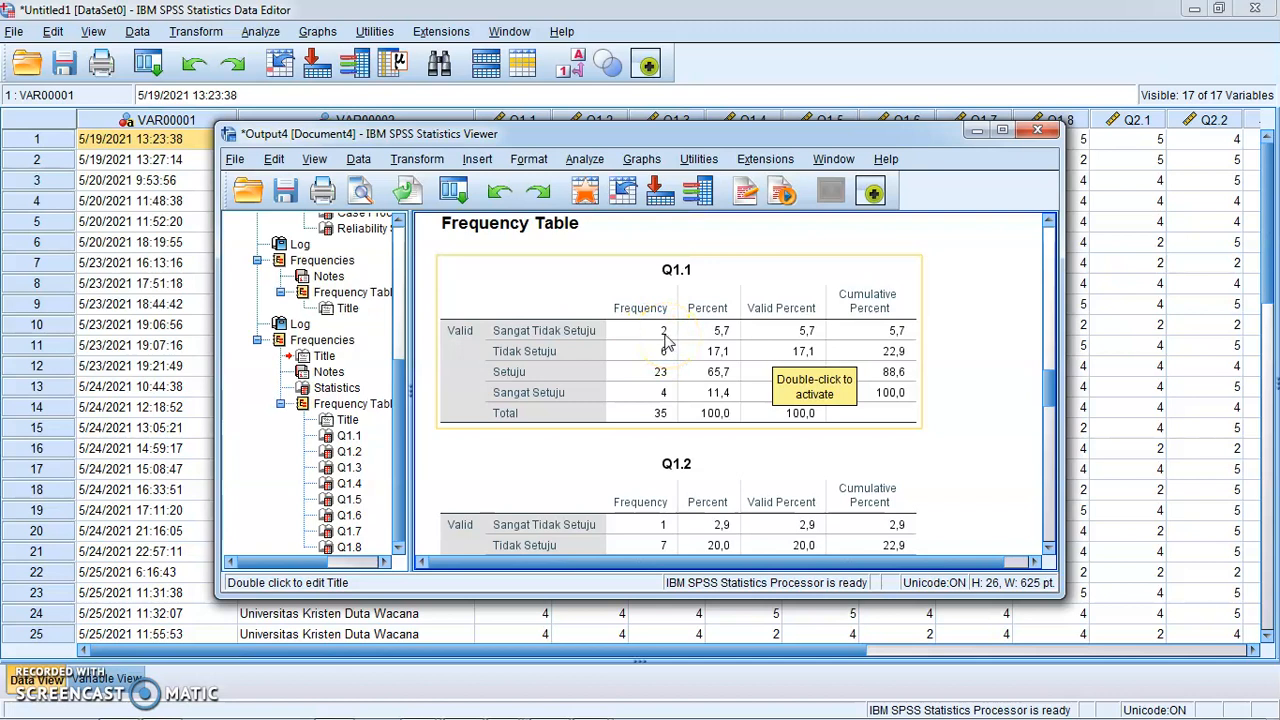
pyautogui.scroll(-5, 668, 342)
pyautogui.scroll(3, 668, 342)
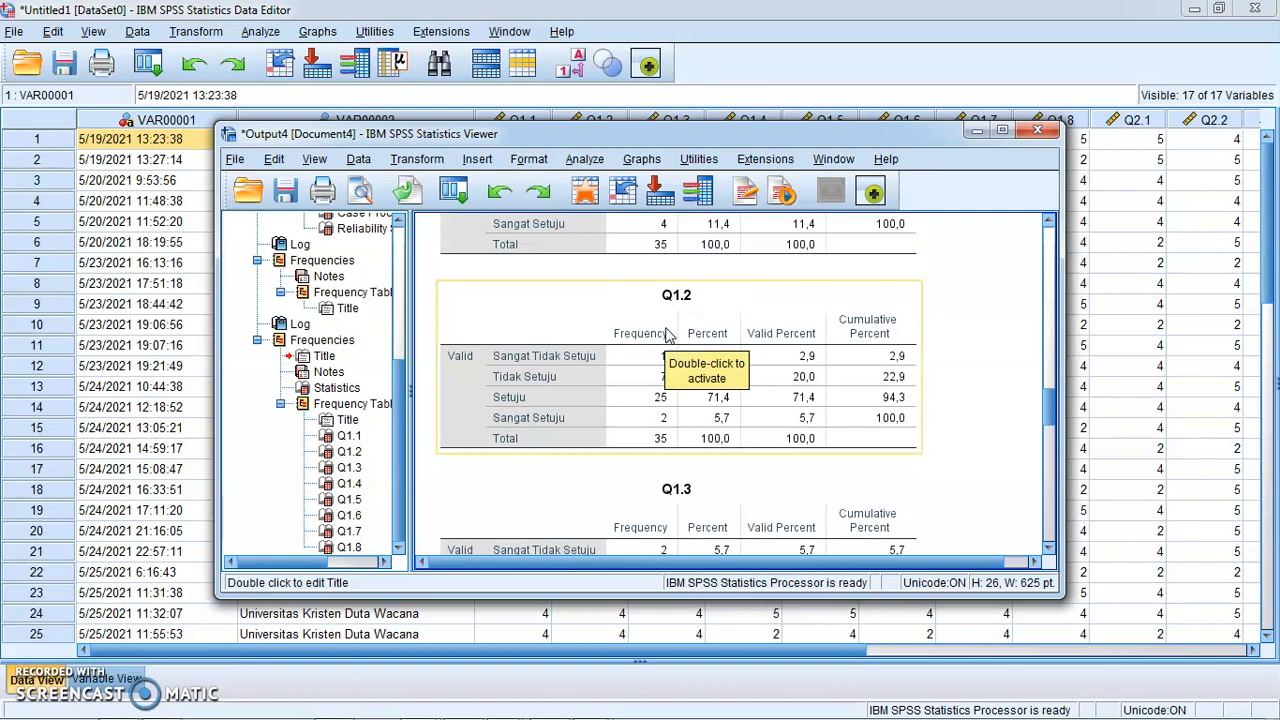
pyautogui.scroll(-14, 668, 335)
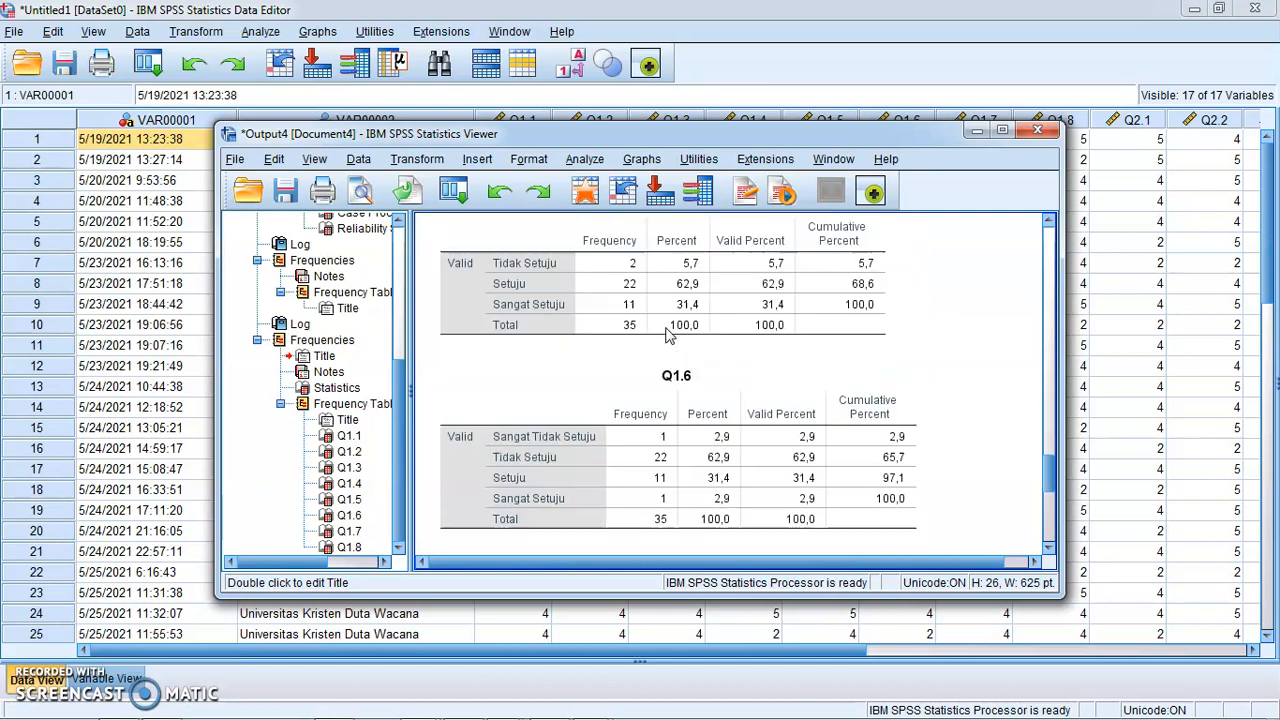
pyautogui.scroll(-2, 668, 335)
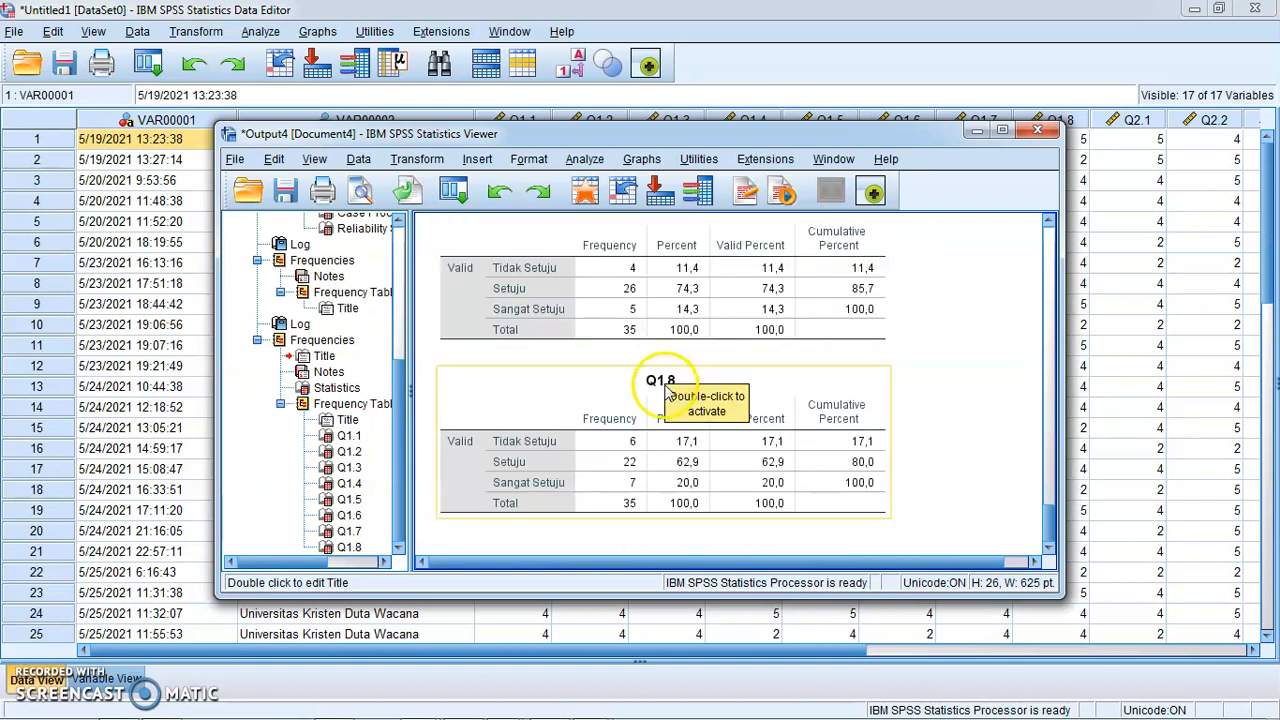
pyautogui.scroll(10, 686, 340)
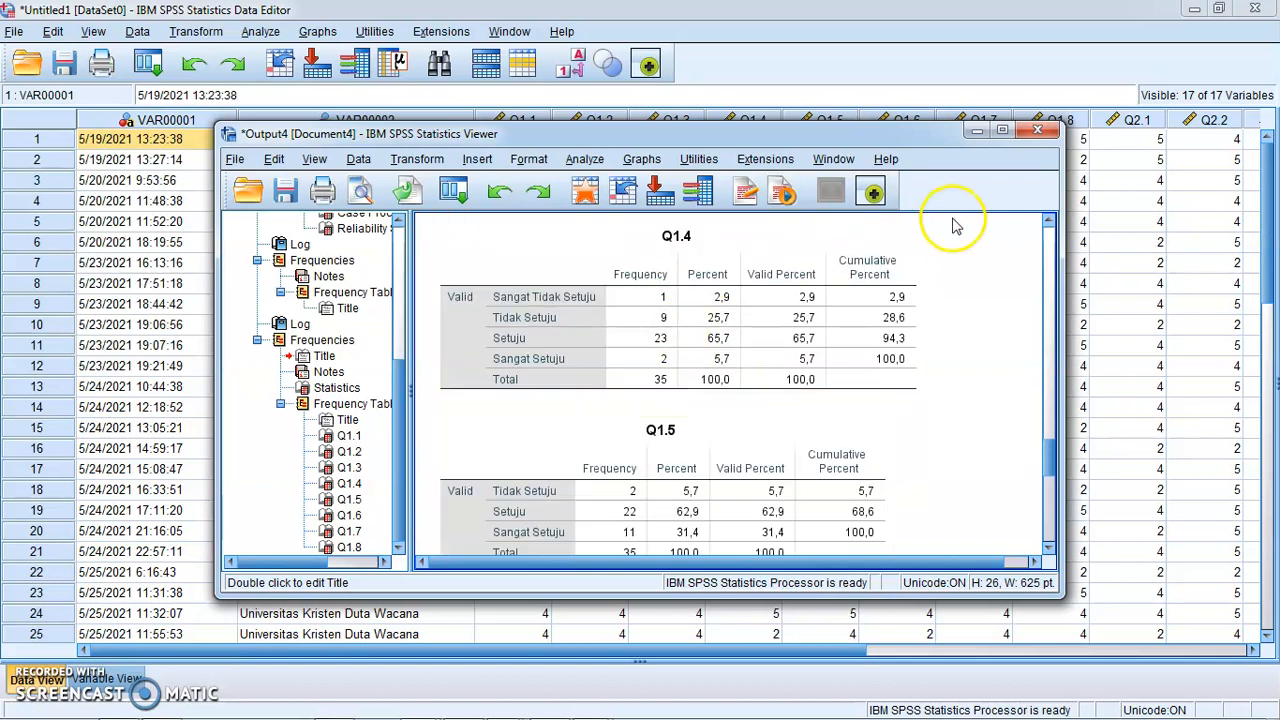
pyautogui.click(975, 131)
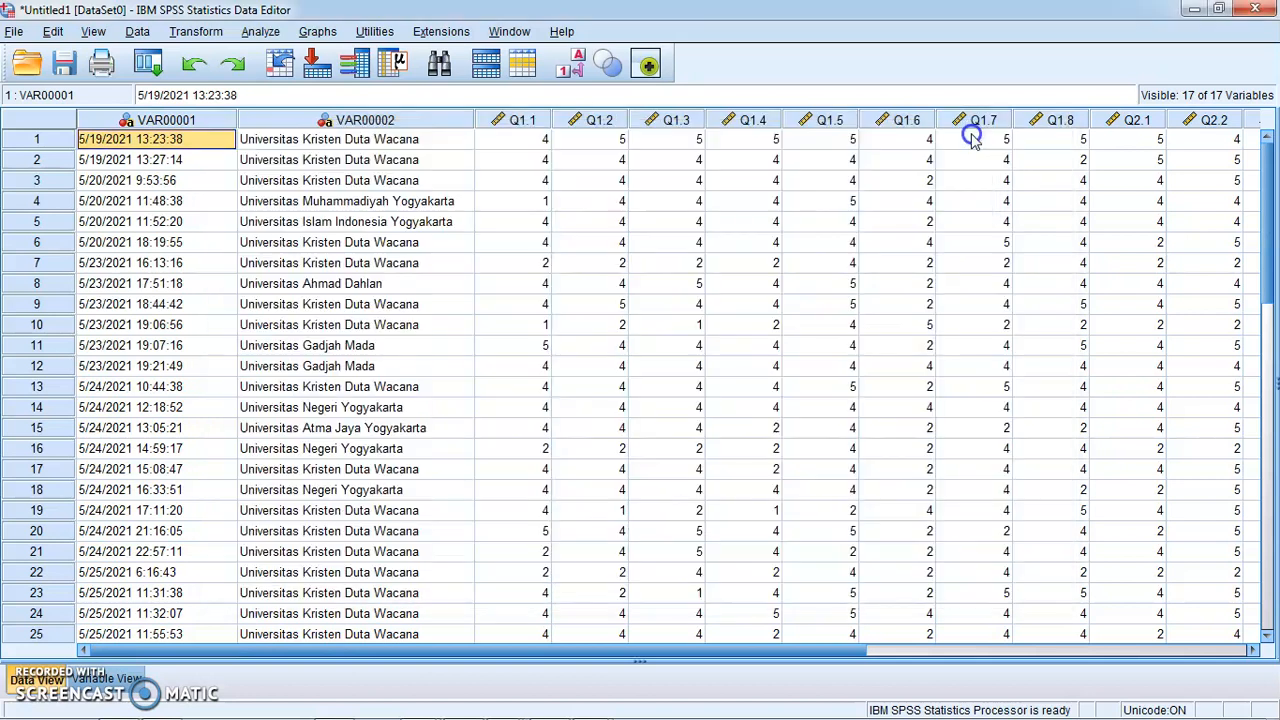
# Step: Reopen the Frequencies analysis and remove variables Q1.1 through Q1.8 from its variable selection
pyautogui.click(258, 32)
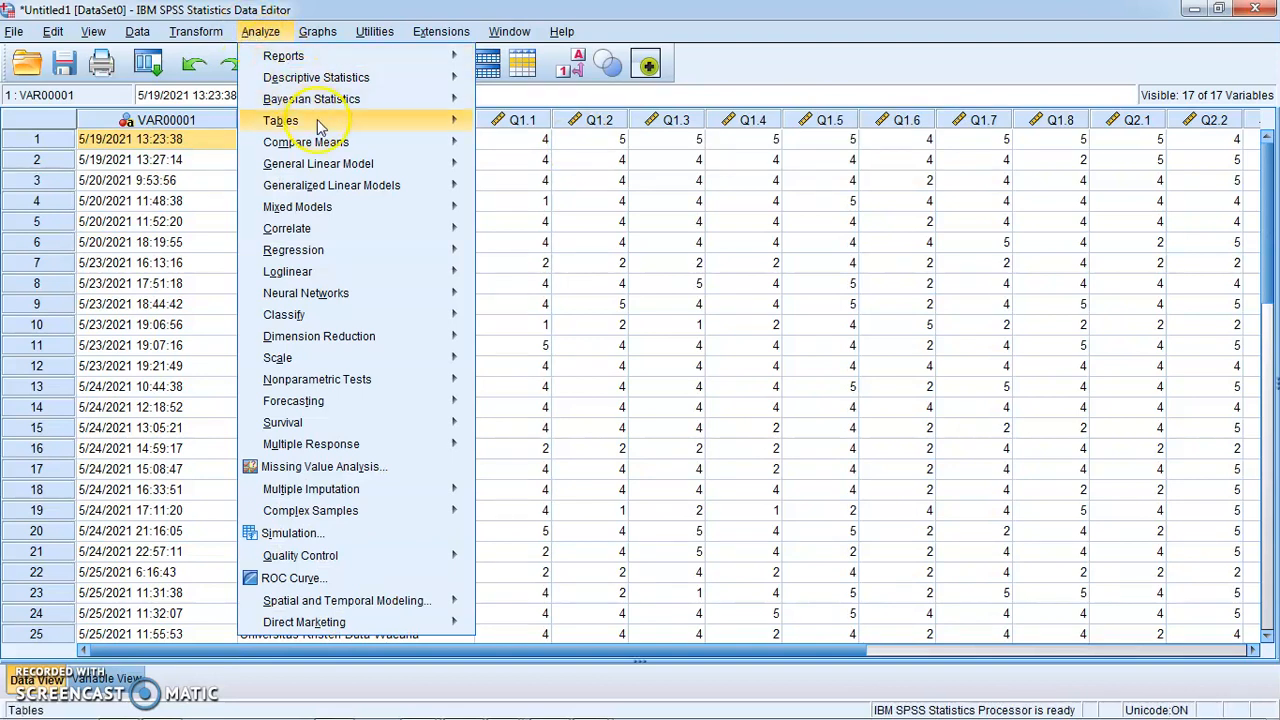
pyautogui.moveTo(325, 148)
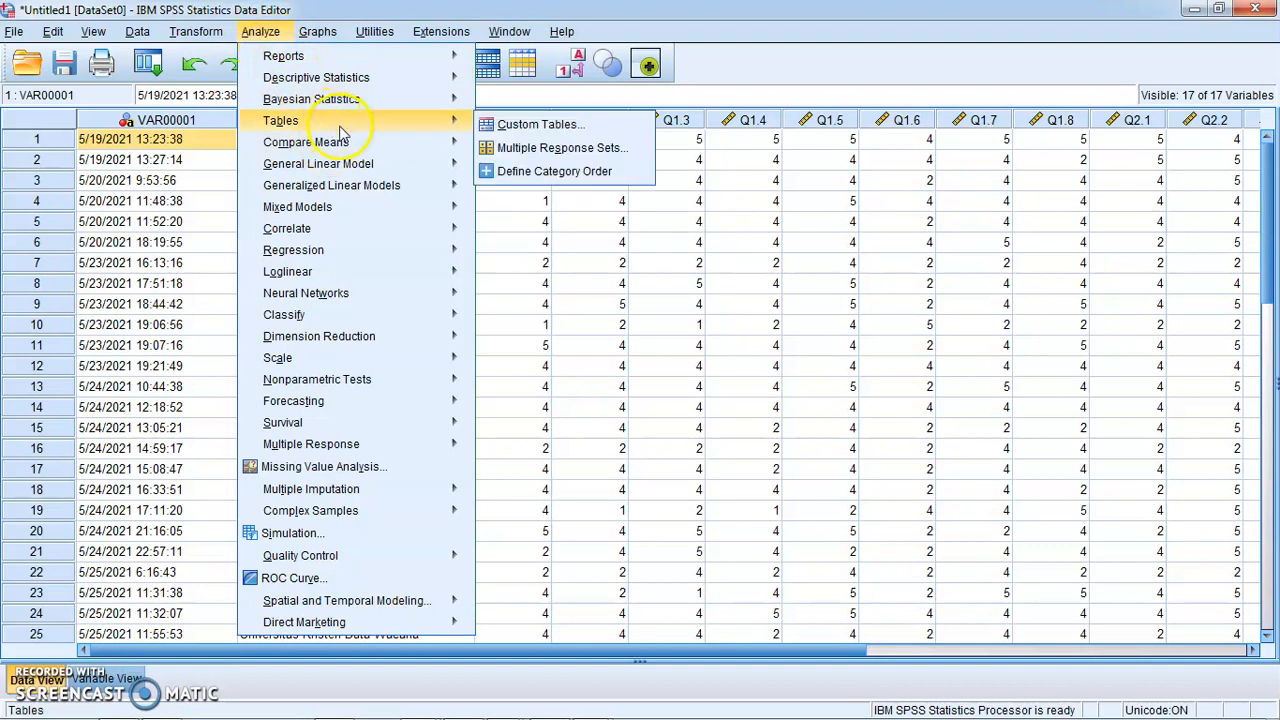
pyautogui.moveTo(333, 84)
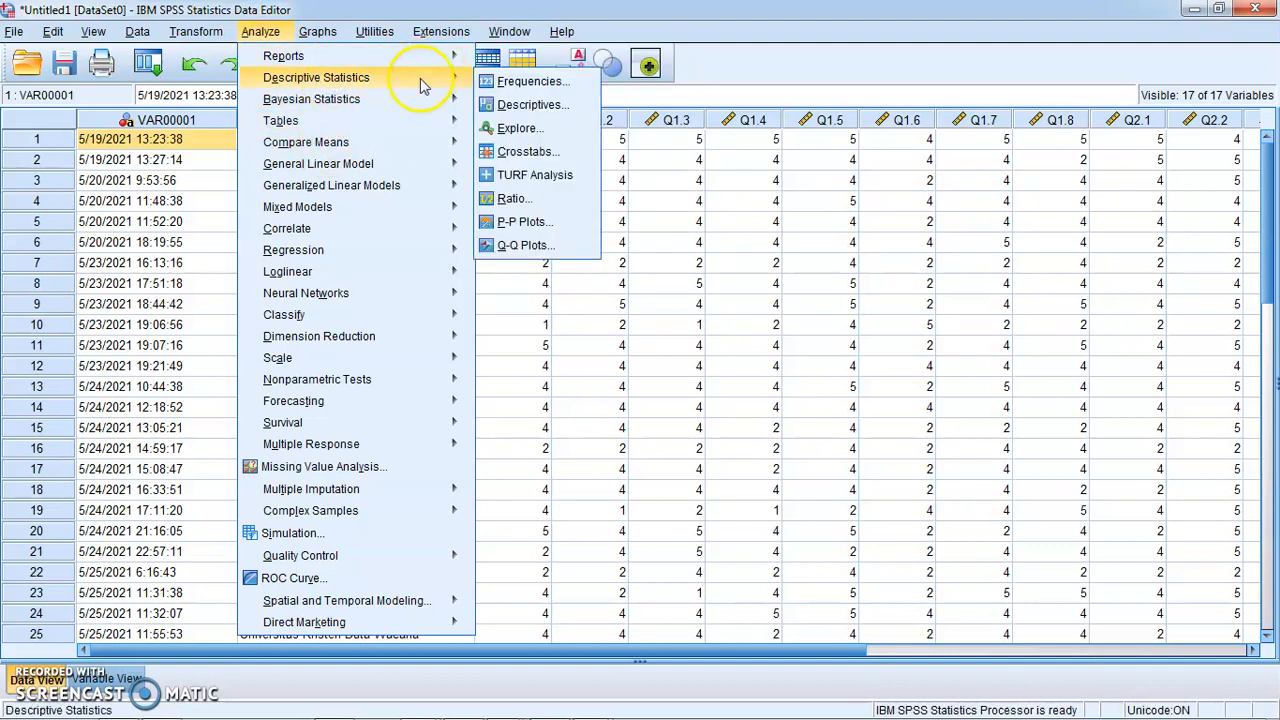
pyautogui.click(532, 88)
pyautogui.moveTo(661, 392); pyautogui.dragTo(668, 290)
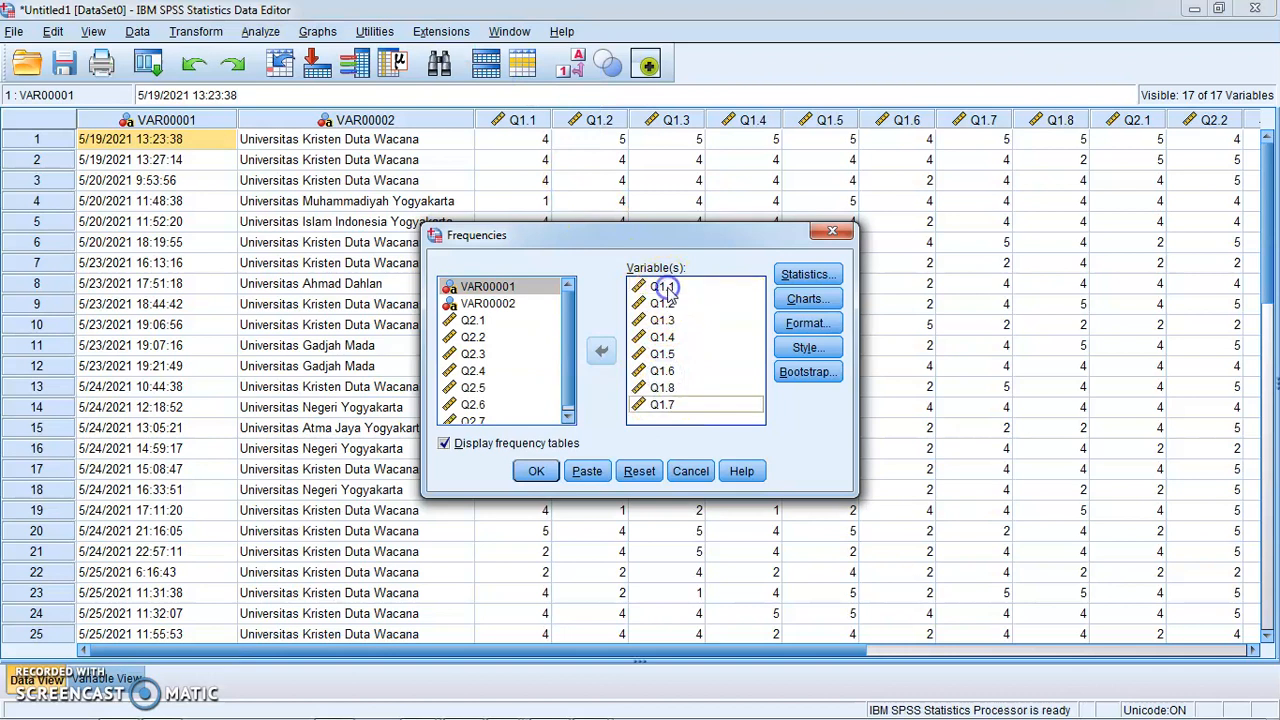
pyautogui.click(666, 289)
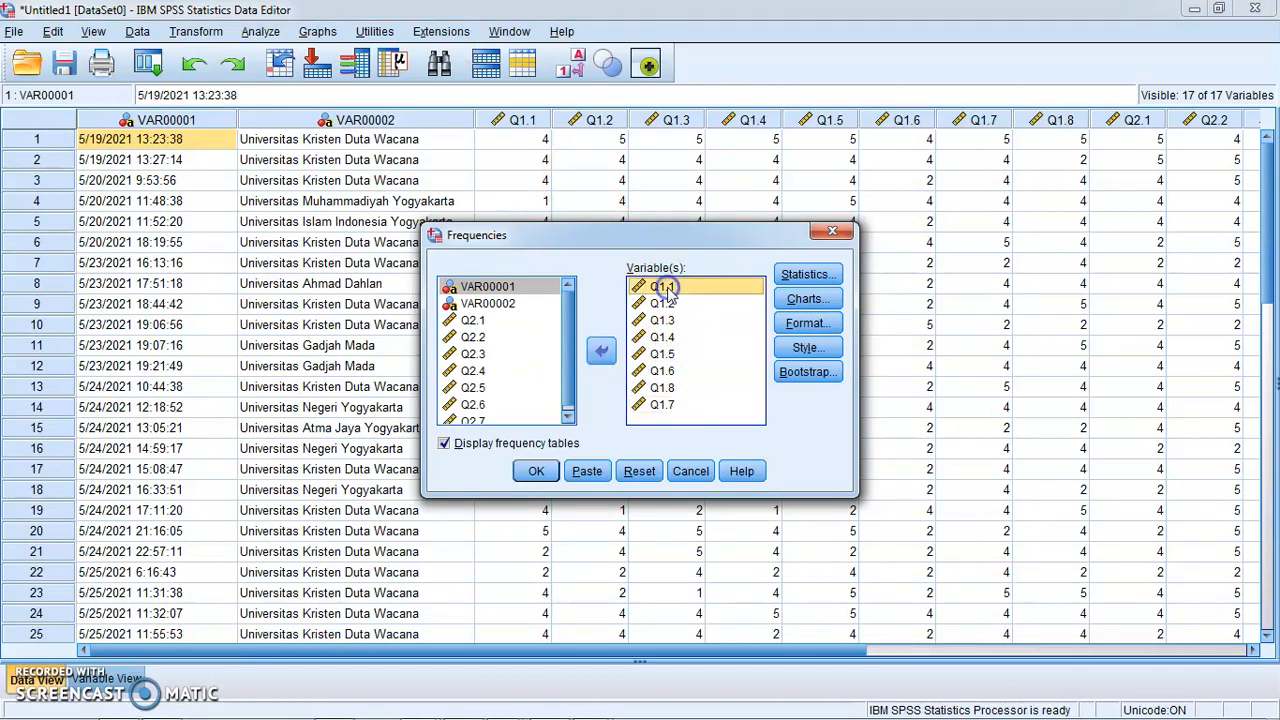
pyautogui.hotkey('shift', 'End')
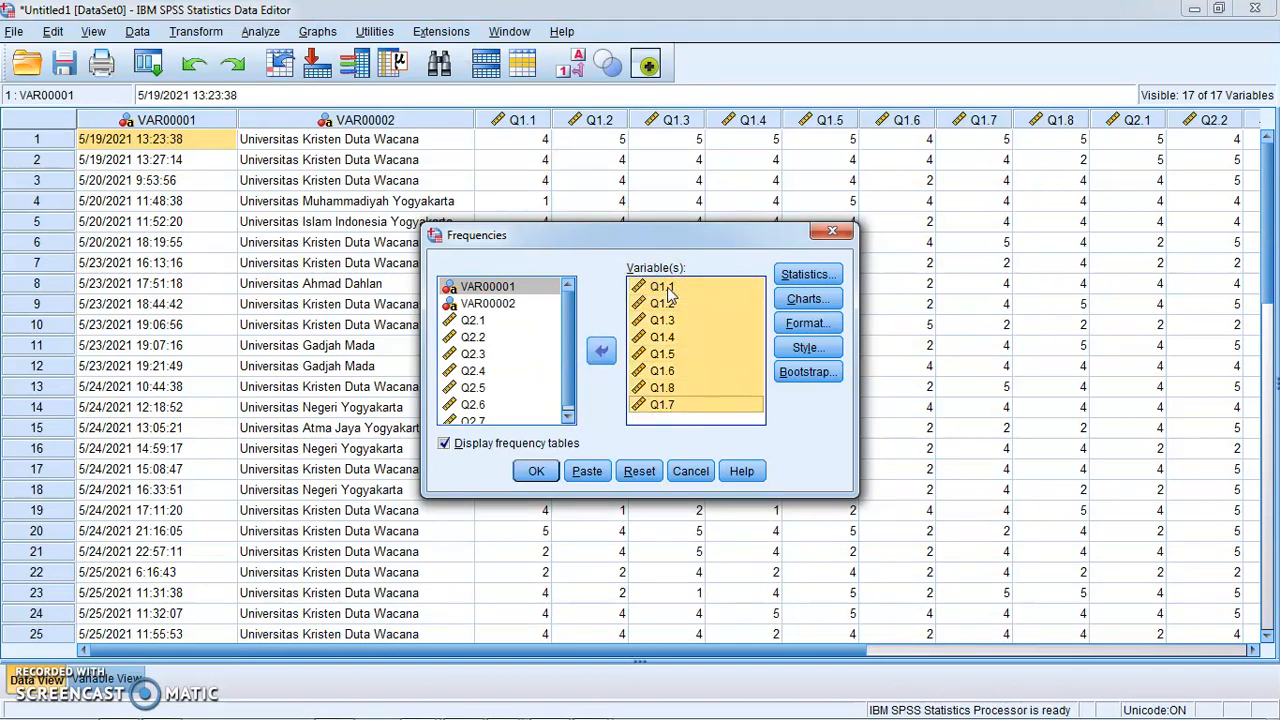
pyautogui.click(601, 350)
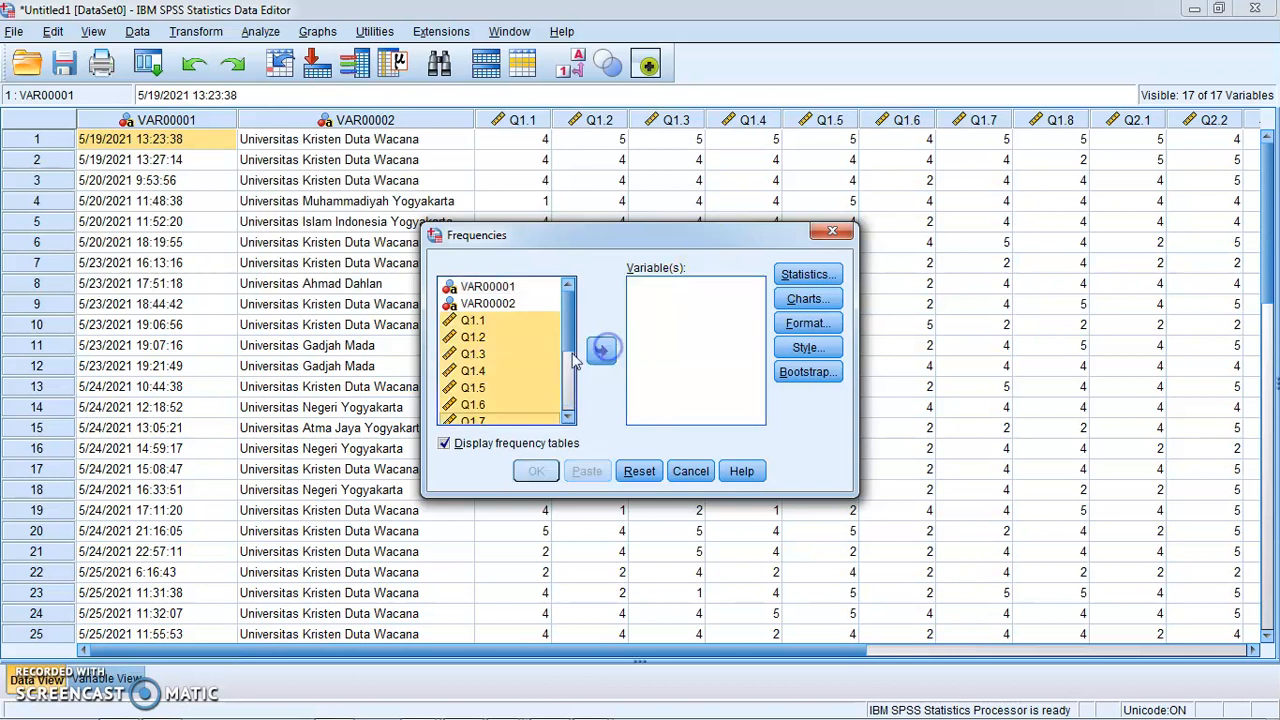
# Step: Add variables Q2.1 through Q2.7 to the Frequencies analysis and run it with frequency tables displayed
pyautogui.scroll(-3, 560, 345)
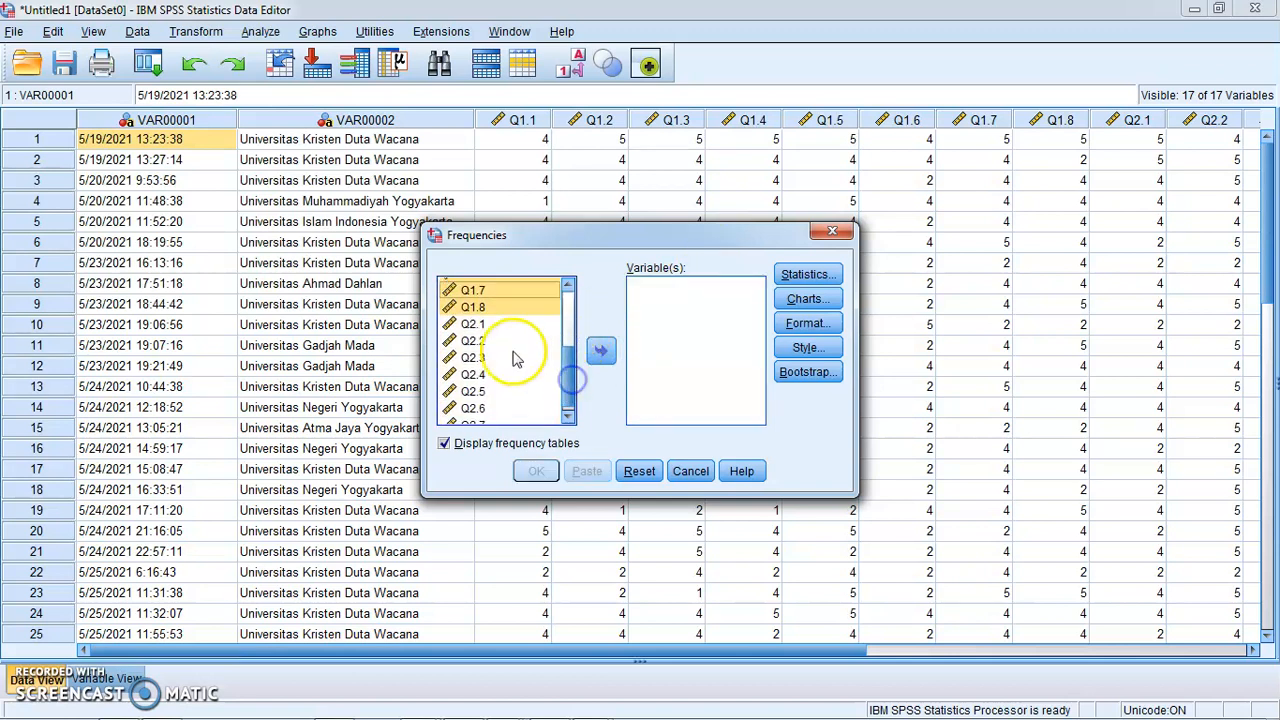
pyautogui.click(481, 326)
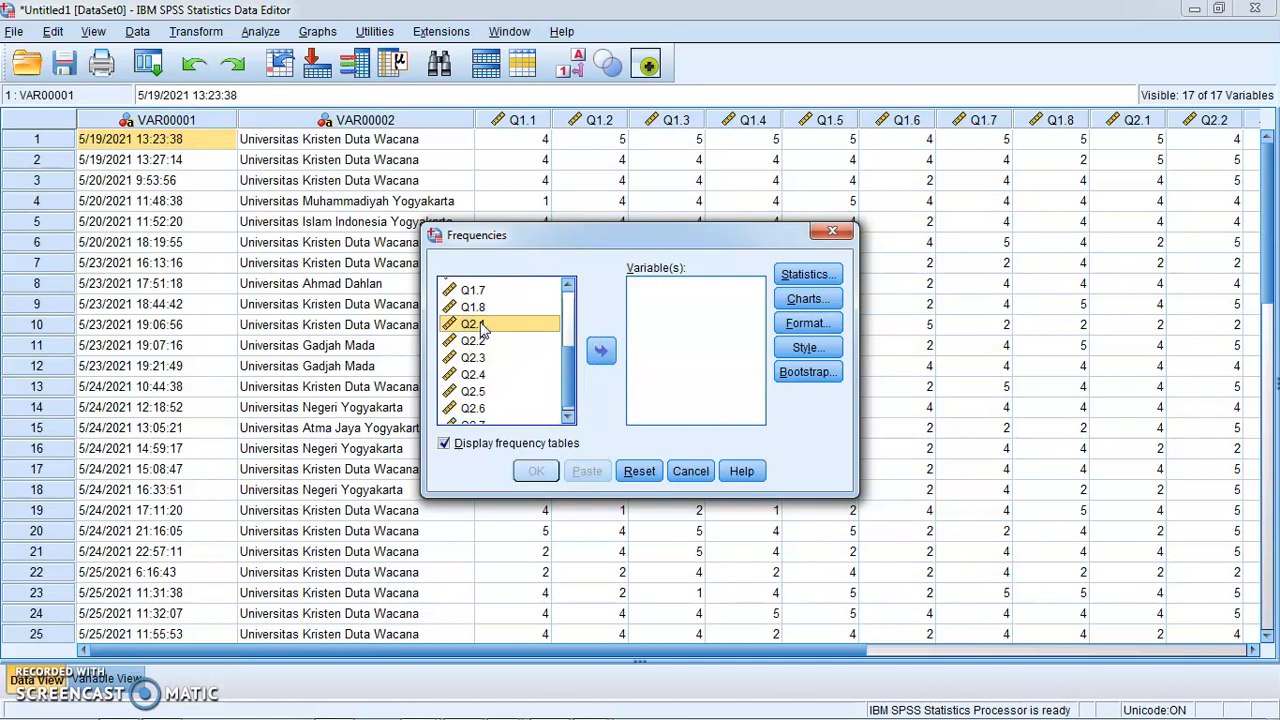
pyautogui.hotkey('shift', 'Down')
pyautogui.hotkey('shift', 'Down')
pyautogui.hotkey('shift', 'Down')
pyautogui.hotkey('shift', 'Down')
pyautogui.hotkey('shift', 'Down')
pyautogui.hotkey('shift', 'Down')
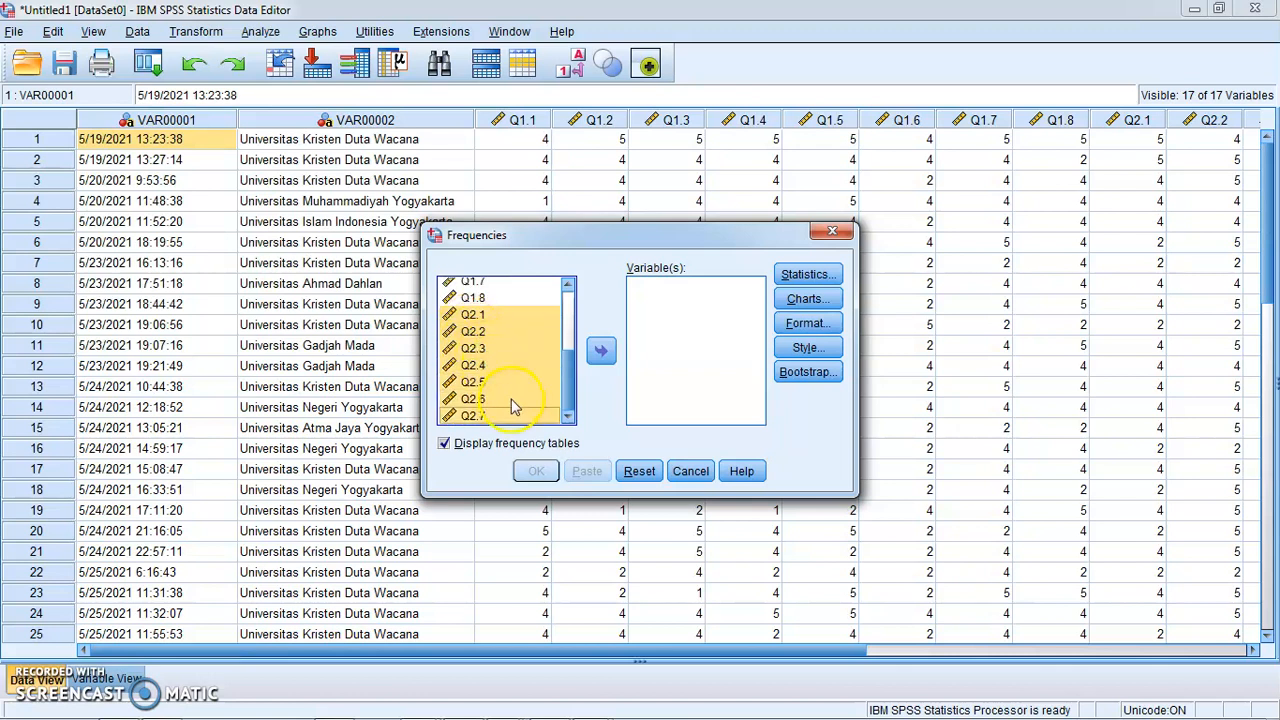
pyautogui.click(599, 352)
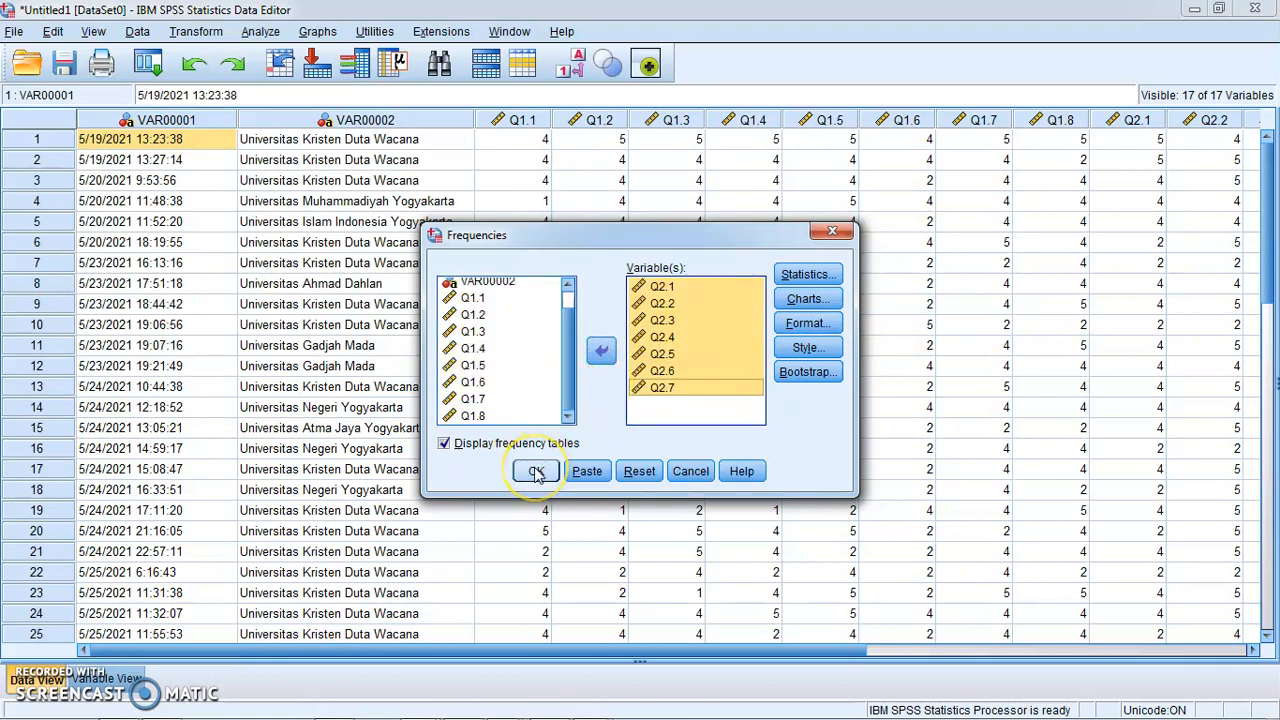
pyautogui.click(536, 472)
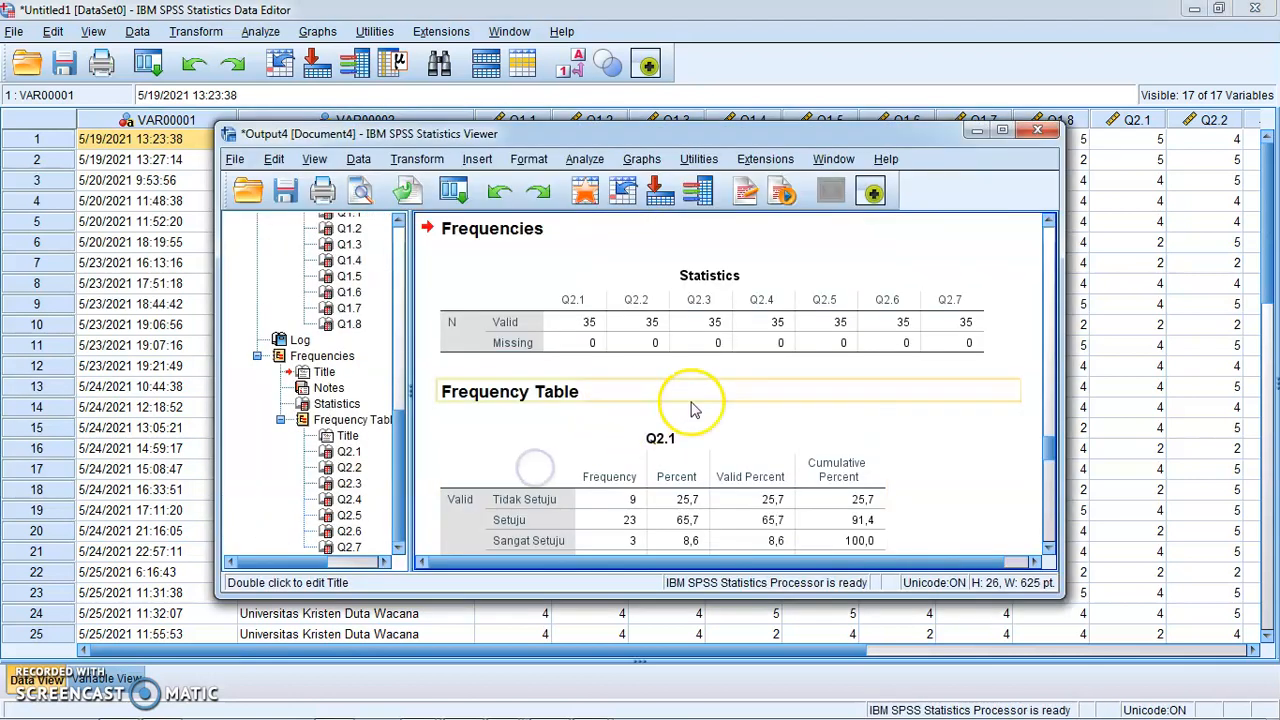
# Step: Examine the frequency tables for Q2.1 through Q2.7, focusing on the answer frequencies and percentages of Q2.1 and Q2.2
pyautogui.scroll(-1, 738, 398)
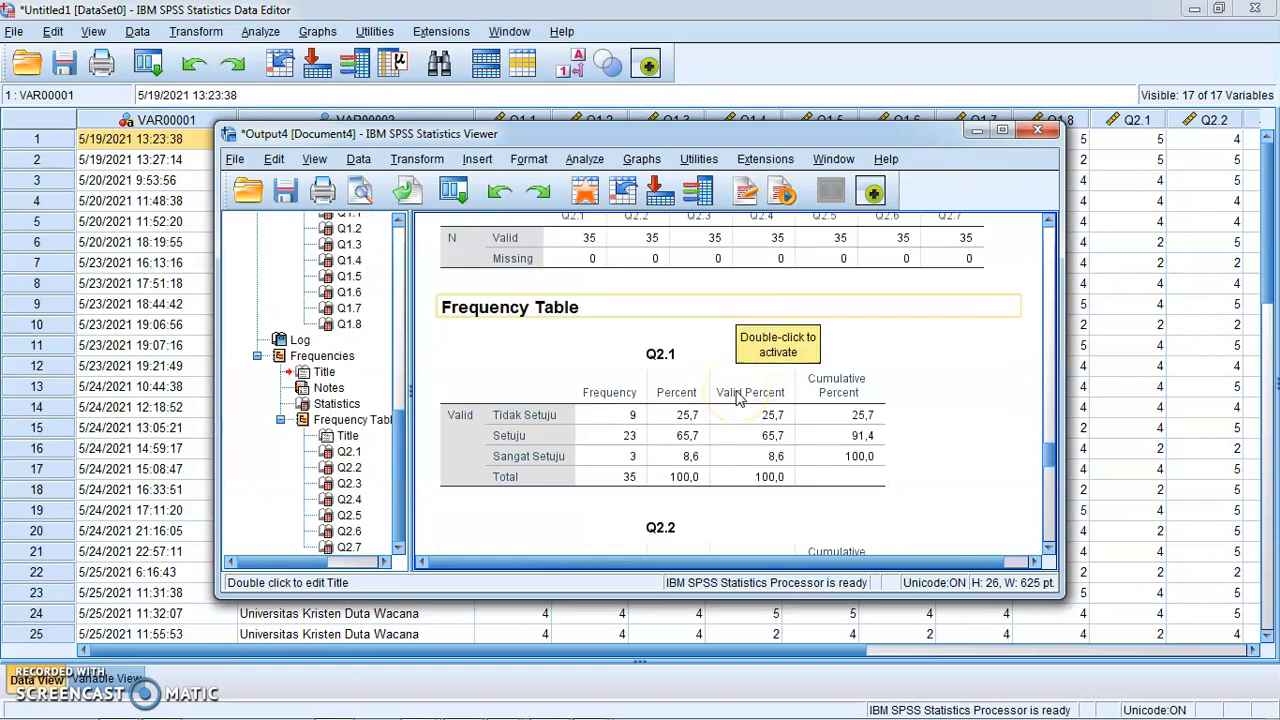
pyautogui.click(738, 398)
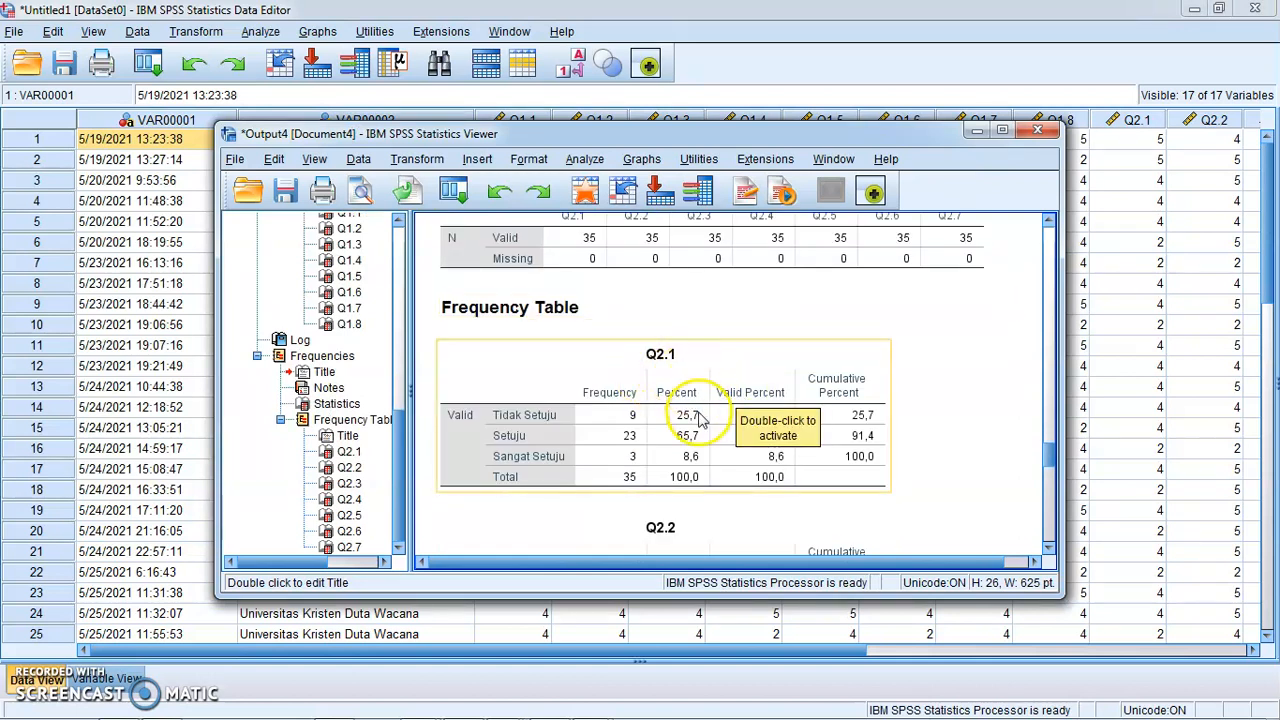
pyautogui.press('Down')
pyautogui.press('Down')
pyautogui.press('Down')
pyautogui.press('Down')
pyautogui.press('Down')
pyautogui.press('Down')
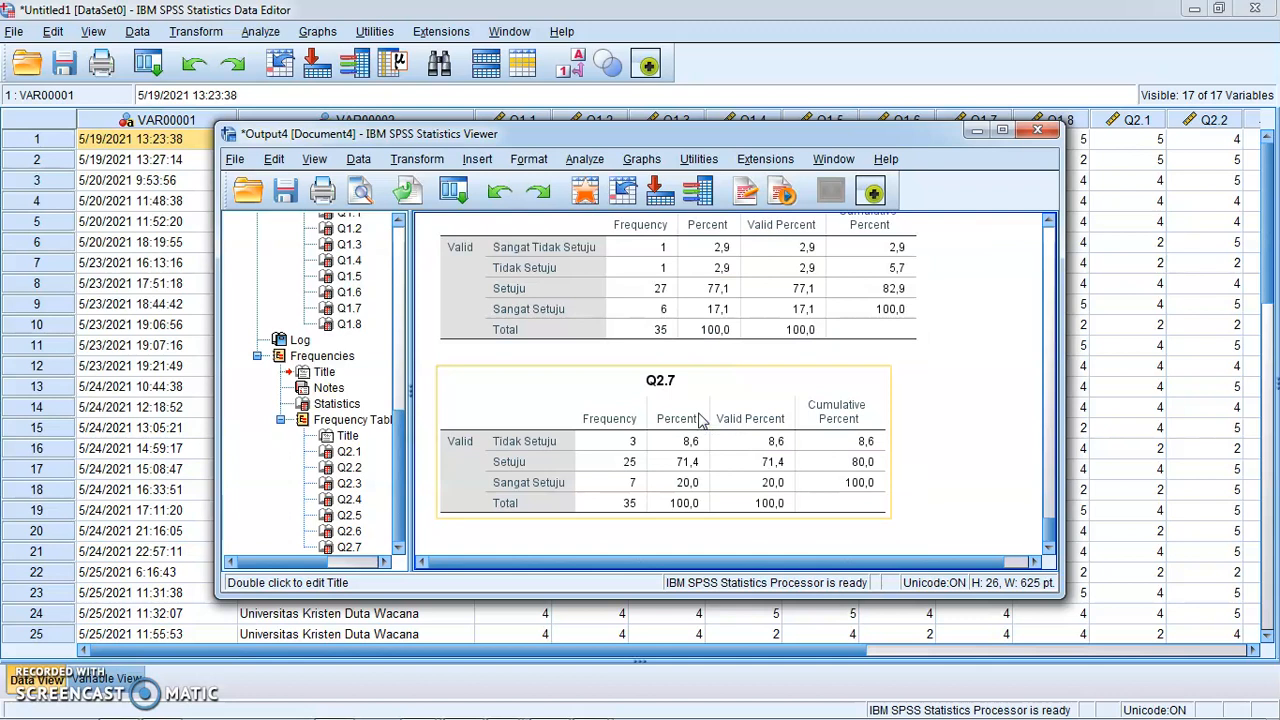
pyautogui.scroll(14, 700, 420)
pyautogui.scroll(-2, 700, 420)
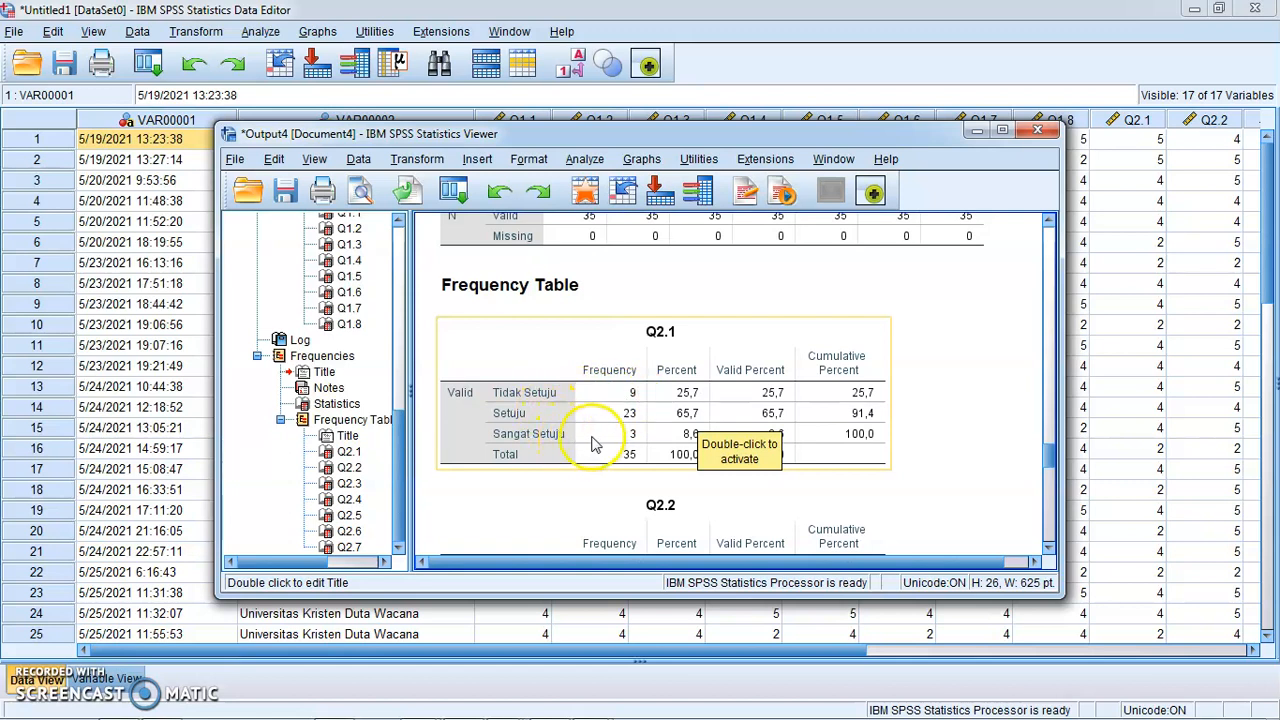
pyautogui.scroll(-3, 651, 425)
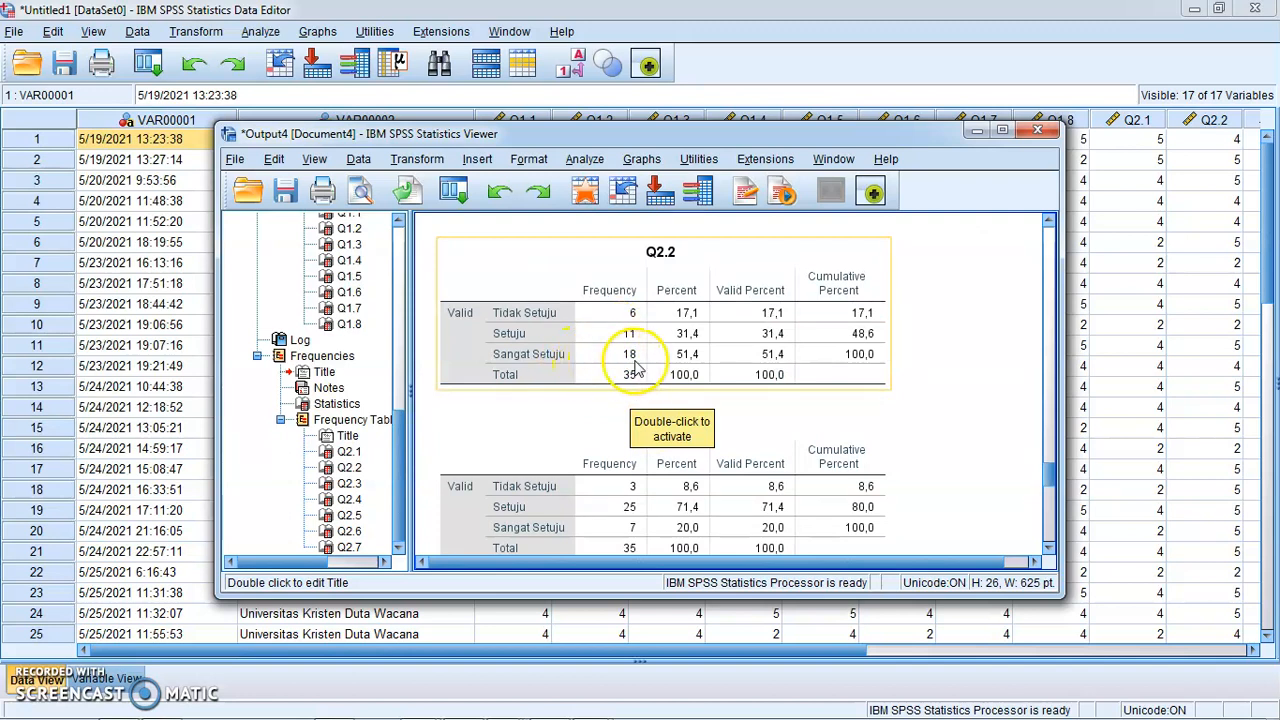
pyautogui.scroll(3, 640, 368)
pyautogui.scroll(-3, 640, 368)
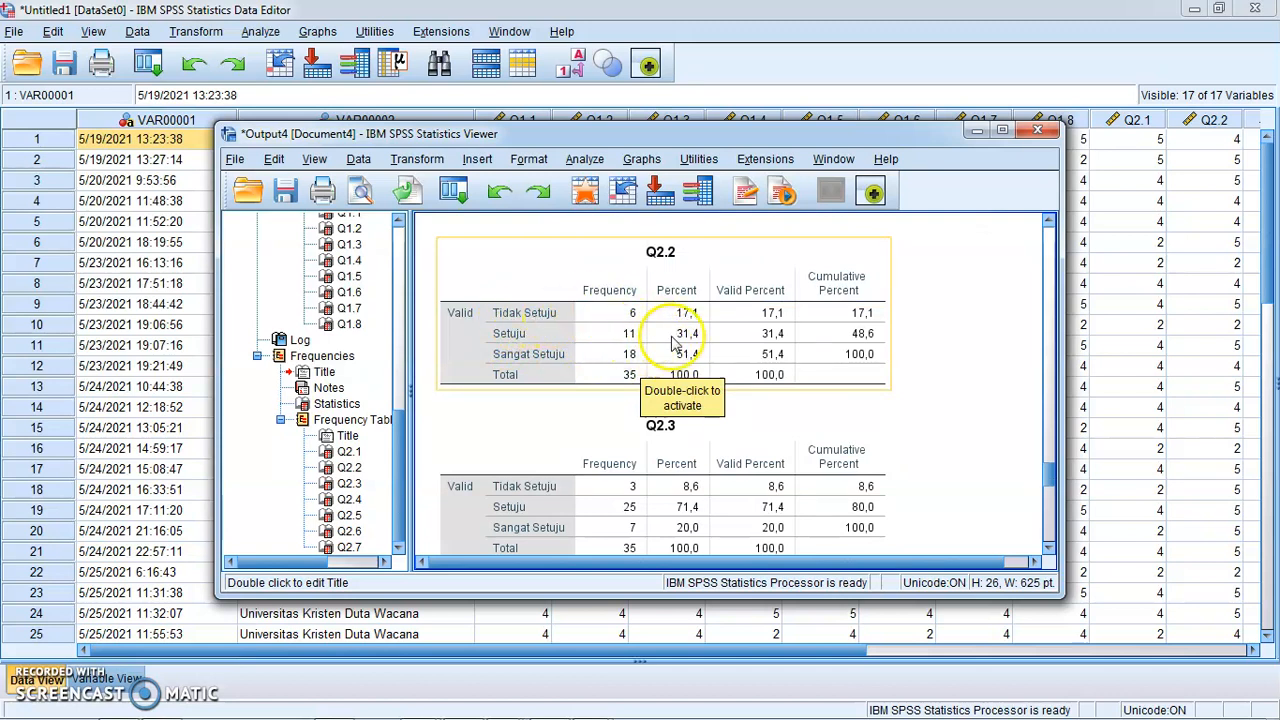
# Step: Check the frequency tables for Q2.3 through Q2.5 and minimize the output window
pyautogui.scroll(-5, 684, 400)
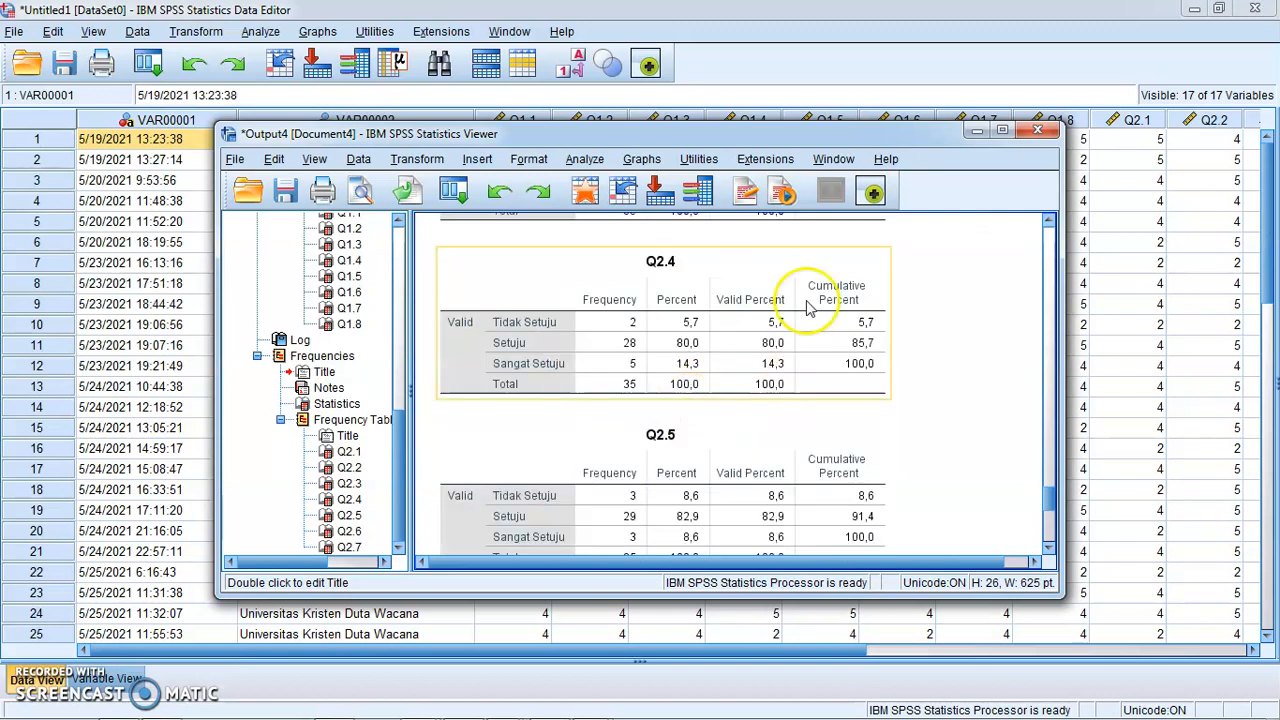
pyautogui.click(977, 132)
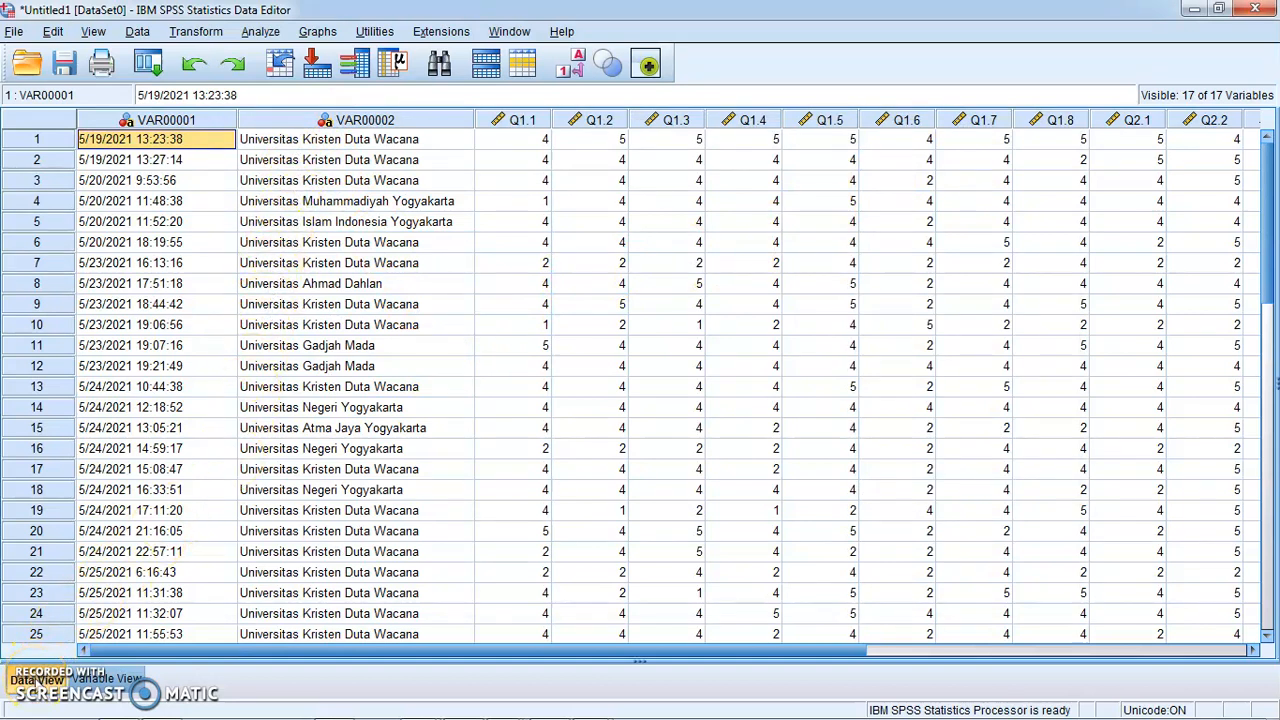
# Step: Bring back the output window and examine the answer frequencies and percentages in the tables for Q1.1 through Q1.4
pyautogui.hotkey('alt', 'Tab')
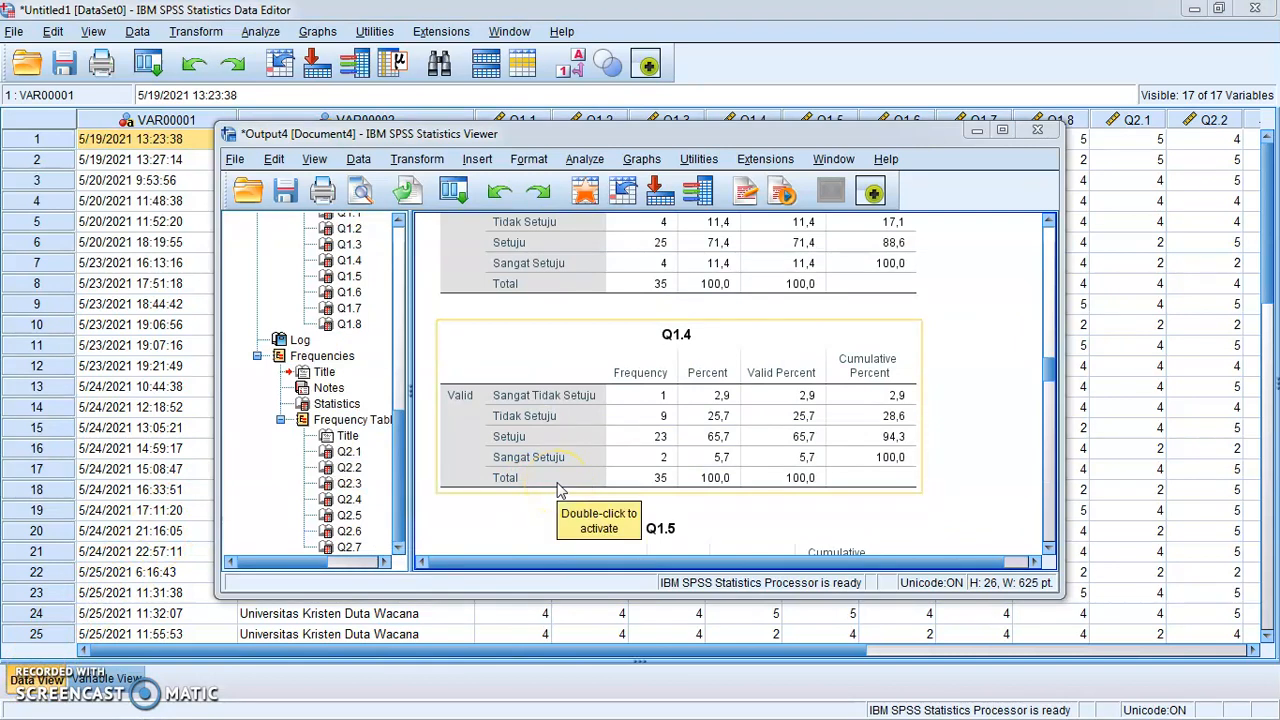
pyautogui.click(1048, 377)
pyautogui.moveTo(1048, 377); pyautogui.dragTo(1048, 300)
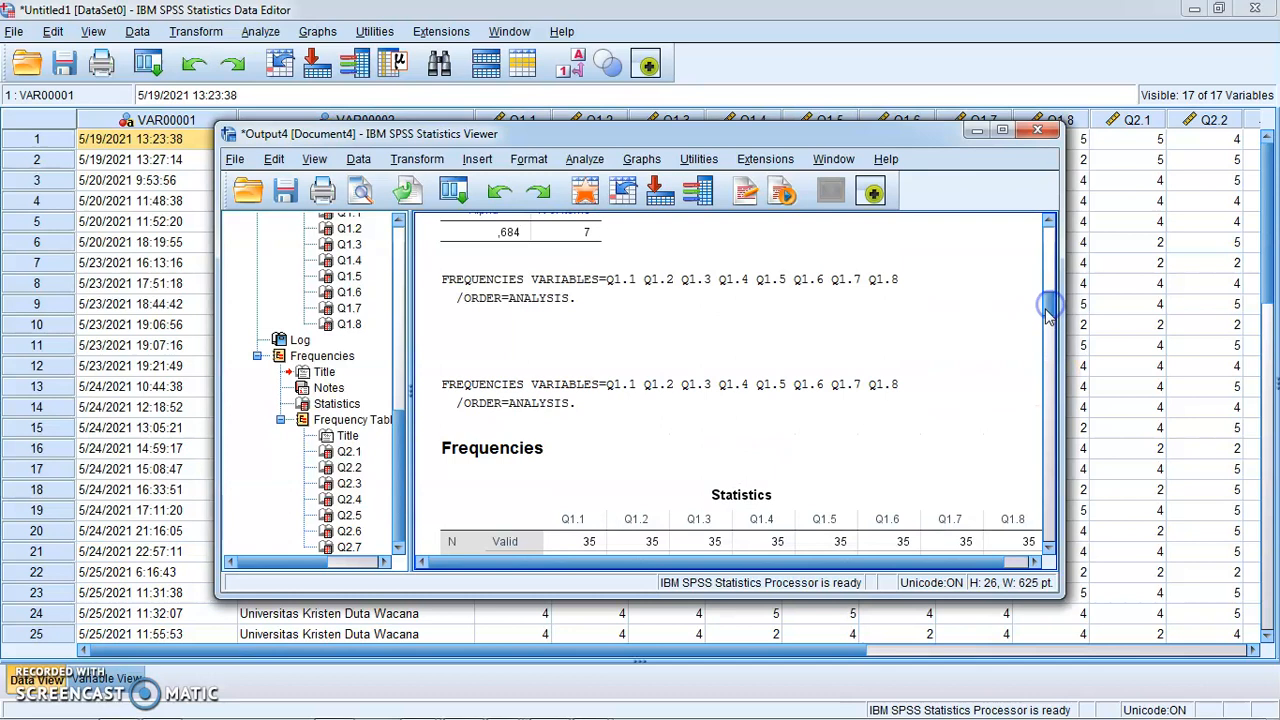
pyautogui.scroll(-2, 928, 422)
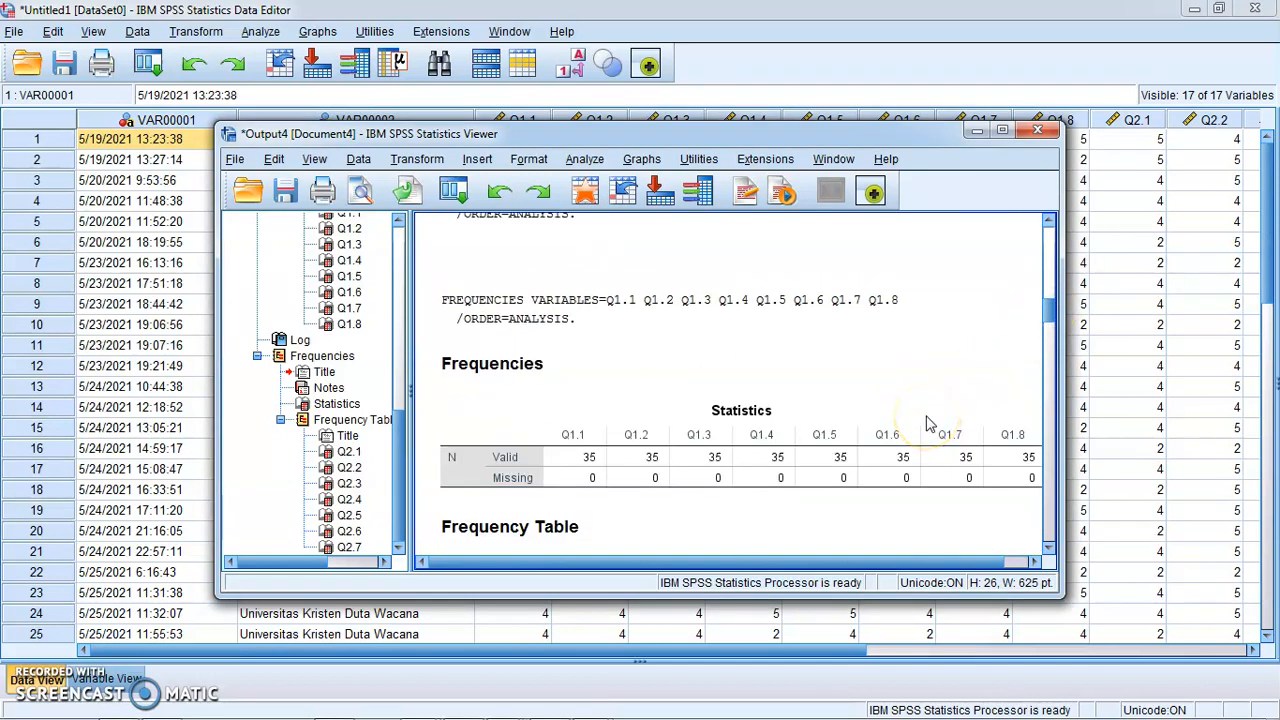
pyautogui.scroll(-6, 928, 420)
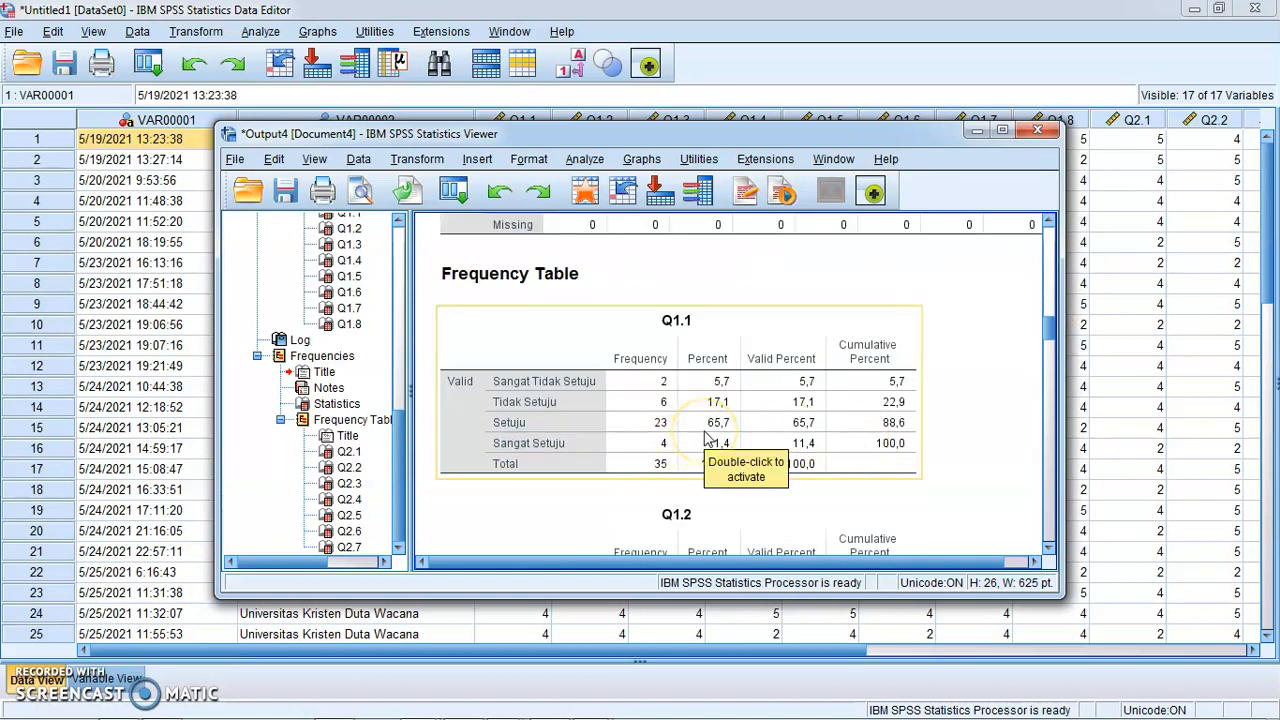
pyautogui.scroll(-2, 705, 440)
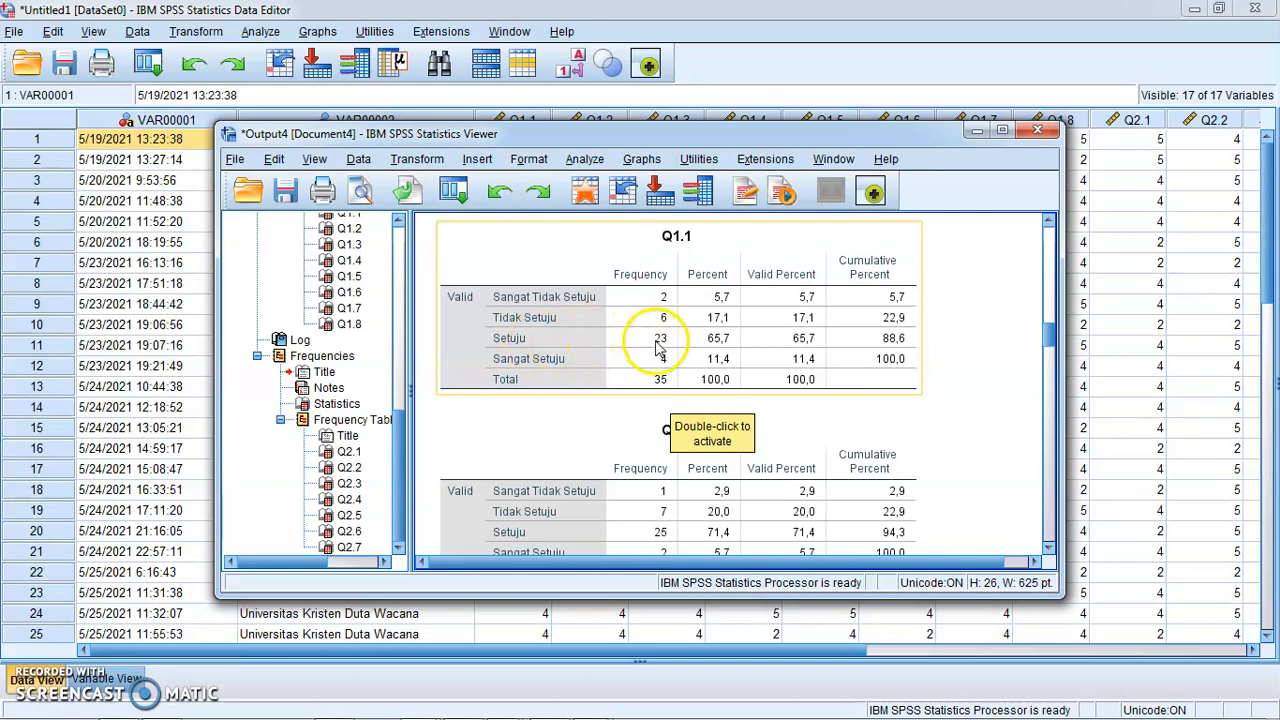
pyautogui.scroll(-5, 673, 362)
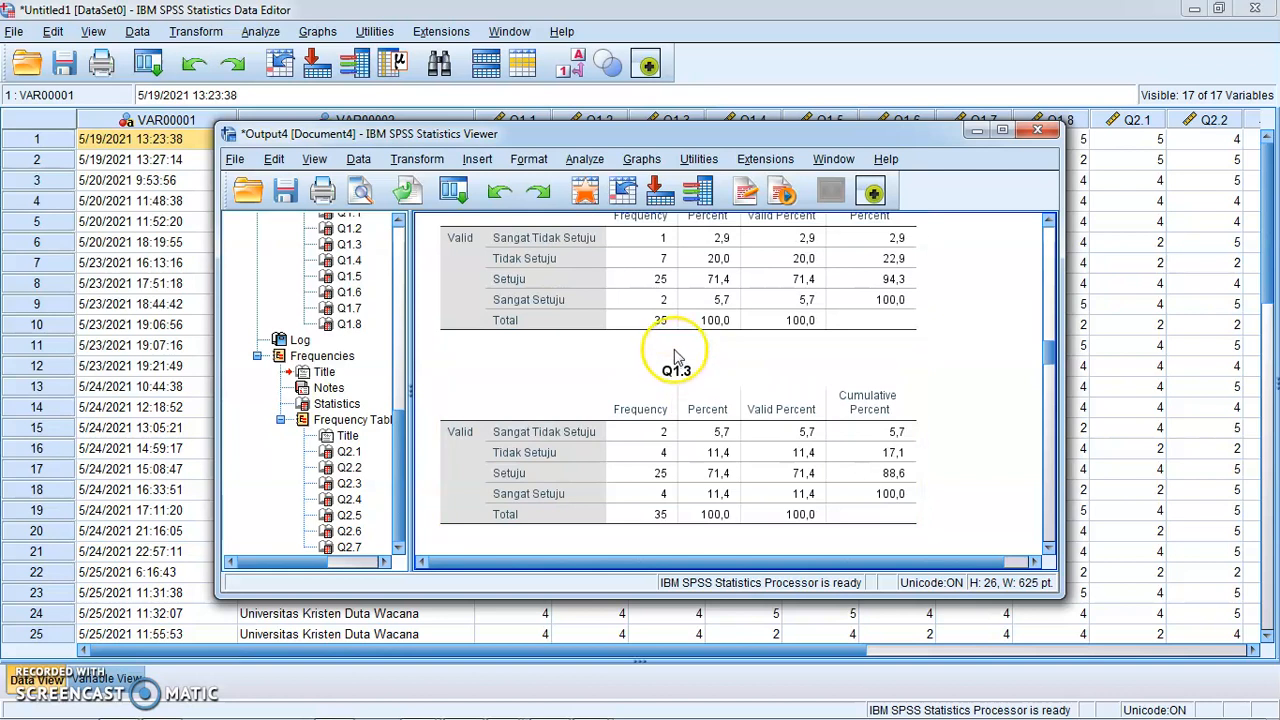
pyautogui.scroll(3, 677, 360)
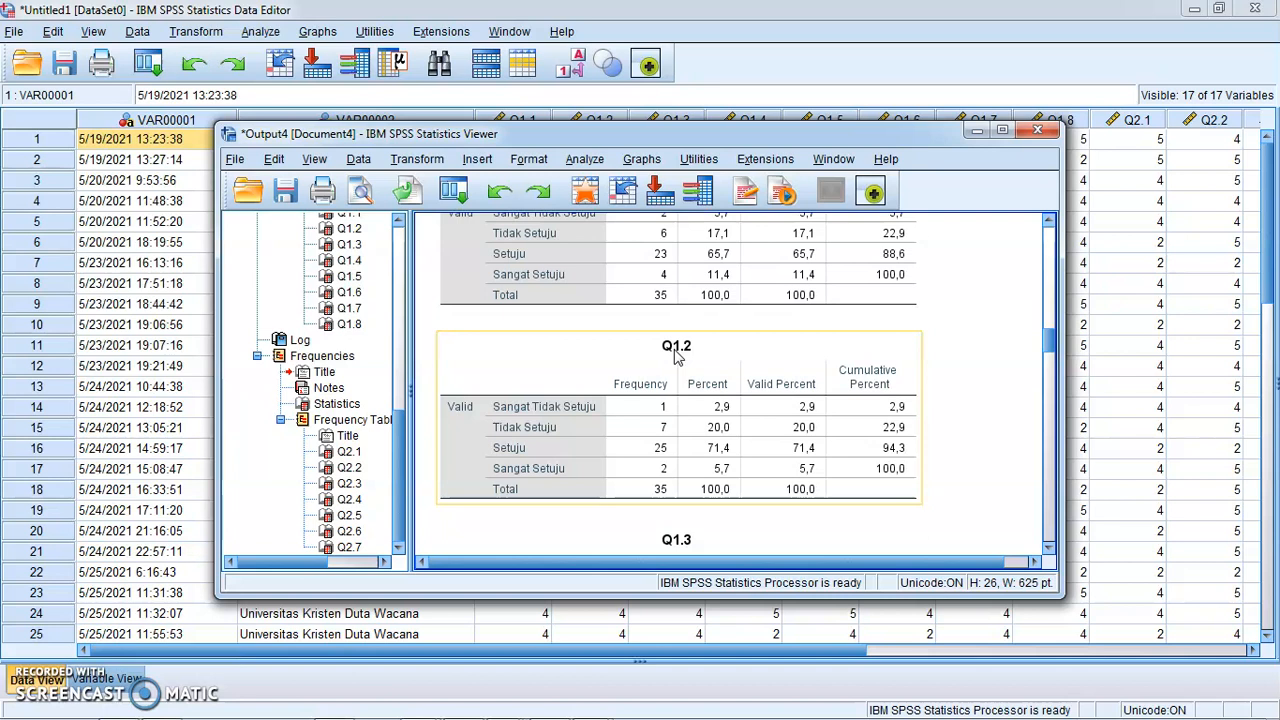
pyautogui.scroll(-7, 680, 370)
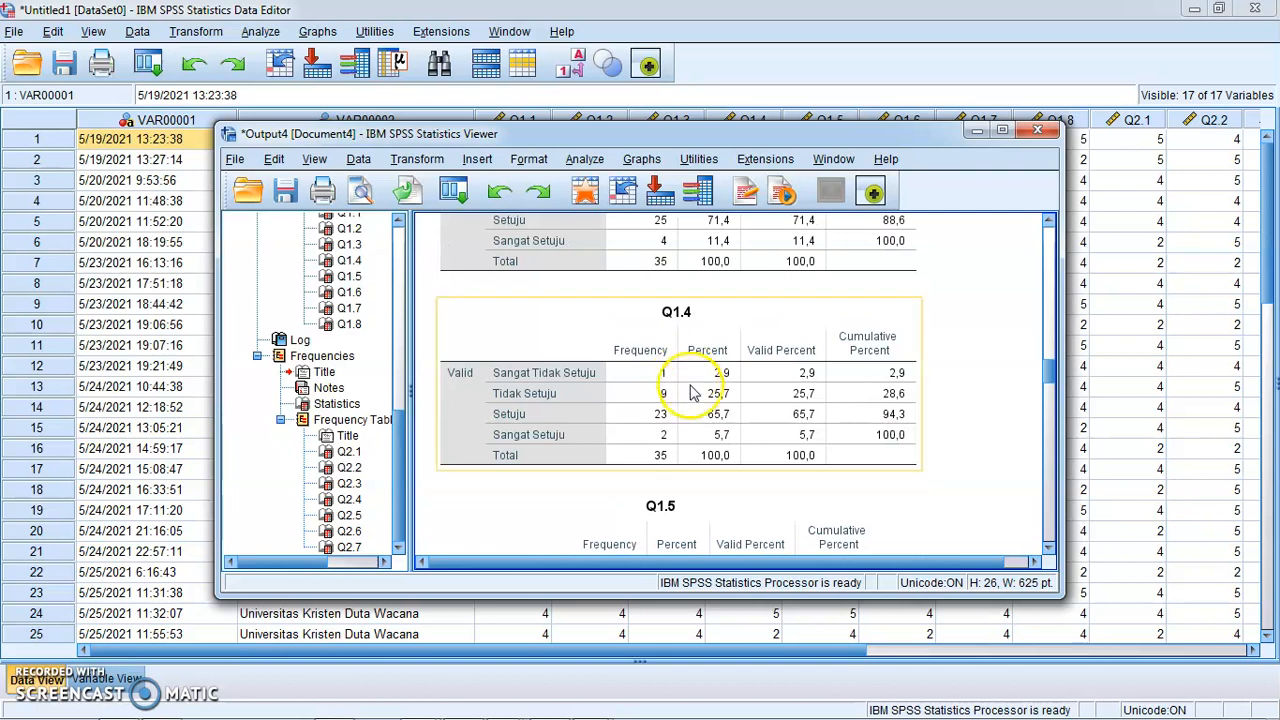
# Step: Examine the frequency tables for Q1.5 through Q1.8, comparing the frequency and percentage of each answer category
pyautogui.scroll(-3, 696, 404)
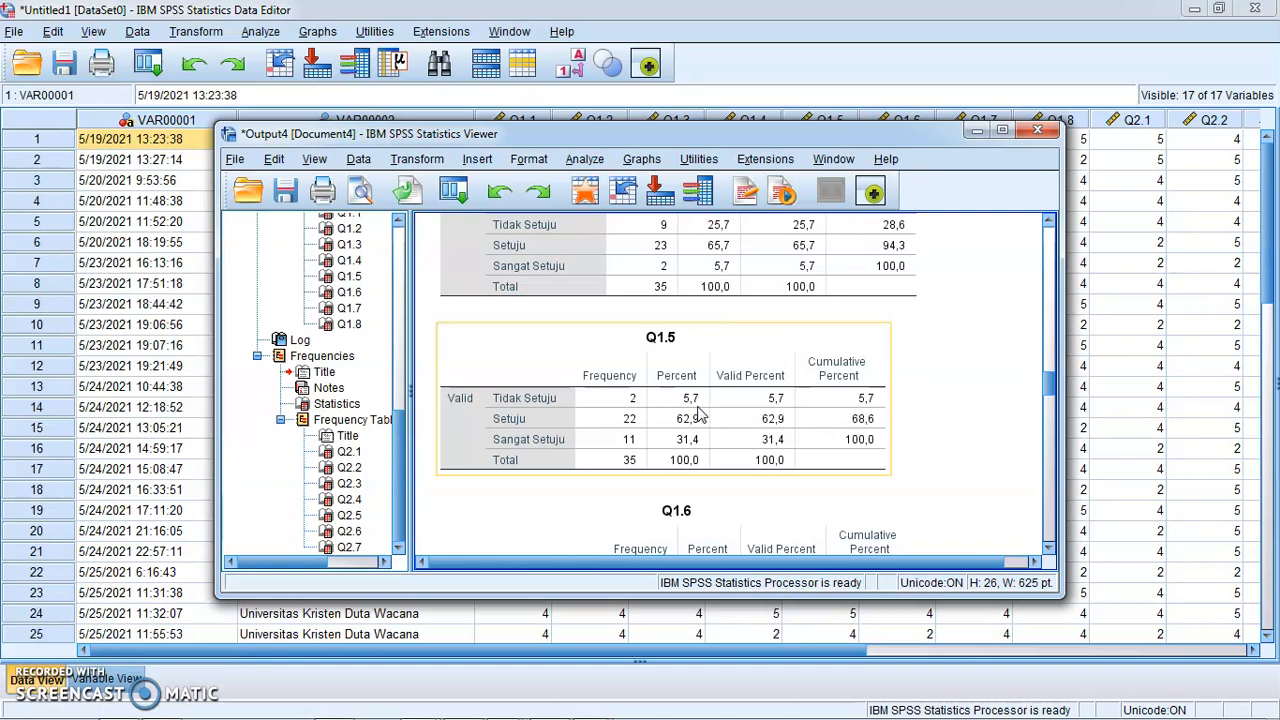
pyautogui.click(678, 415)
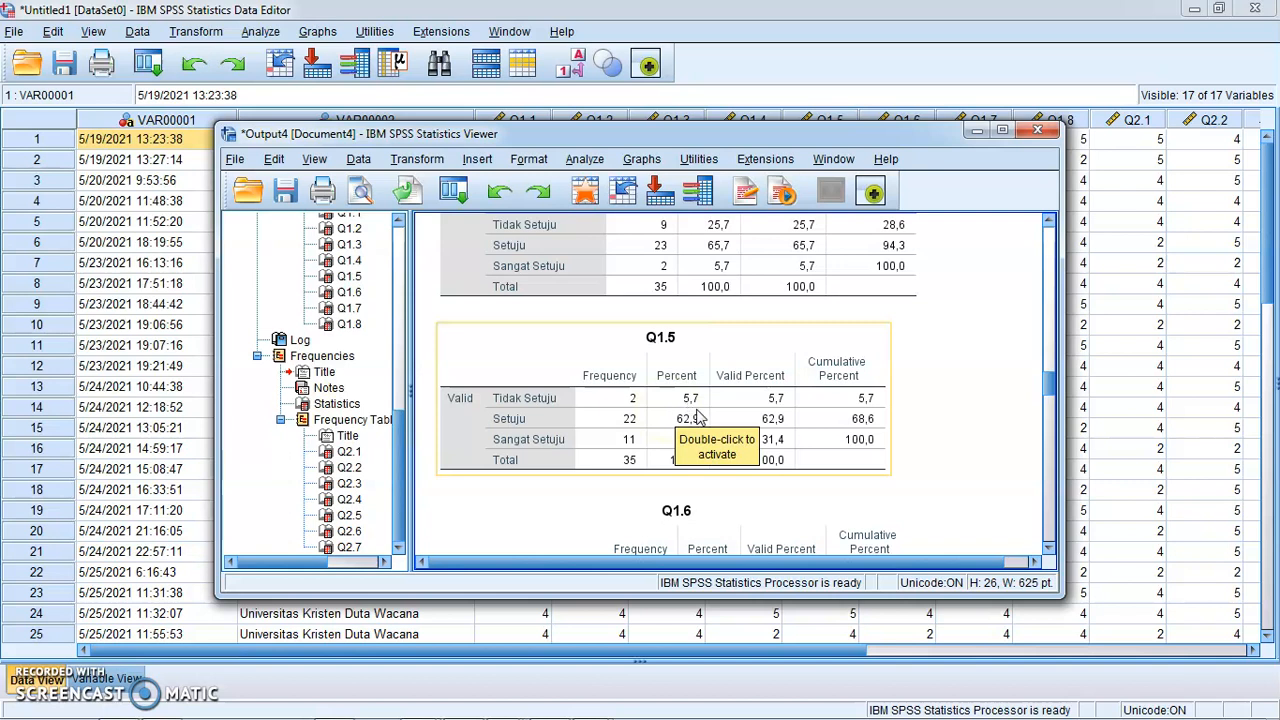
pyautogui.scroll(-3, 700, 418)
pyautogui.scroll(-3, 700, 418)
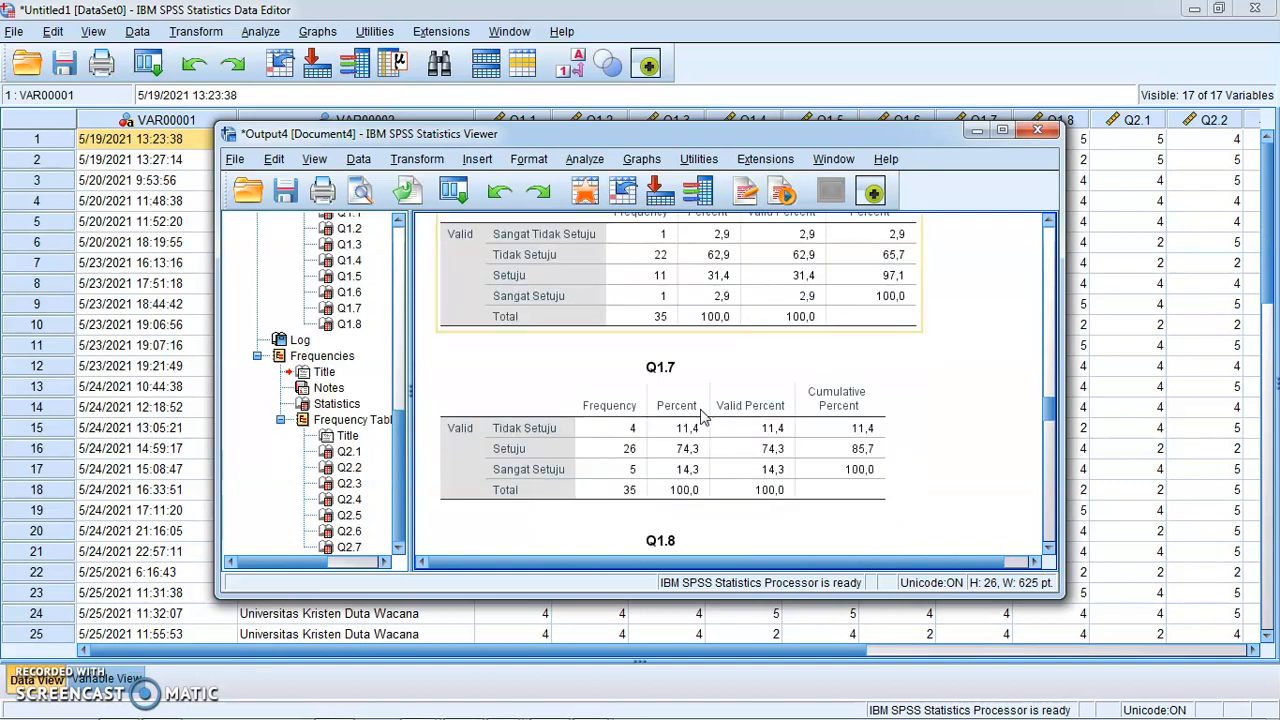
pyautogui.click(632, 450)
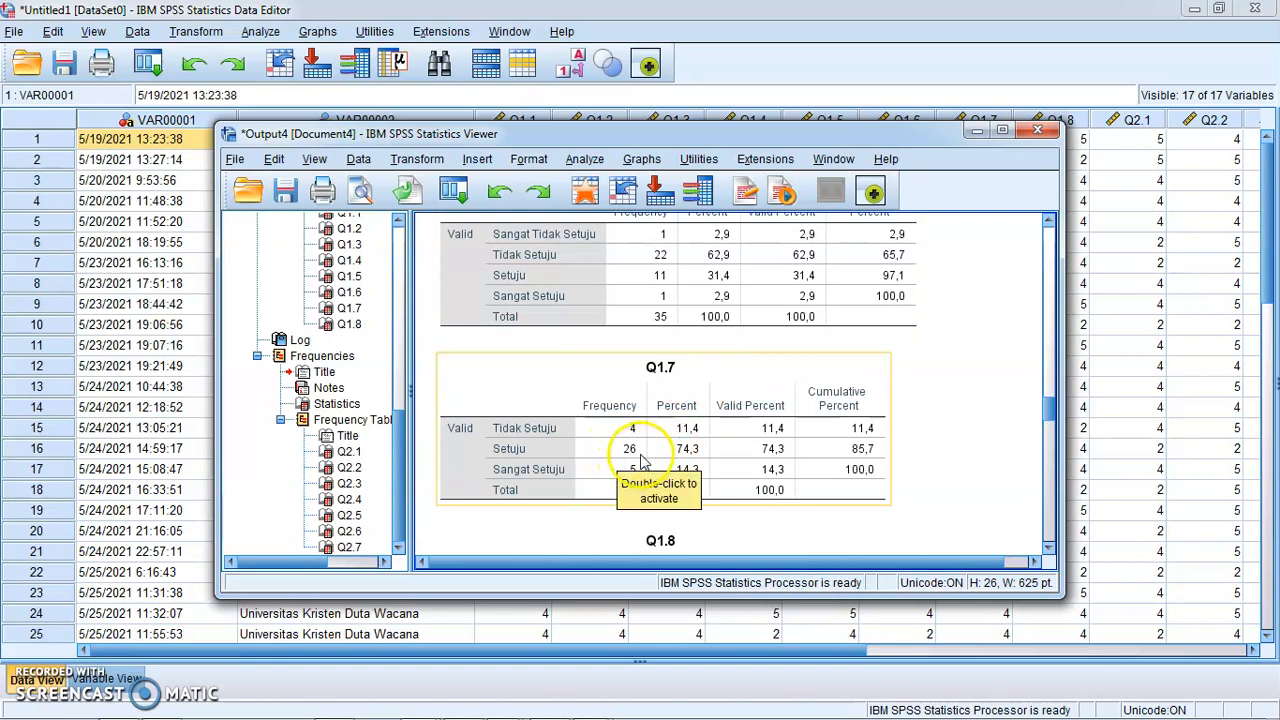
pyautogui.scroll(-4, 640, 453)
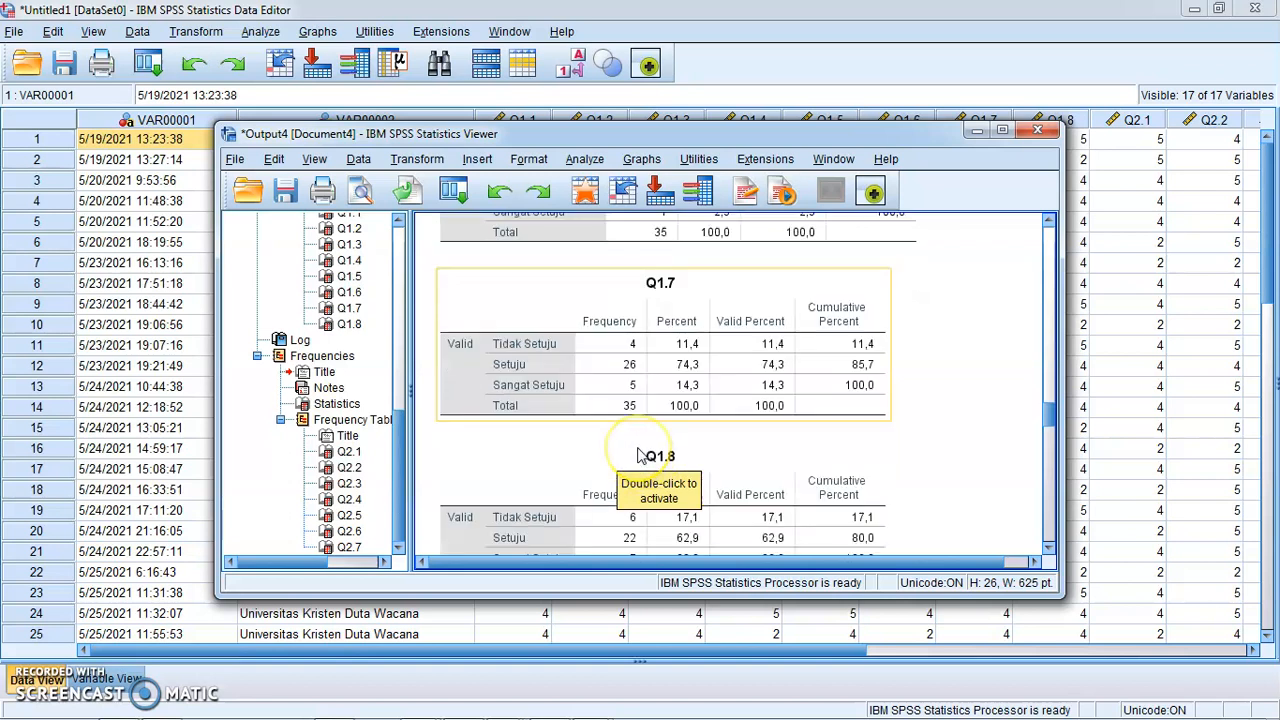
pyautogui.scroll(-2, 640, 453)
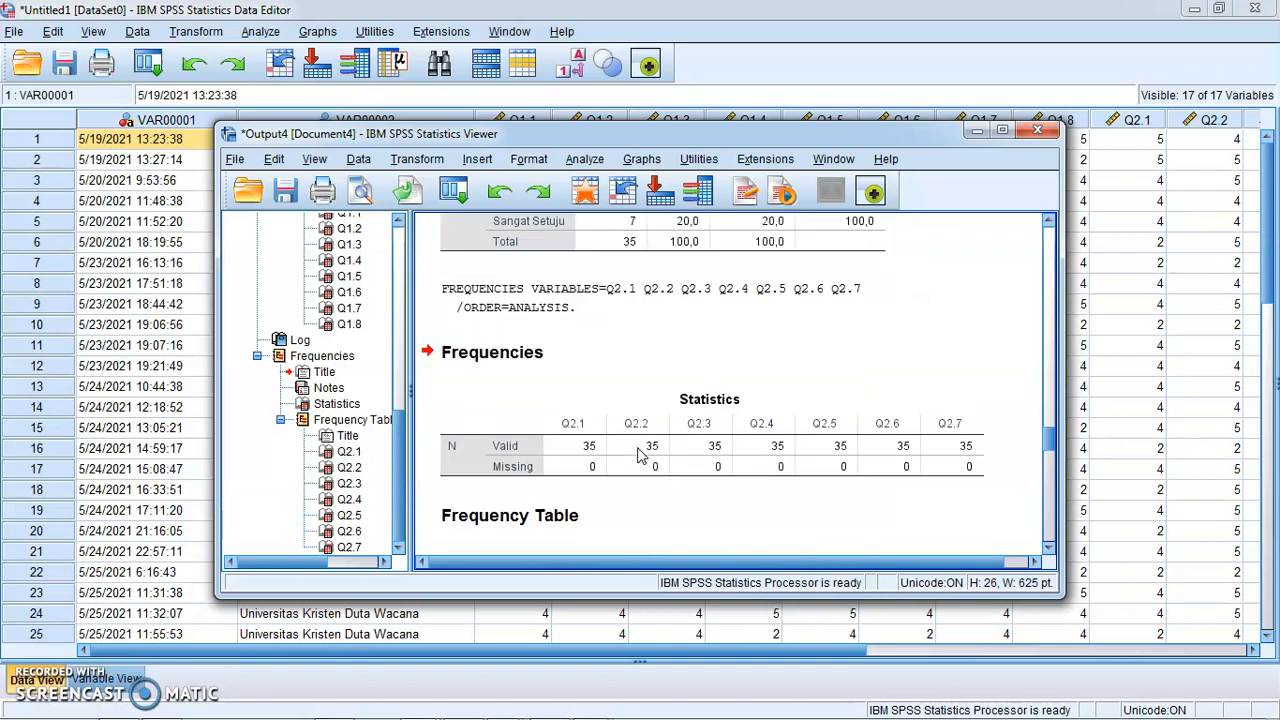
# Step: Examine the frequency tables for Q2.1 through Q2.3, comparing how often each agreement category was chosen
pyautogui.scroll(-4, 700, 457)
pyautogui.scroll(-2, 700, 457)
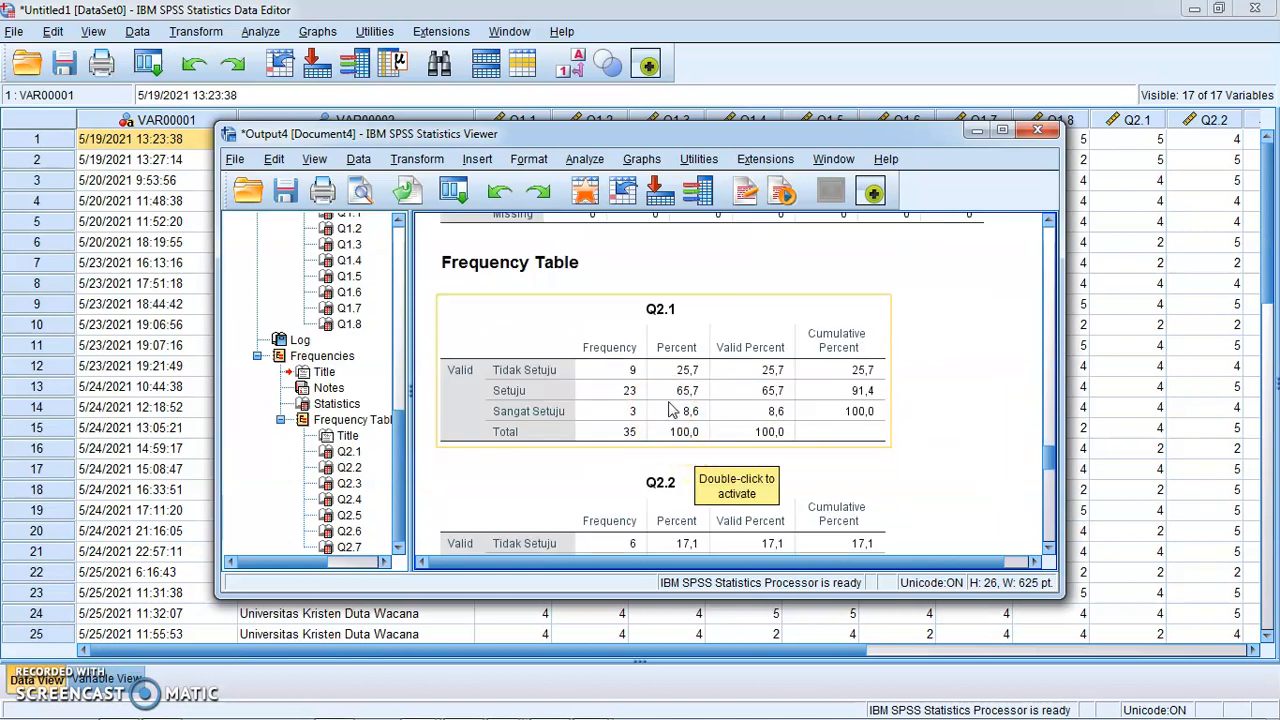
pyautogui.scroll(-12, 676, 410)
pyautogui.scroll(10, 679, 410)
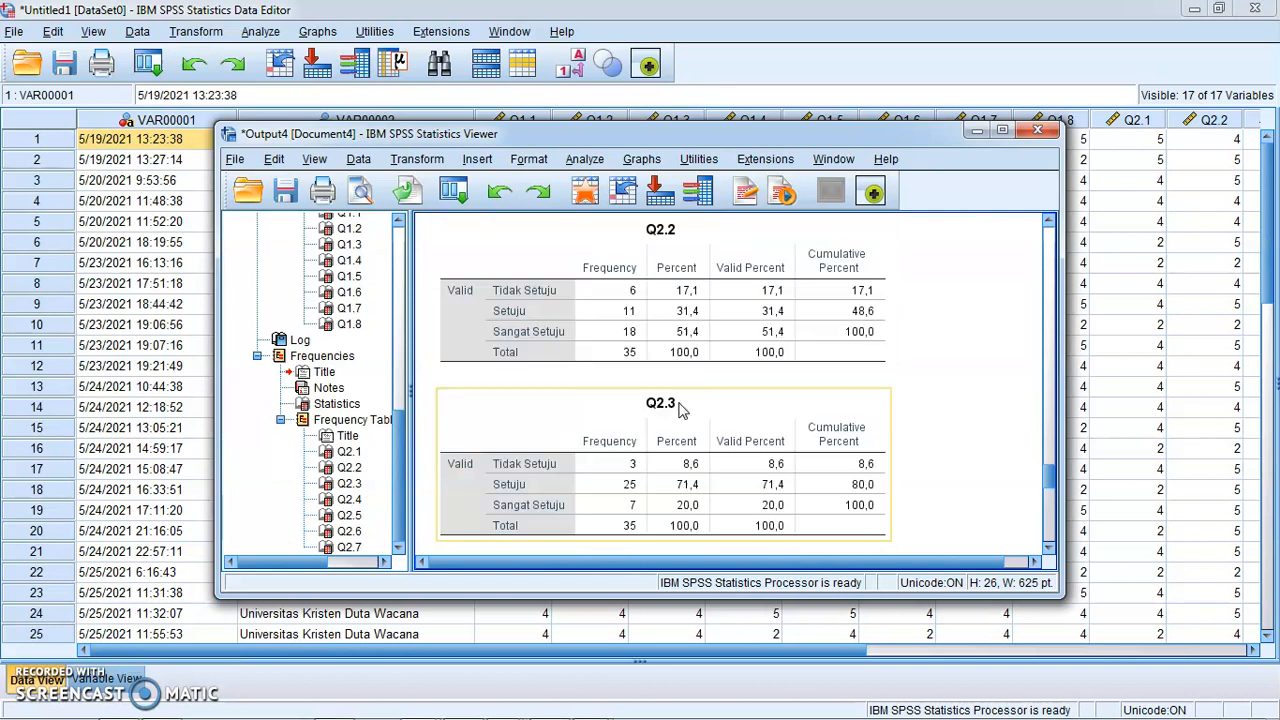
pyautogui.scroll(3, 680, 410)
pyautogui.scroll(-2, 645, 420)
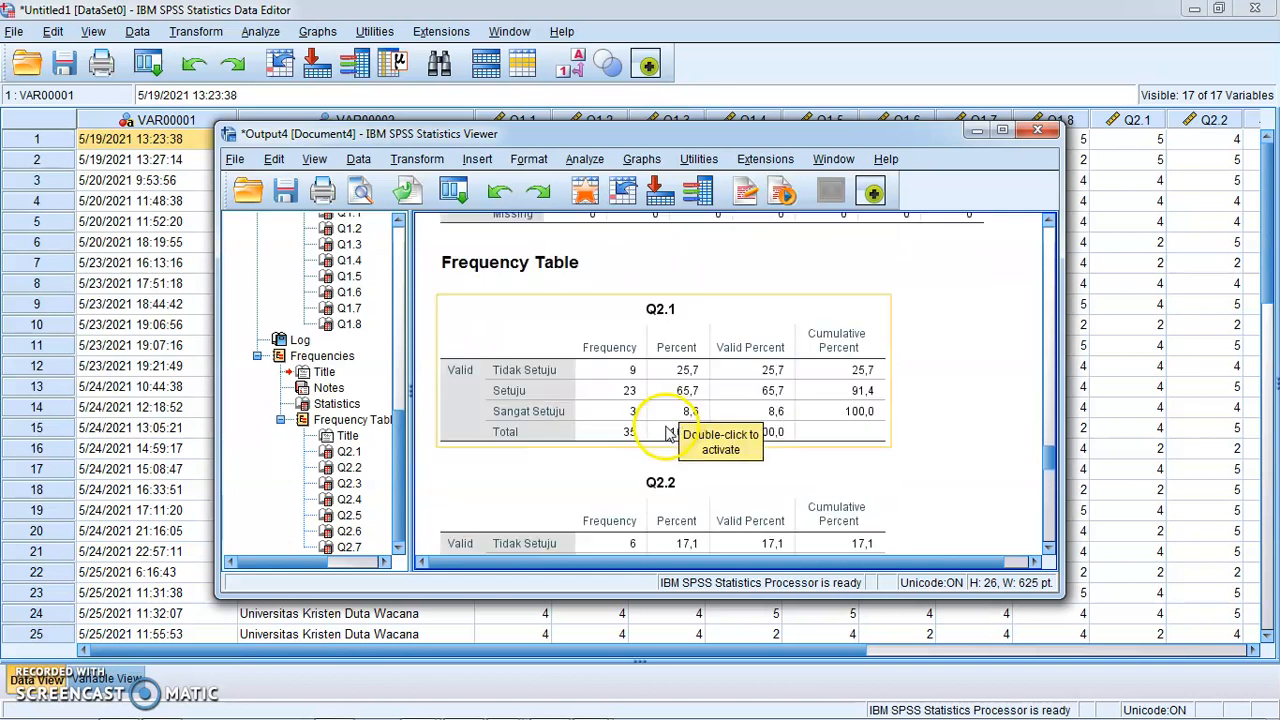
pyautogui.scroll(-1, 617, 411)
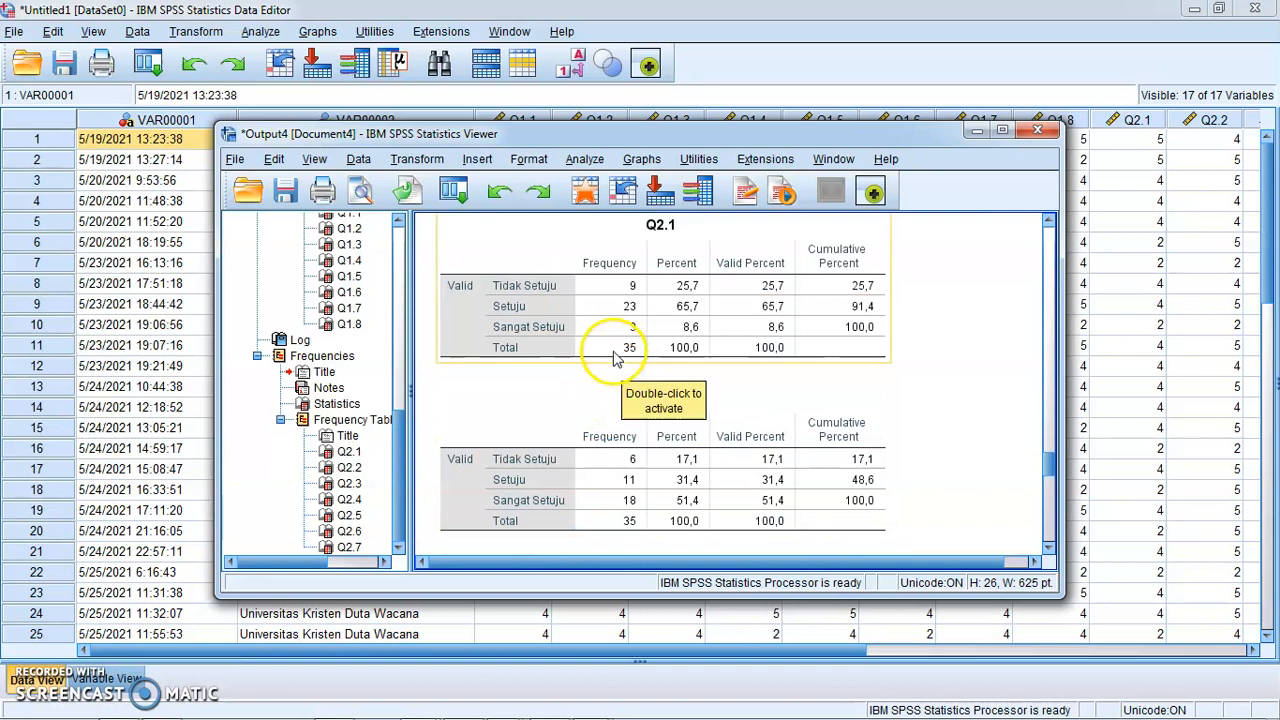
pyautogui.scroll(-1, 627, 331)
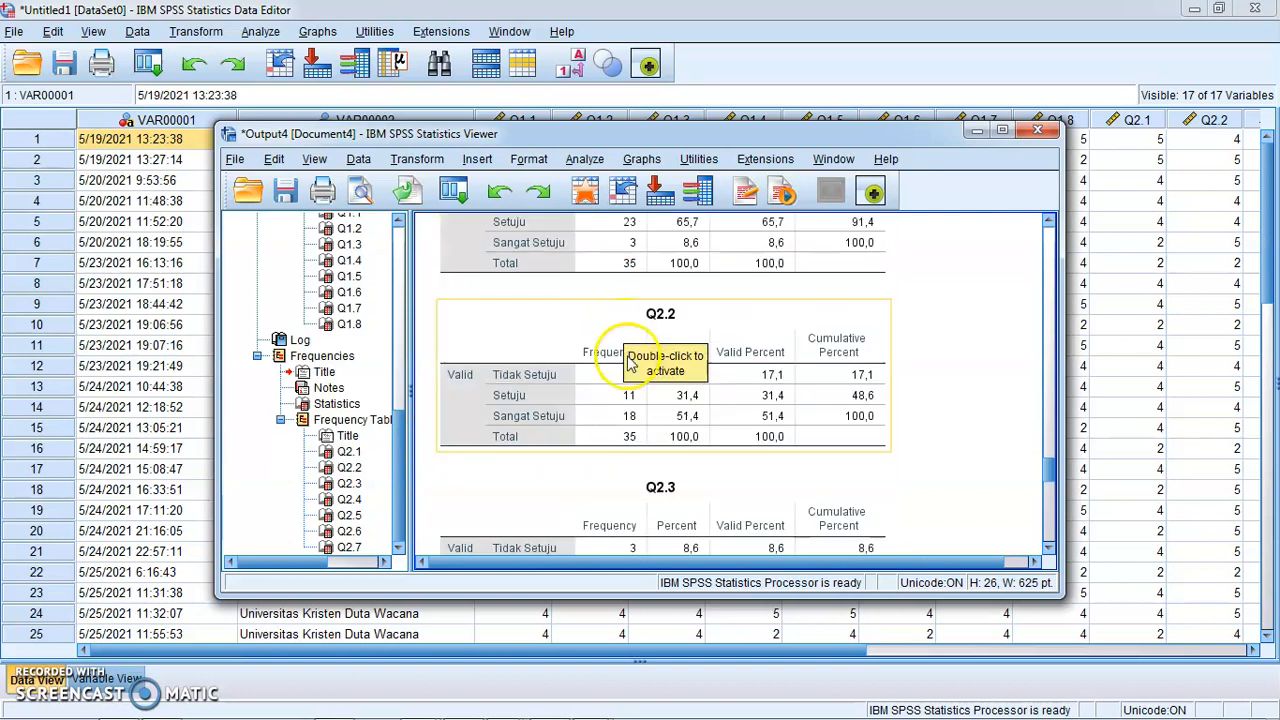
pyautogui.scroll(1, 620, 345)
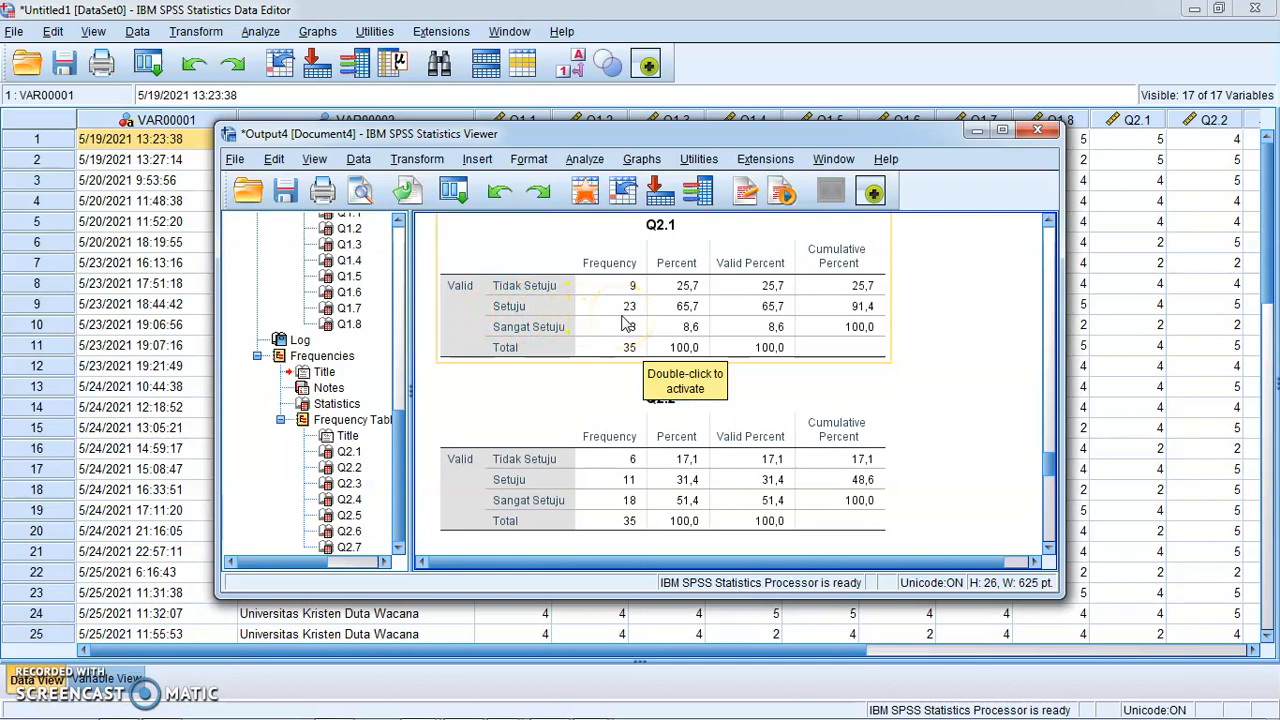
pyautogui.scroll(-4, 624, 323)
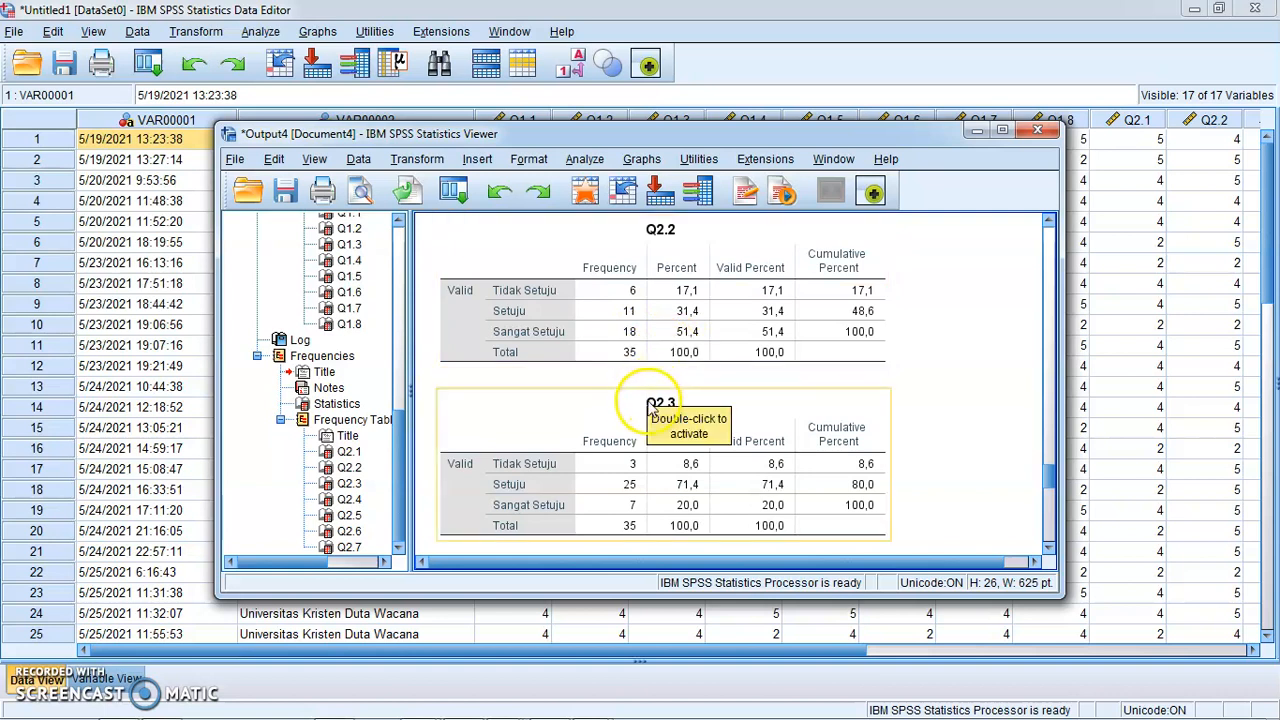
pyautogui.click(633, 343)
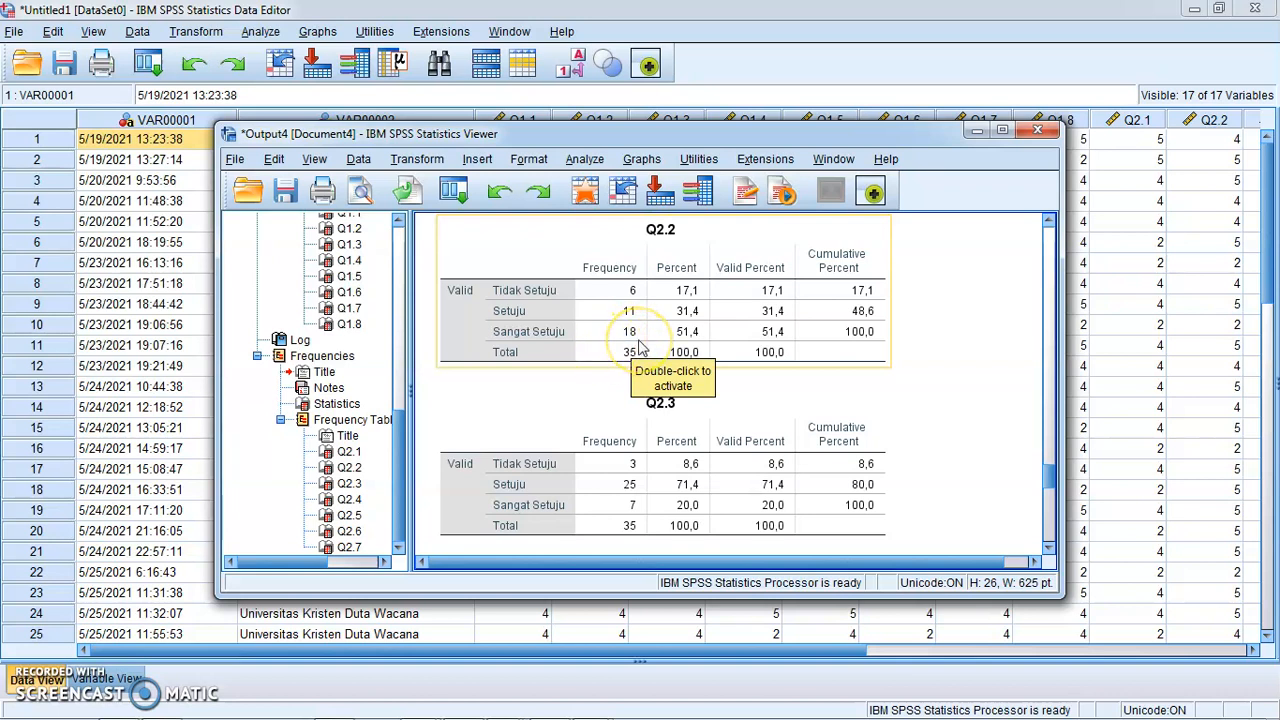
pyautogui.scroll(-2, 640, 345)
pyautogui.click(641, 404)
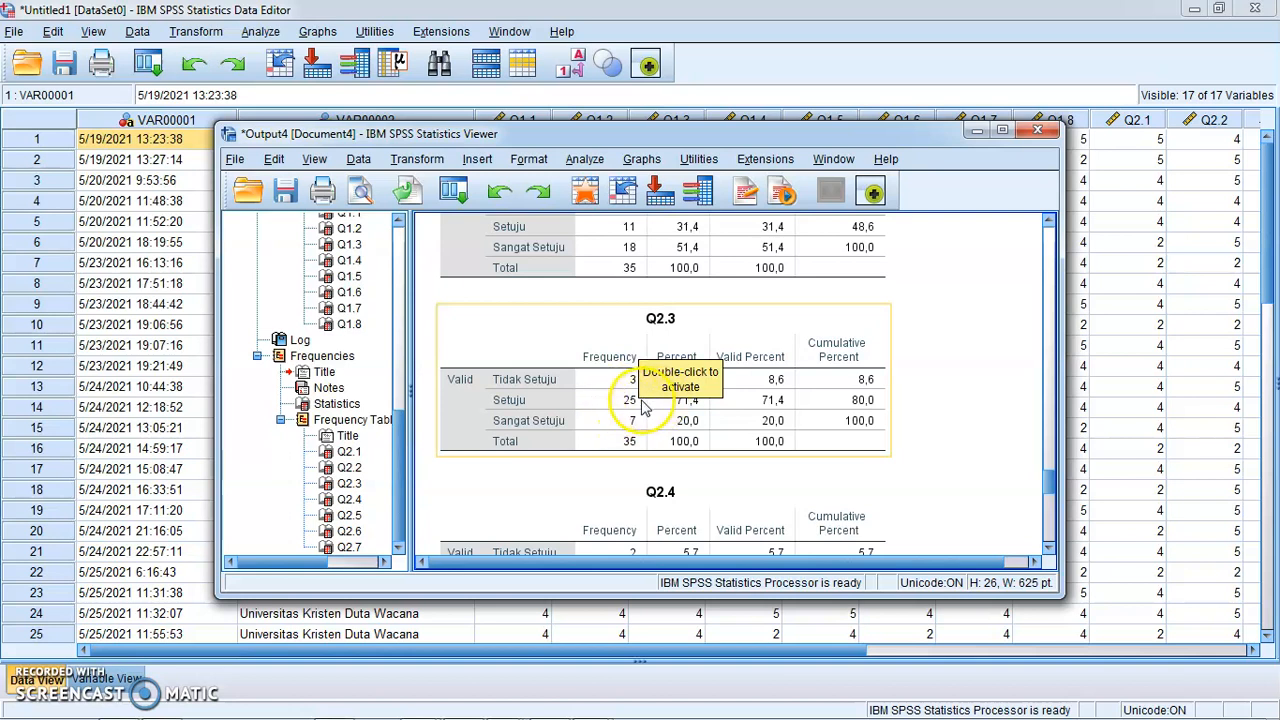
# Step: Examine the frequencies and percentages of each answer category in the tables for Q2.4 through Q2.7
pyautogui.scroll(-2, 636, 405)
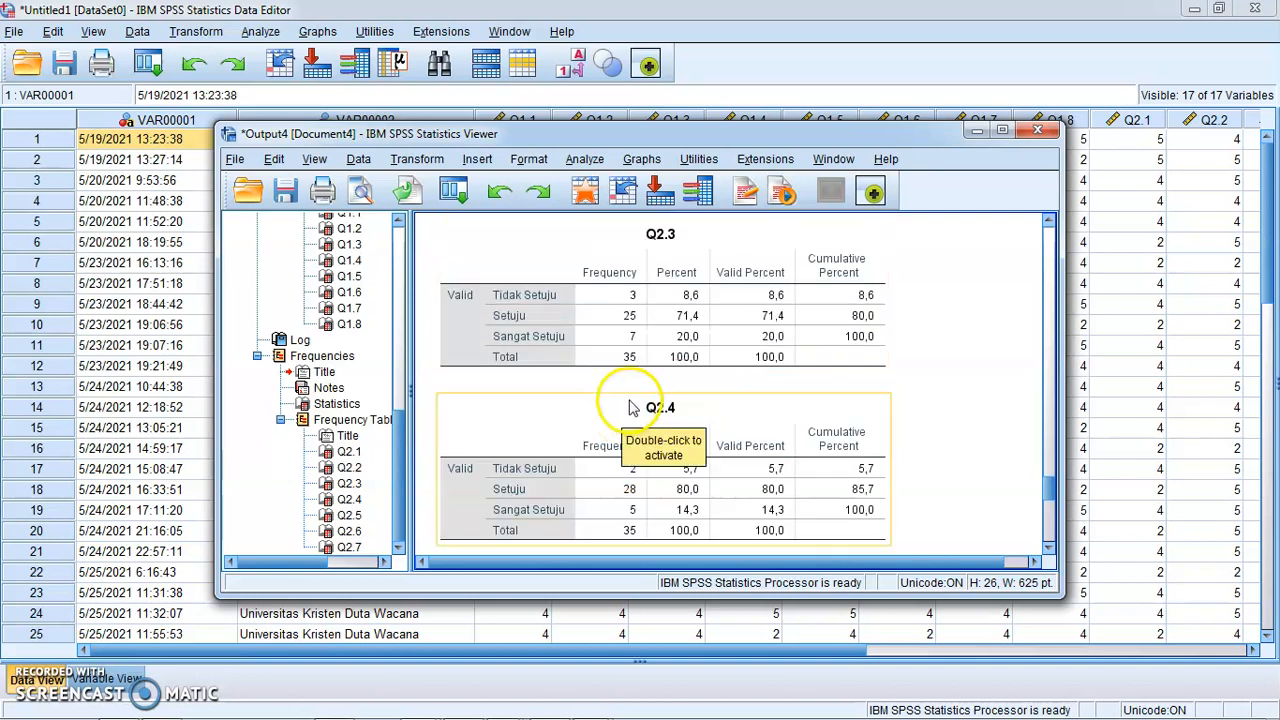
pyautogui.scroll(-2, 630, 407)
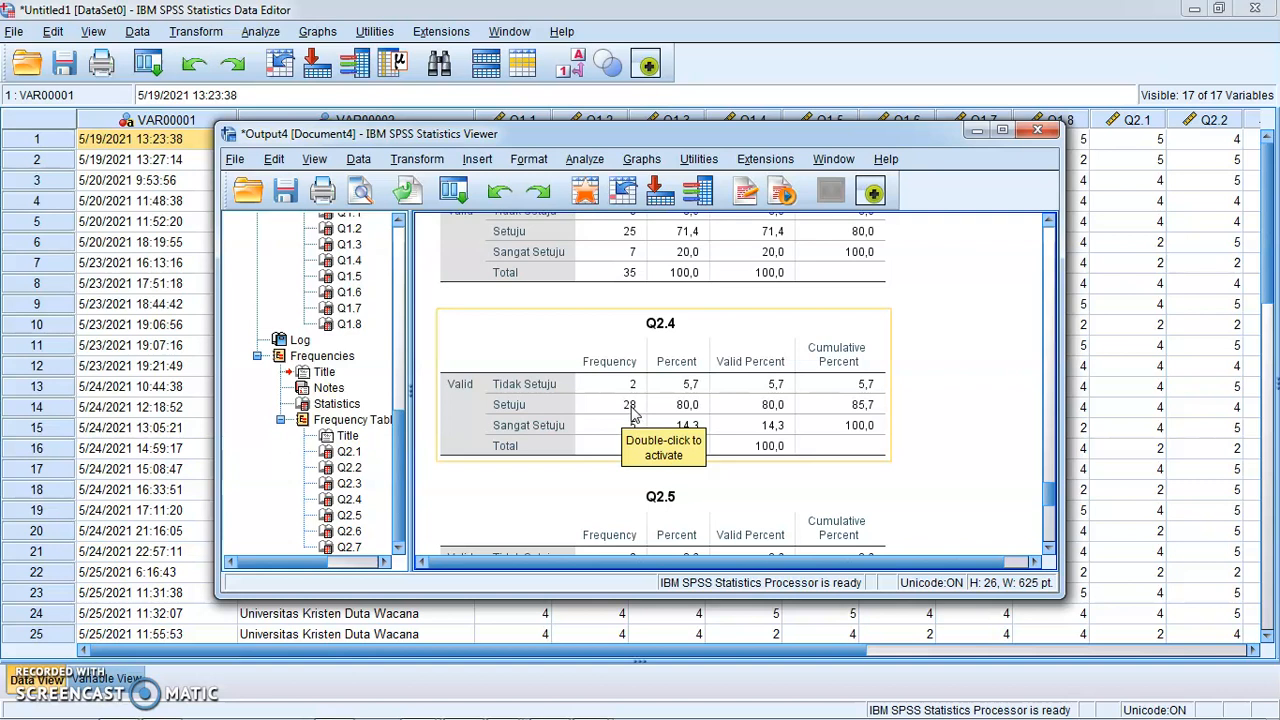
pyautogui.scroll(-2, 632, 413)
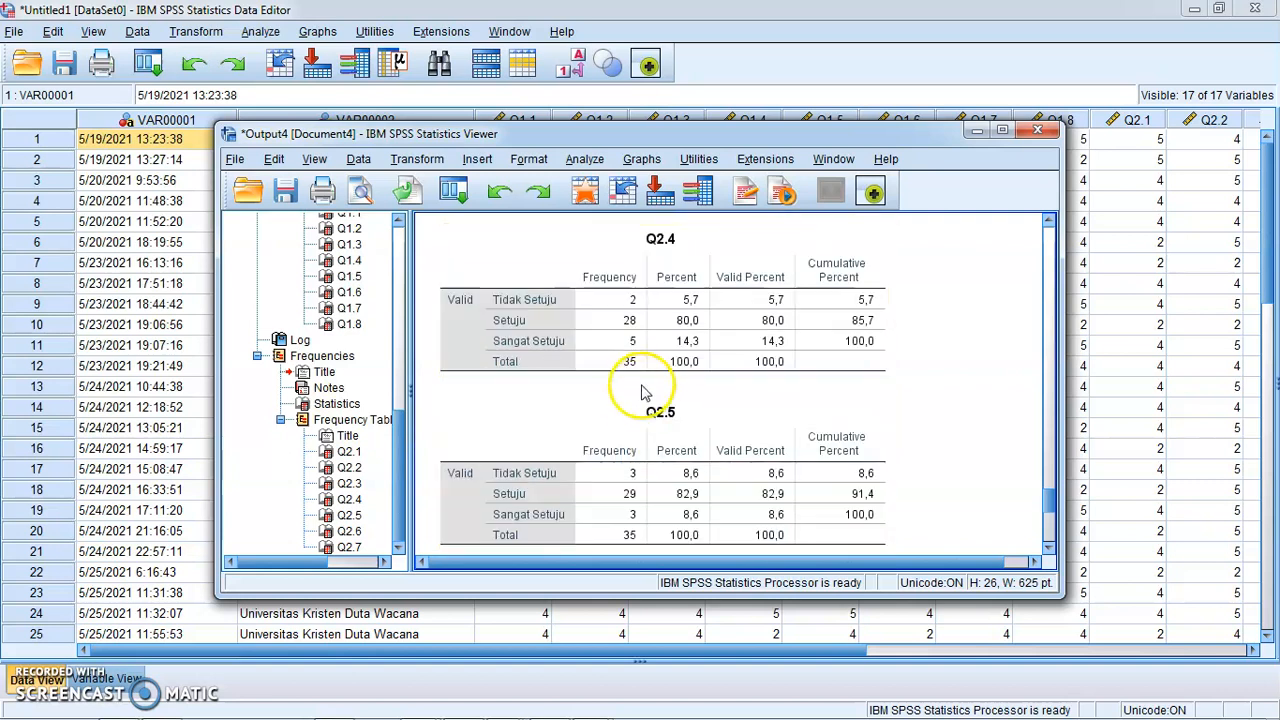
pyautogui.scroll(-2, 682, 412)
pyautogui.scroll(-2, 680, 415)
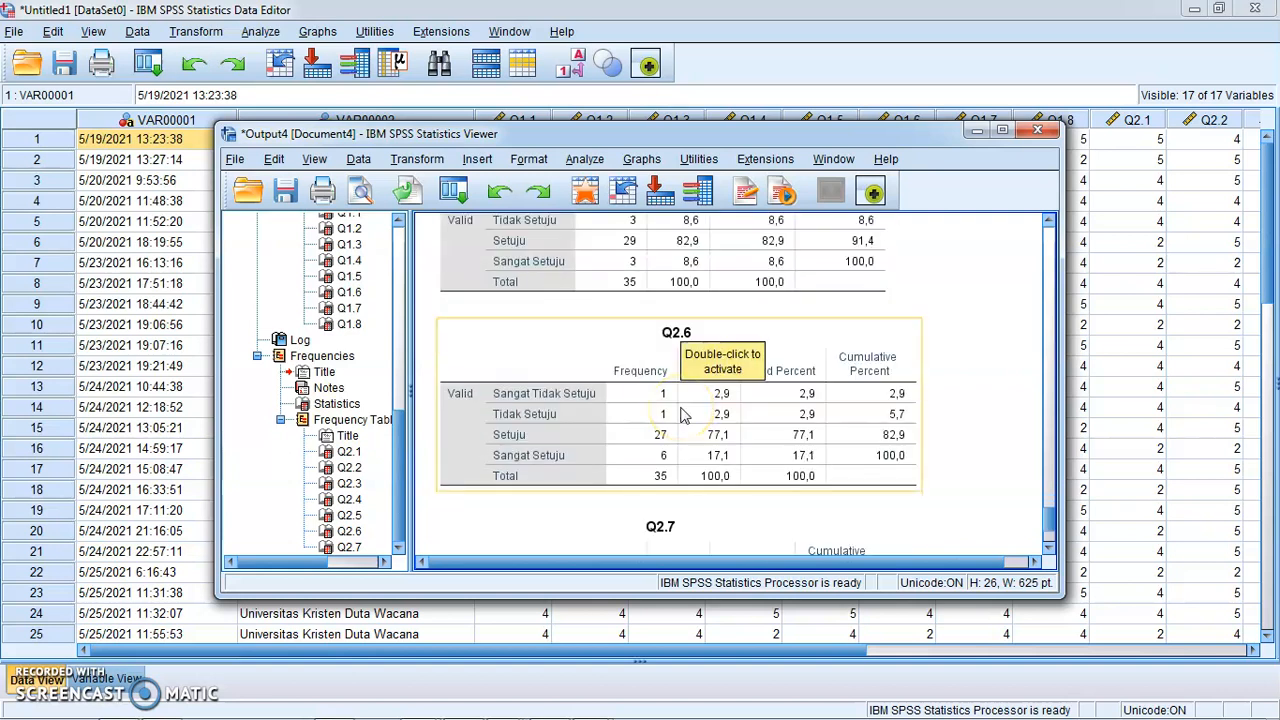
pyautogui.scroll(-1, 690, 440)
pyautogui.scroll(-1, 690, 442)
# Step: Review the frequency output in reverse, from the Q2.7 table back to the Q1.8 and Q1.7 tables
pyautogui.scroll(4, 692, 441)
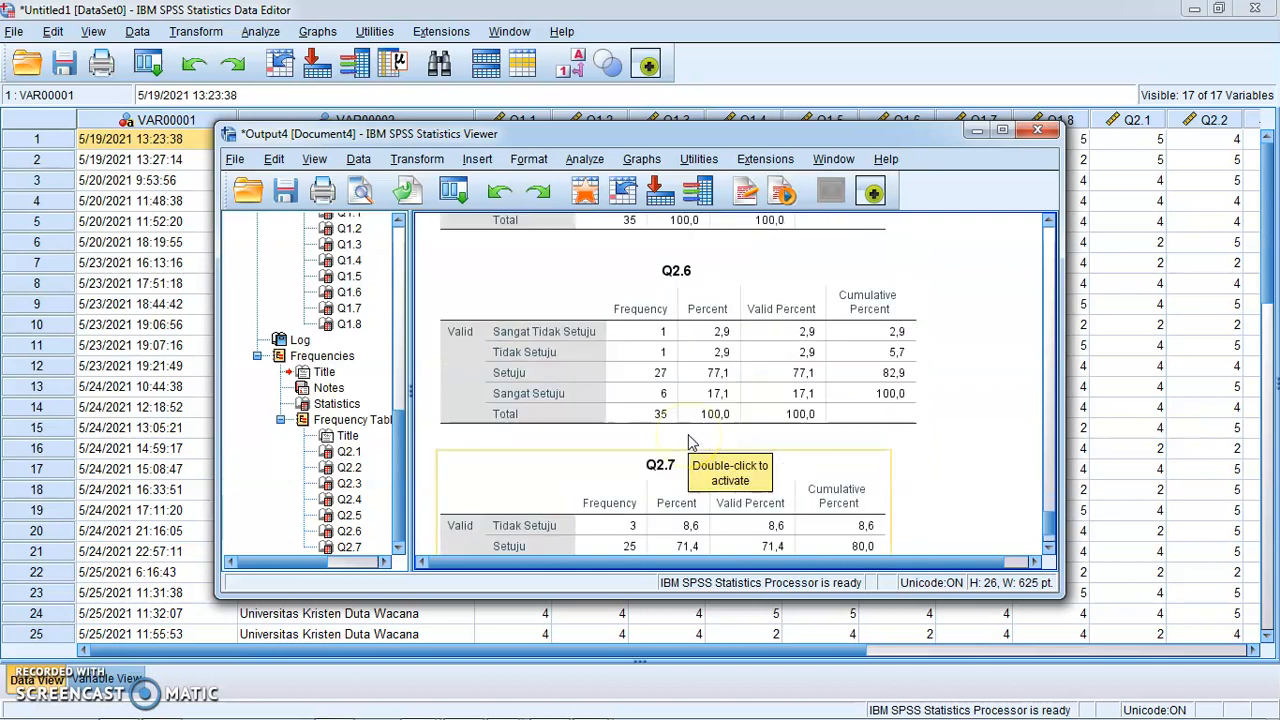
pyautogui.scroll(5, 697, 440)
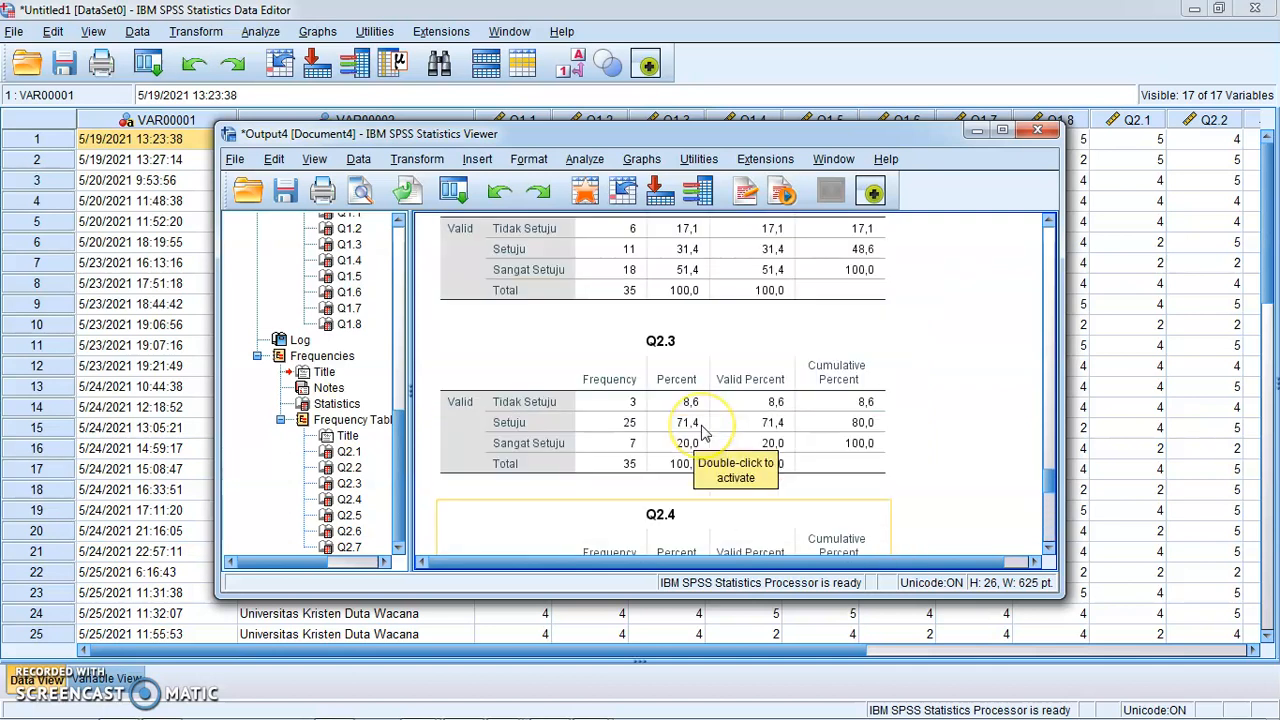
pyautogui.scroll(7, 703, 432)
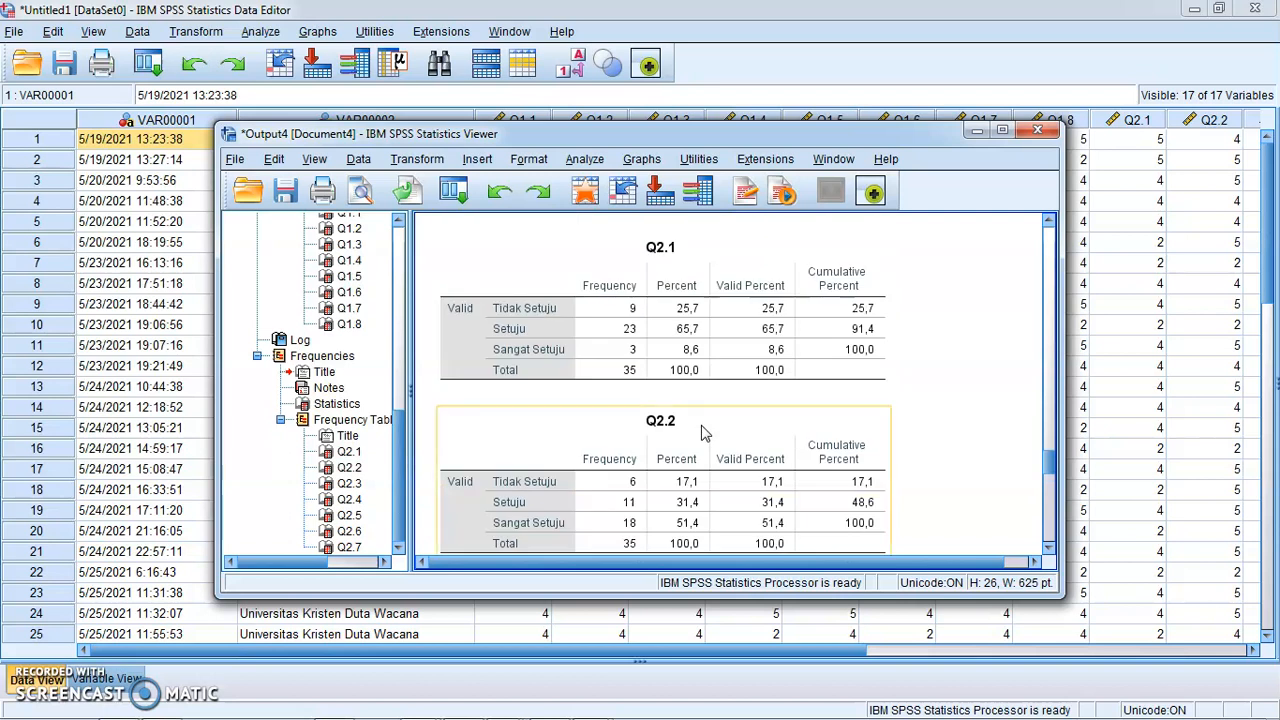
pyautogui.scroll(1, 703, 432)
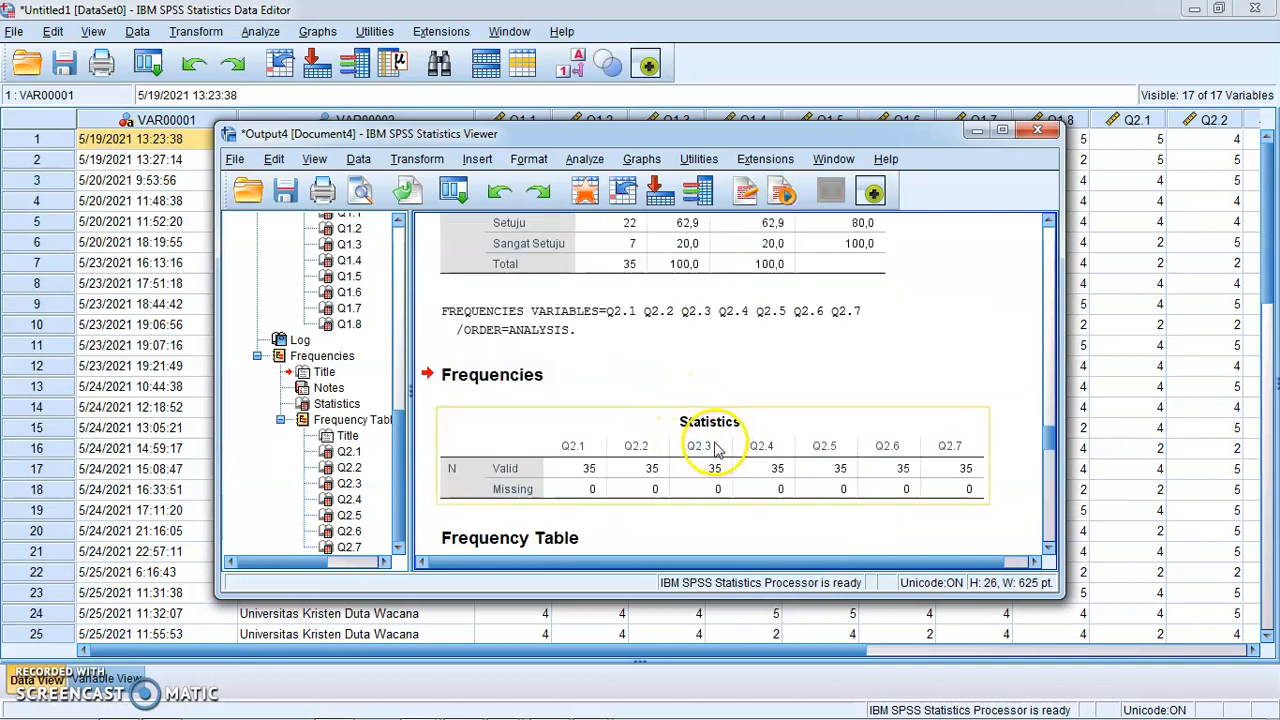
pyautogui.scroll(2, 632, 380)
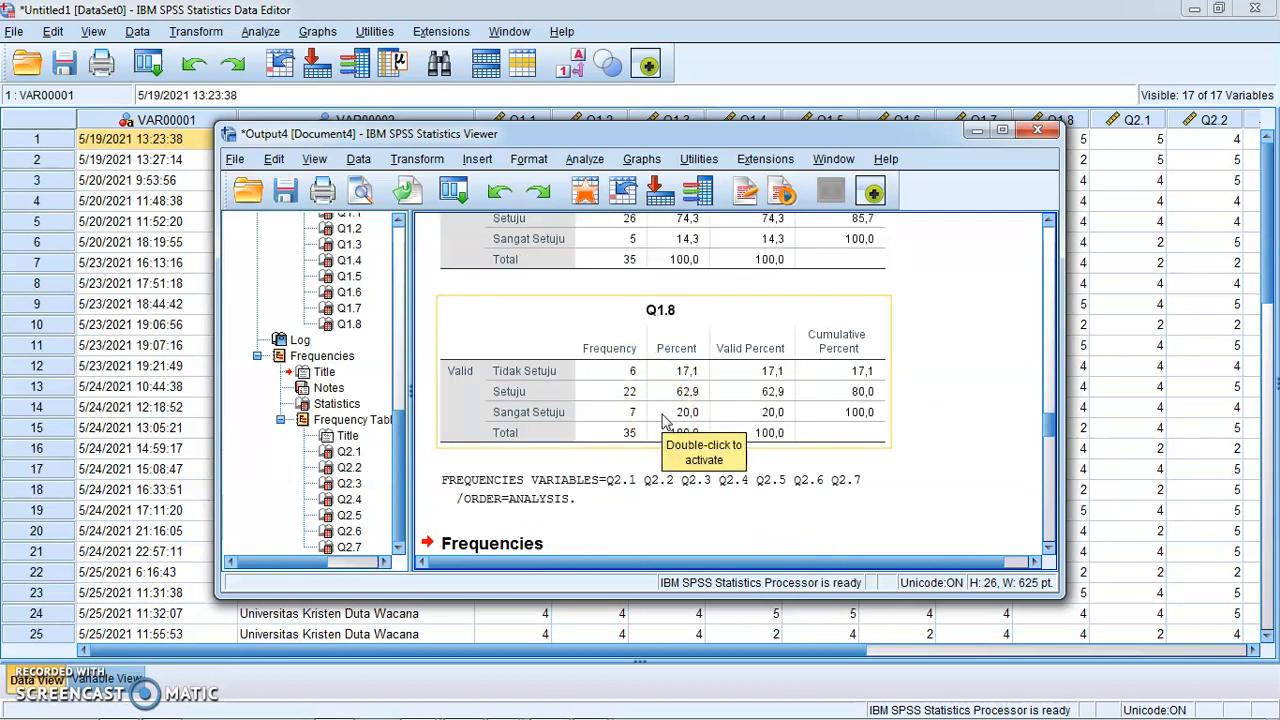
pyautogui.scroll(1, 665, 420)
pyautogui.scroll(1, 666, 422)
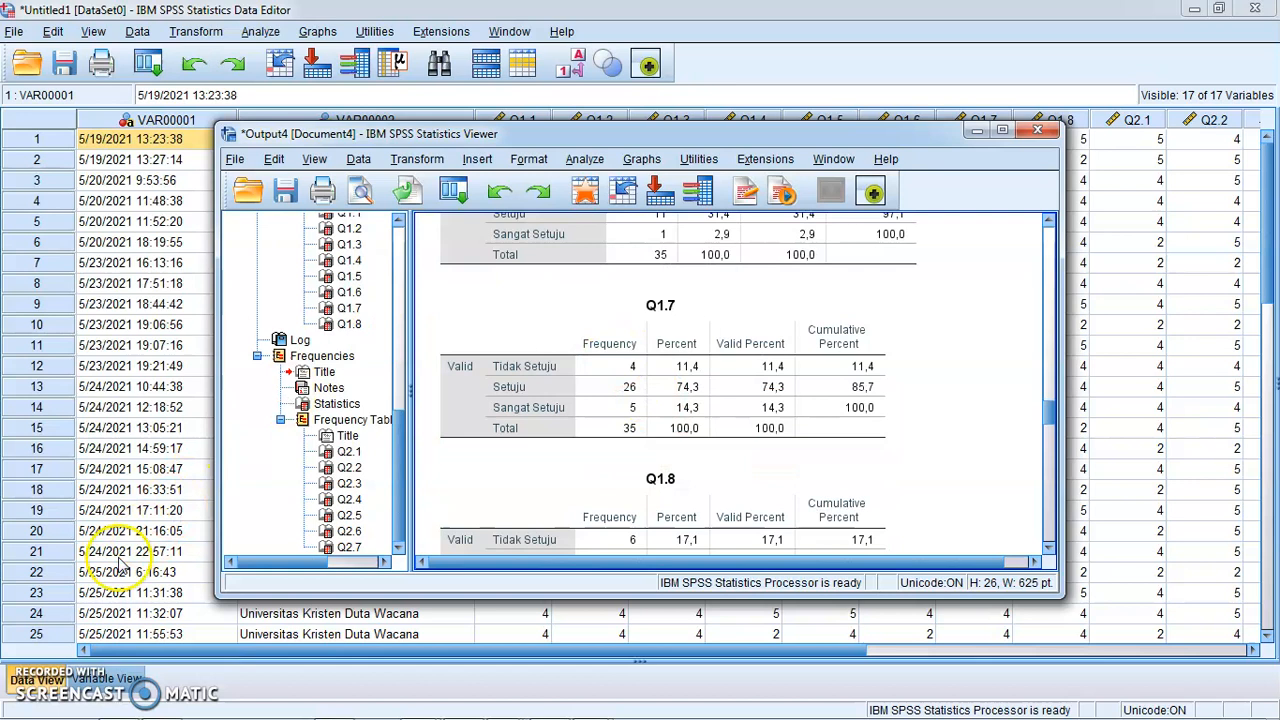
# Step: Return to the questionnaire data set and open the Compute Variable dialog
pyautogui.click(30, 680)
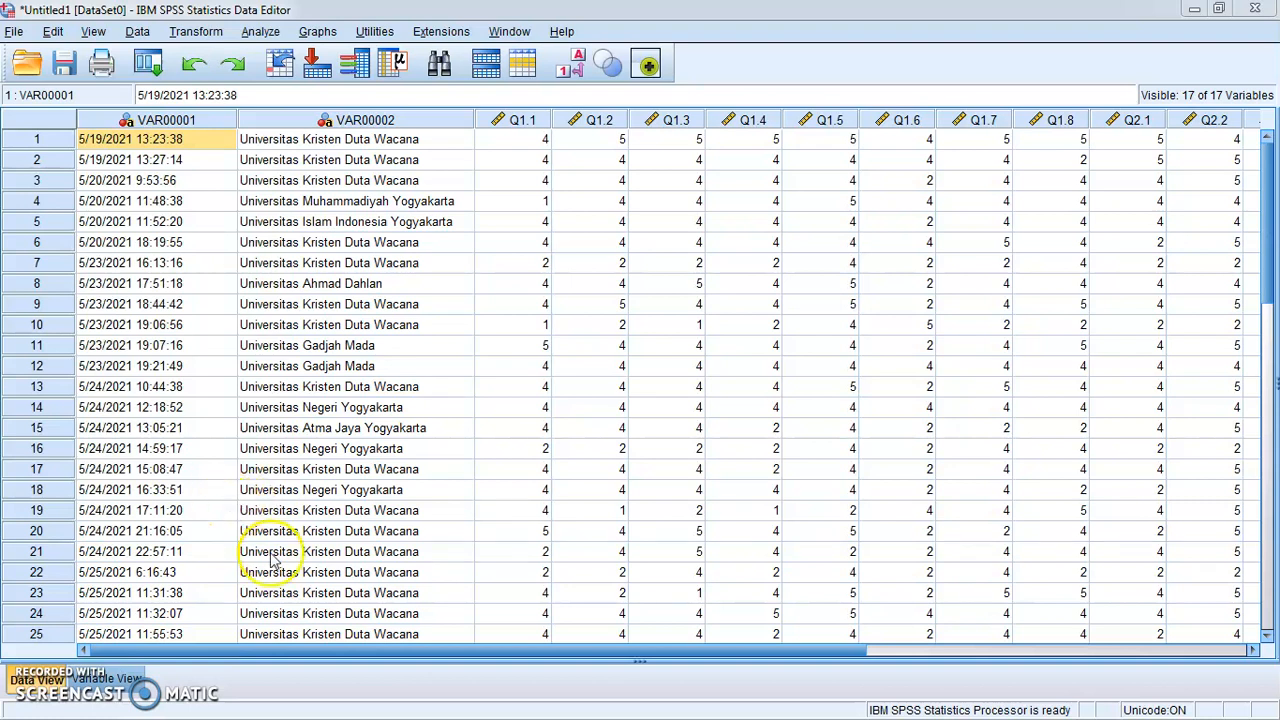
pyautogui.moveTo(329, 654); pyautogui.dragTo(497, 660)
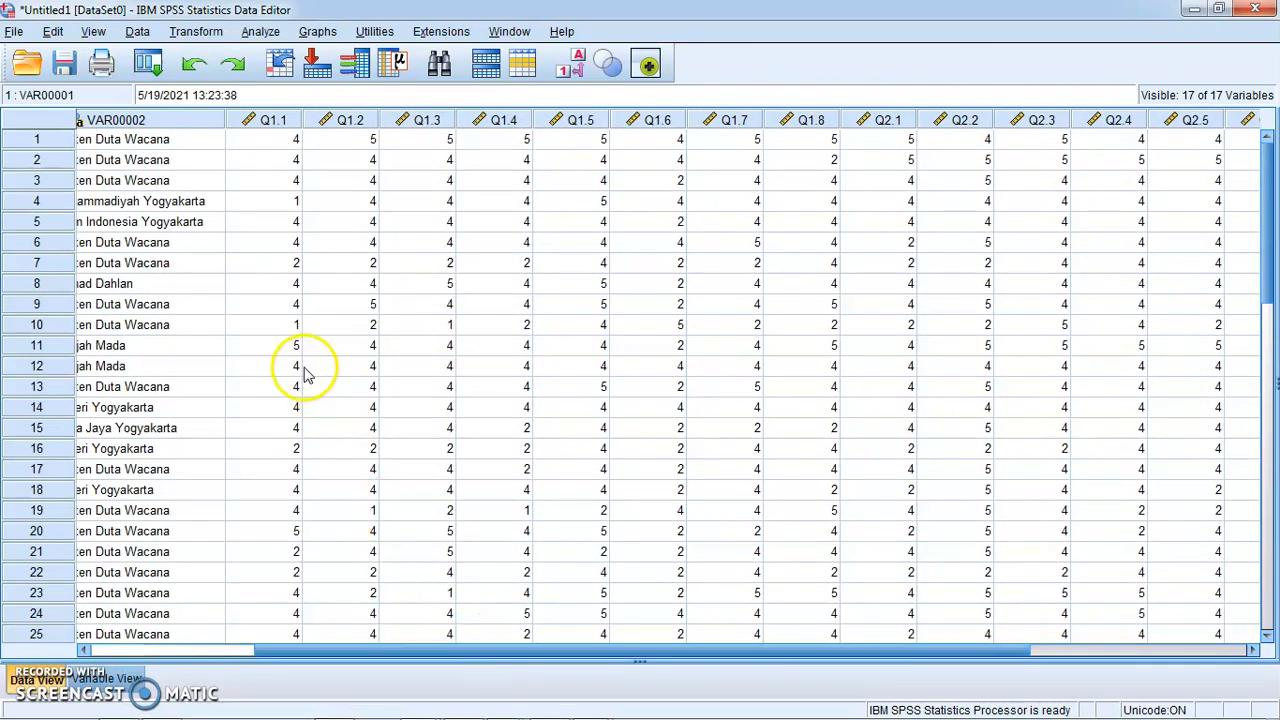
pyautogui.click(482, 651)
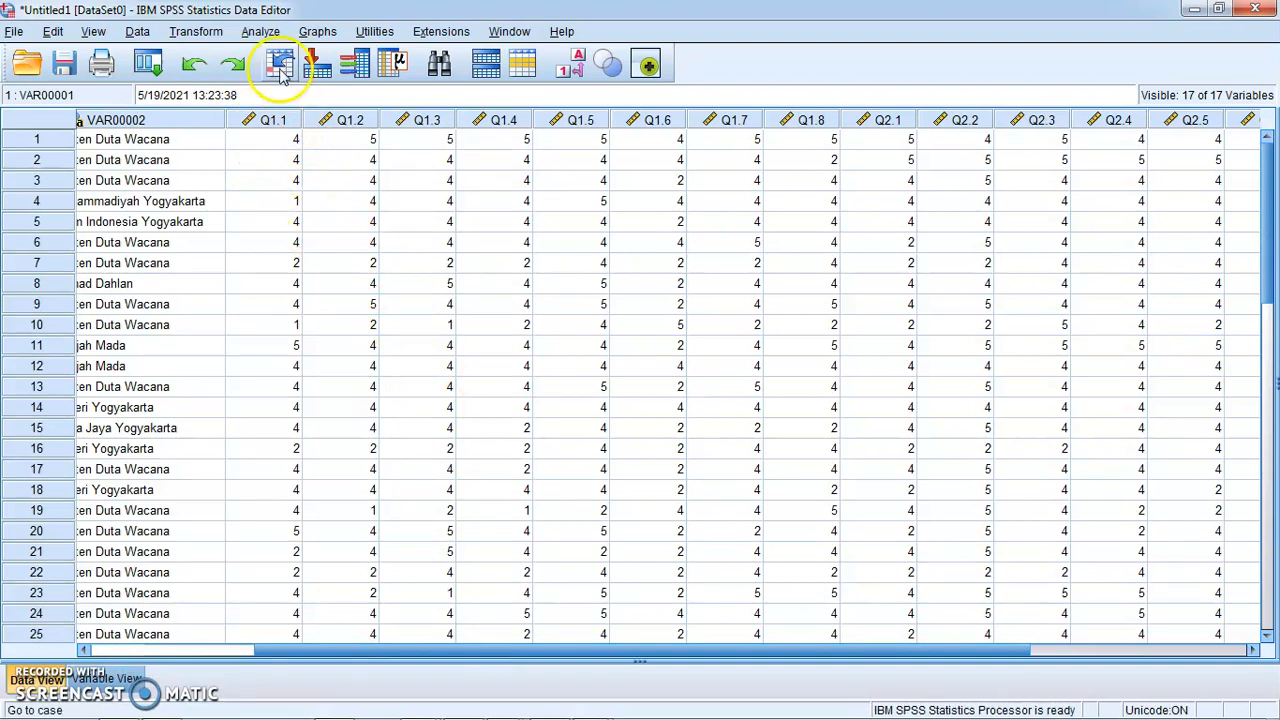
pyautogui.click(219, 39)
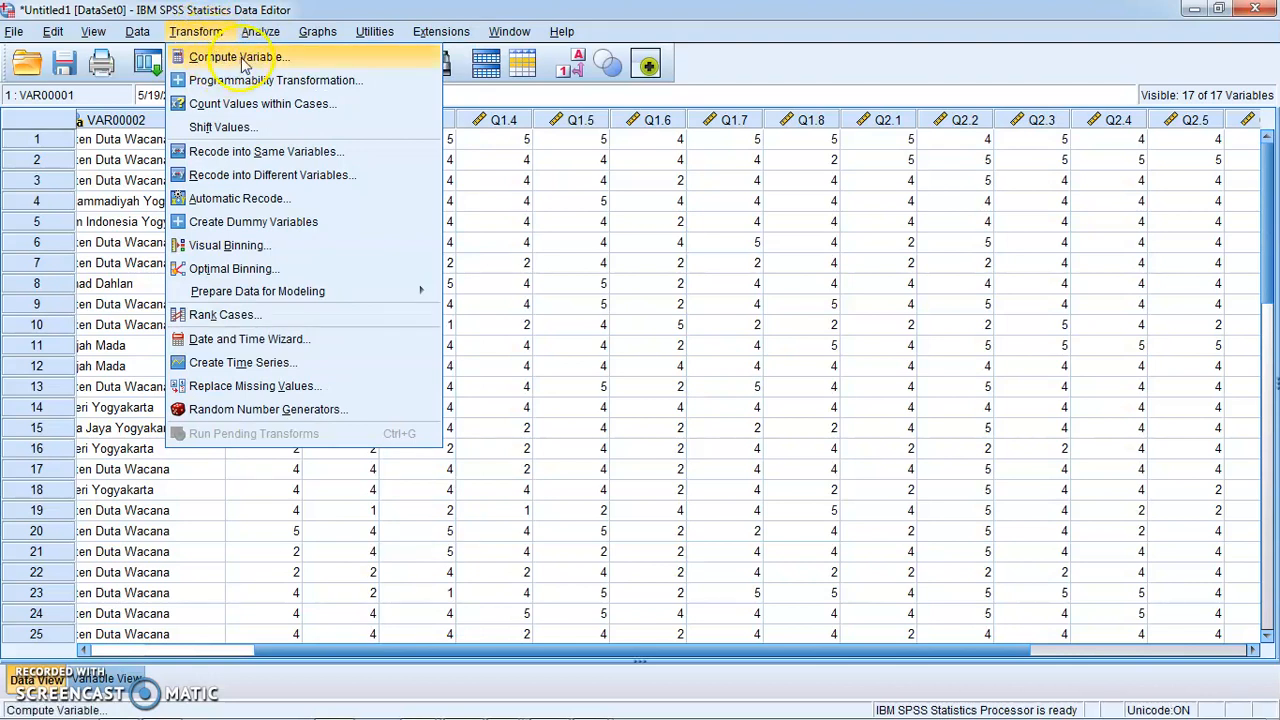
pyautogui.click(284, 62)
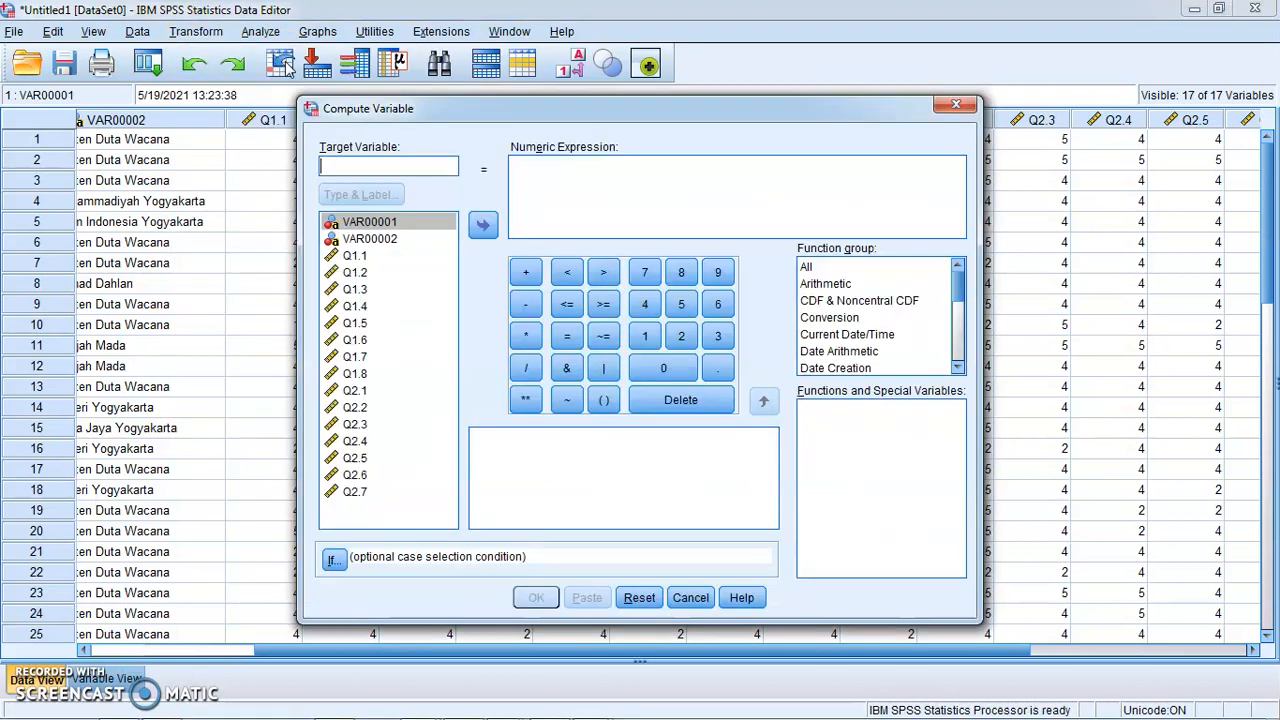
# Step: Begin the numeric expression as the sum Q1.1 + Q1.2 + Q1.3, ending with a plus sign for another term
pyautogui.click(349, 257)
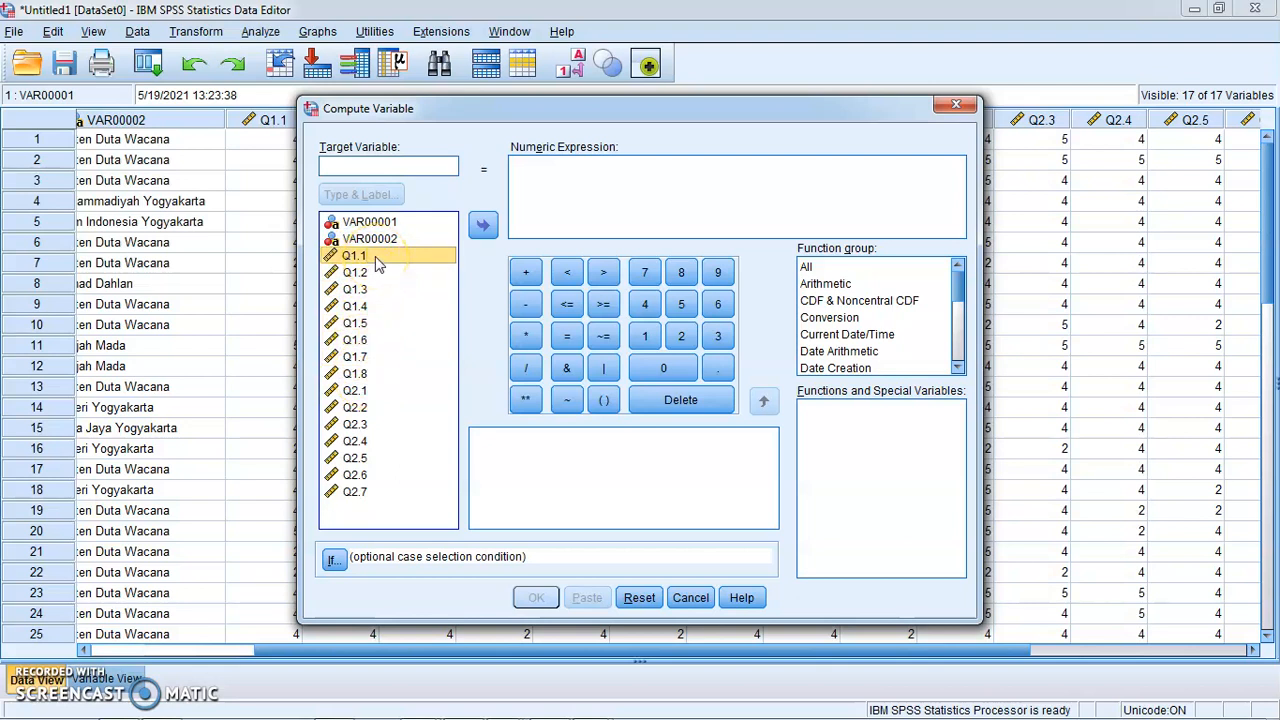
pyautogui.click(483, 228)
pyautogui.click(525, 272)
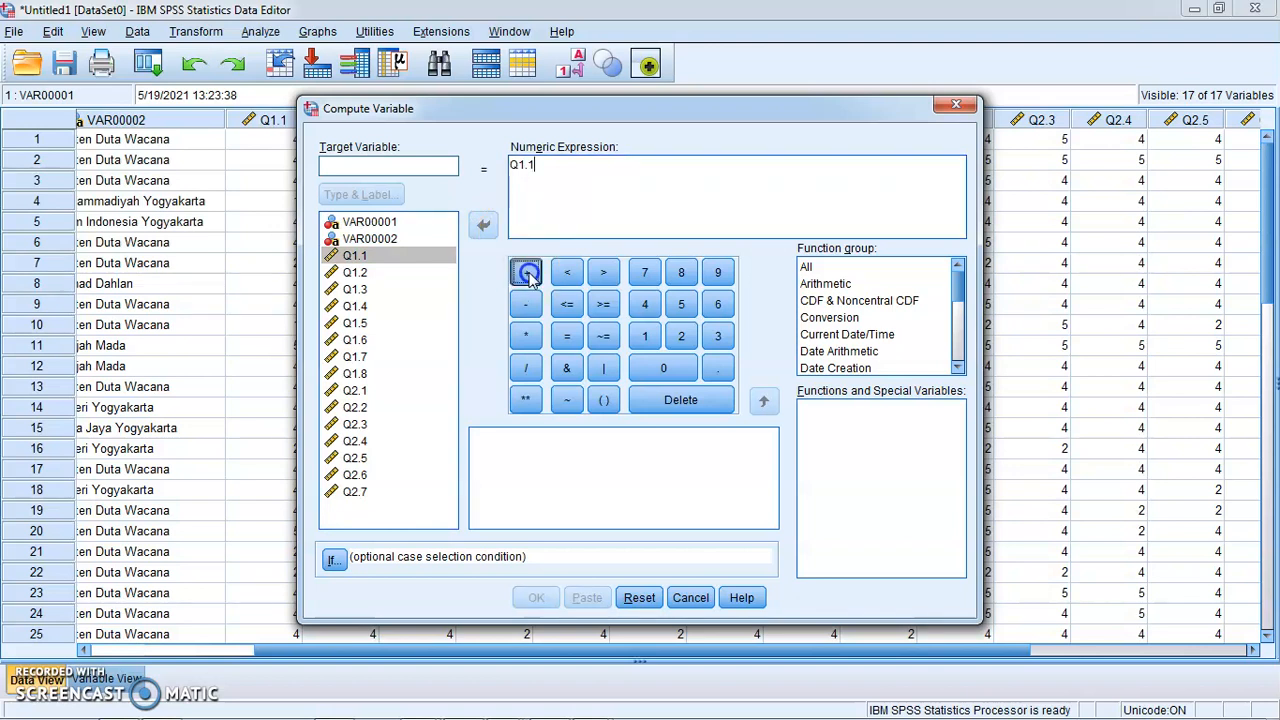
pyautogui.click(355, 273)
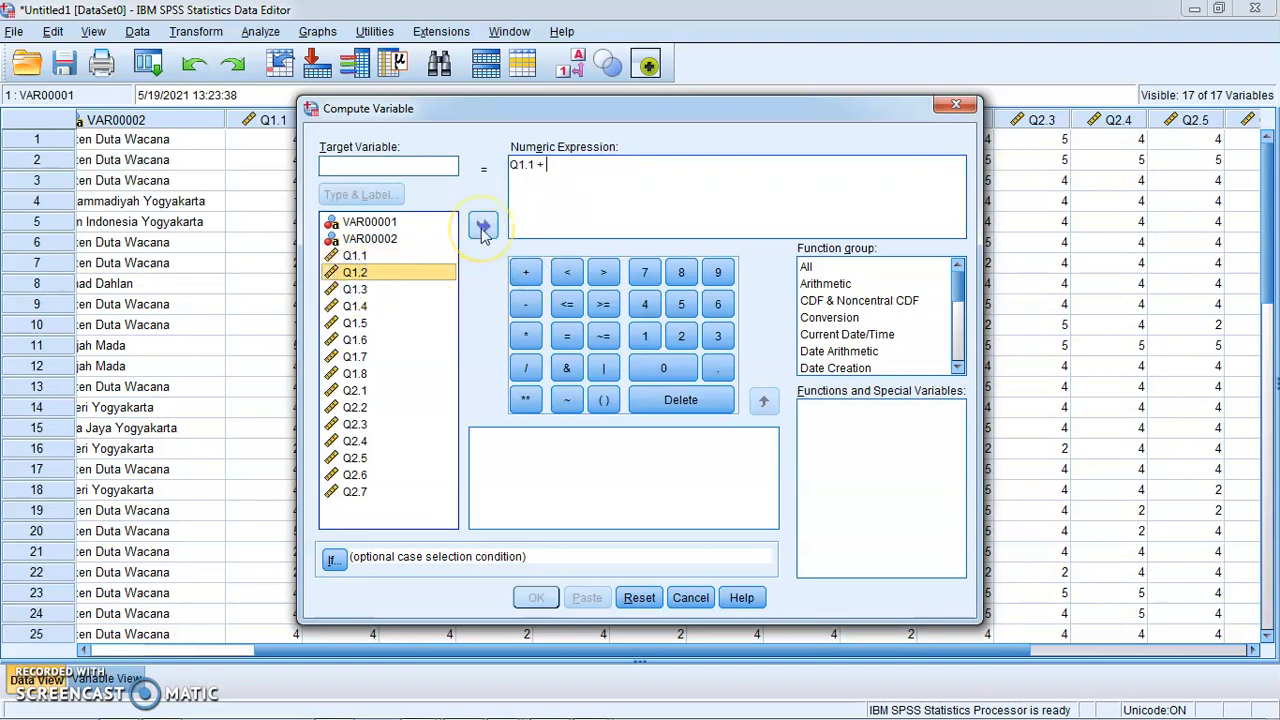
pyautogui.click(483, 228)
pyautogui.click(525, 273)
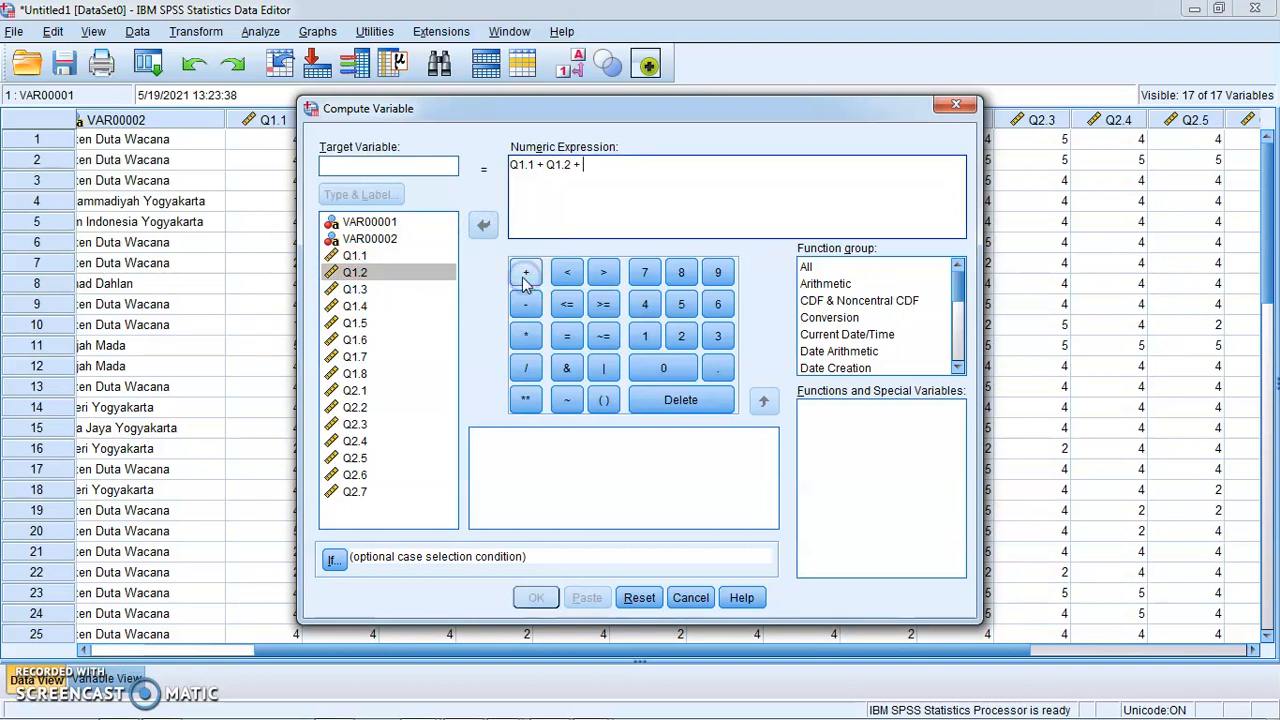
pyautogui.click(390, 289)
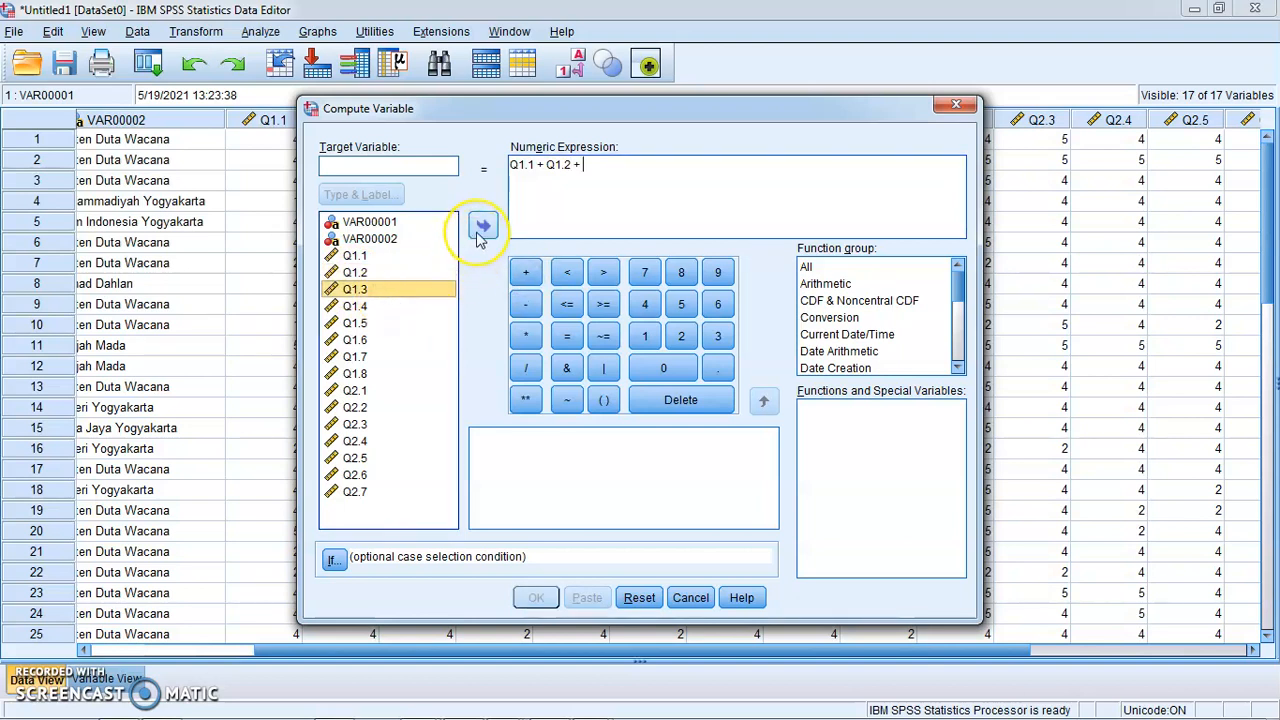
pyautogui.click(480, 230)
pyautogui.click(525, 272)
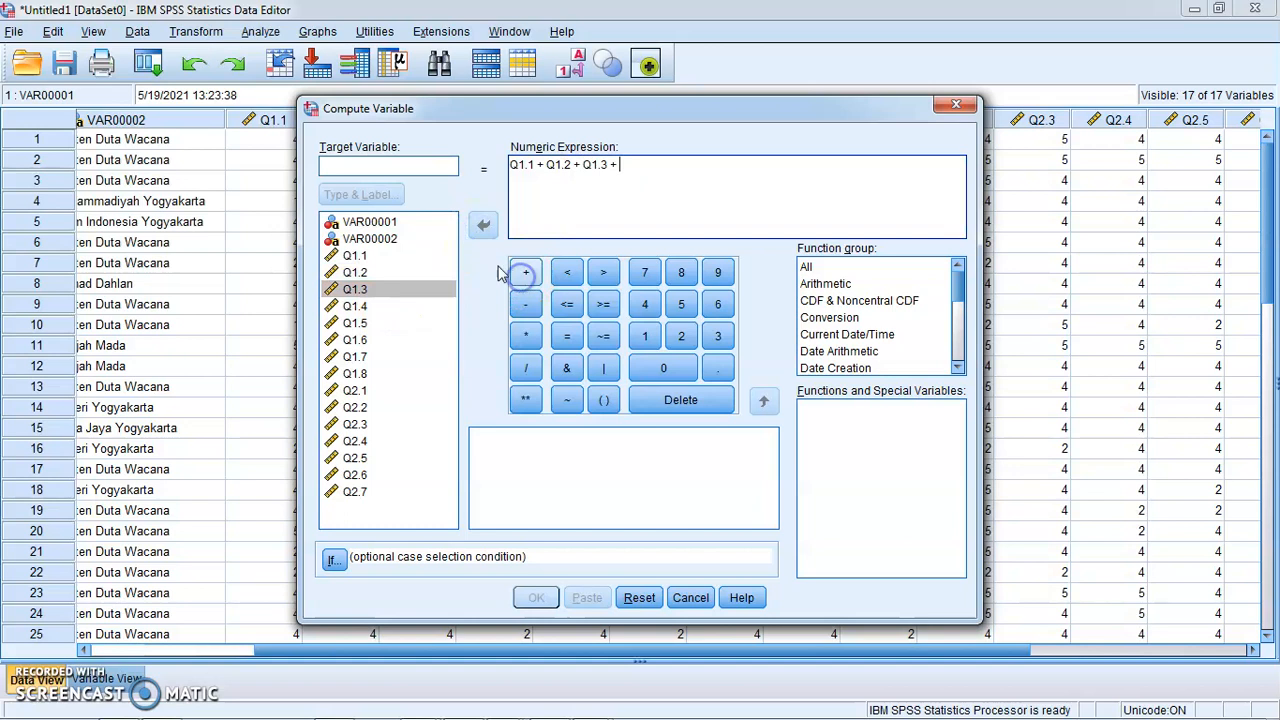
# Step: Extend the numeric expression by adding Q1.4, Q1.5 and Q1.6, joined with plus signs
pyautogui.click(400, 308)
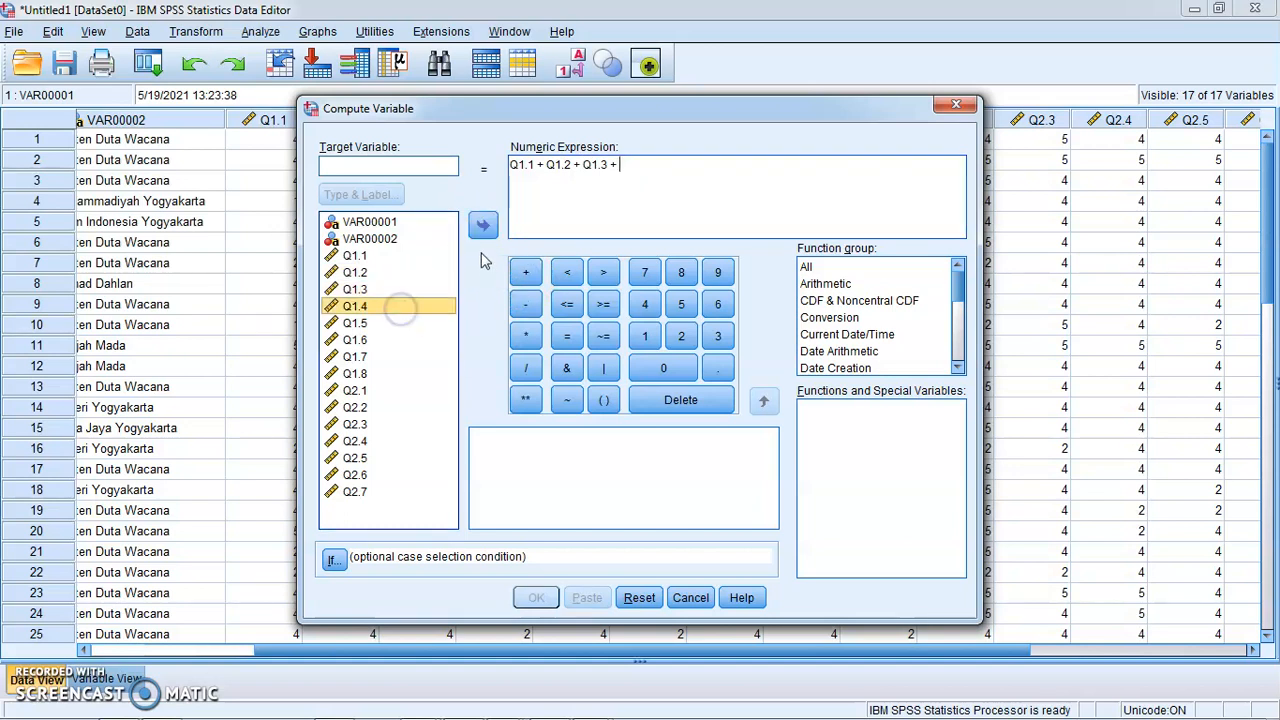
pyautogui.click(483, 225)
pyautogui.click(527, 273)
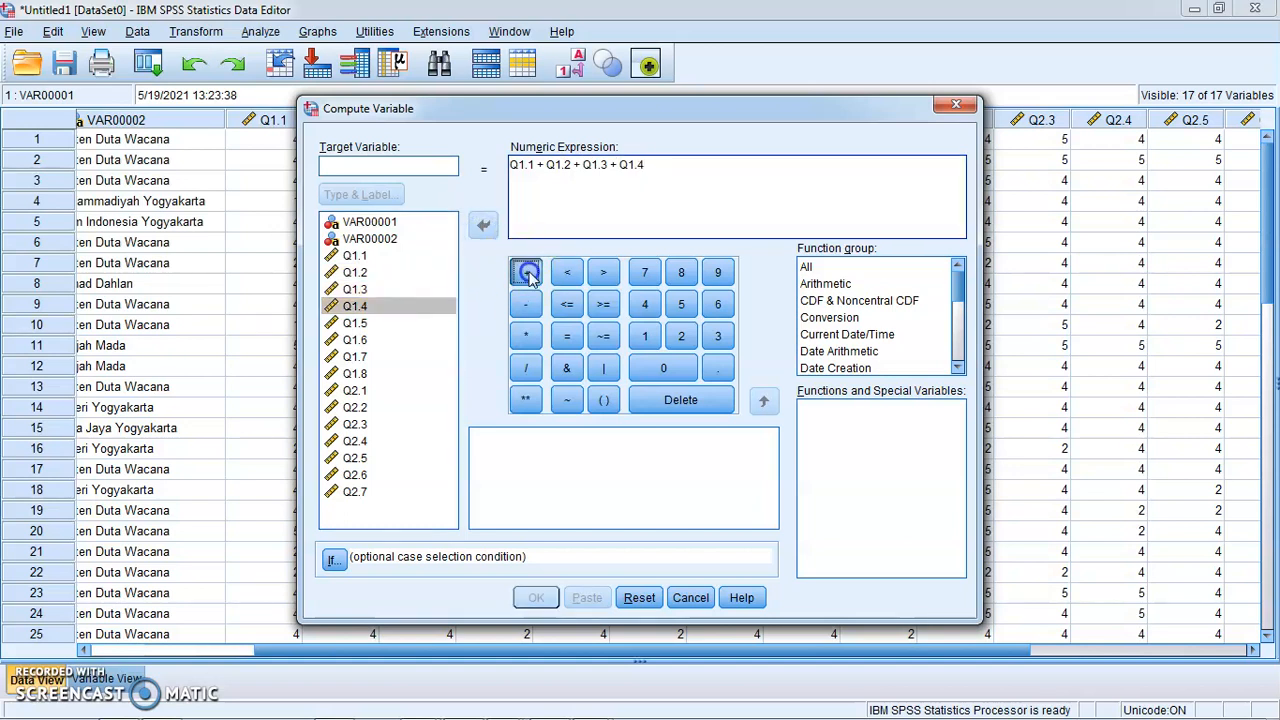
pyautogui.click(386, 324)
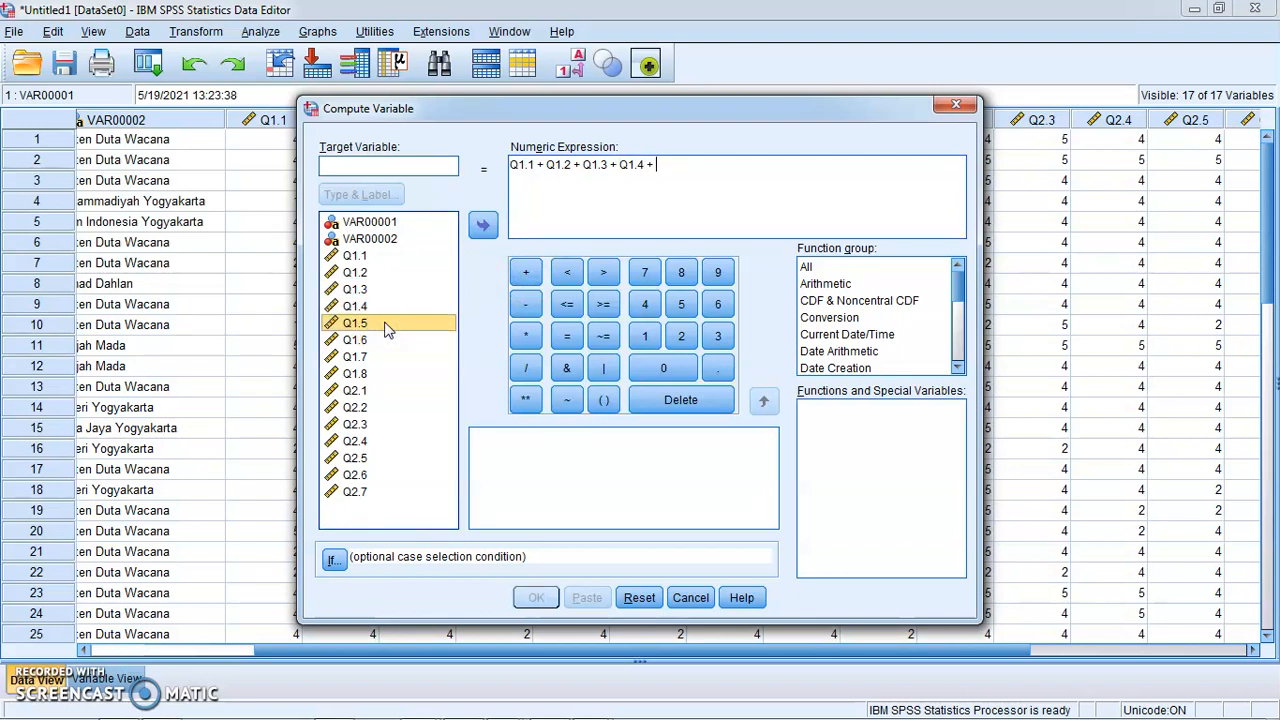
pyautogui.click(483, 225)
pyautogui.click(526, 278)
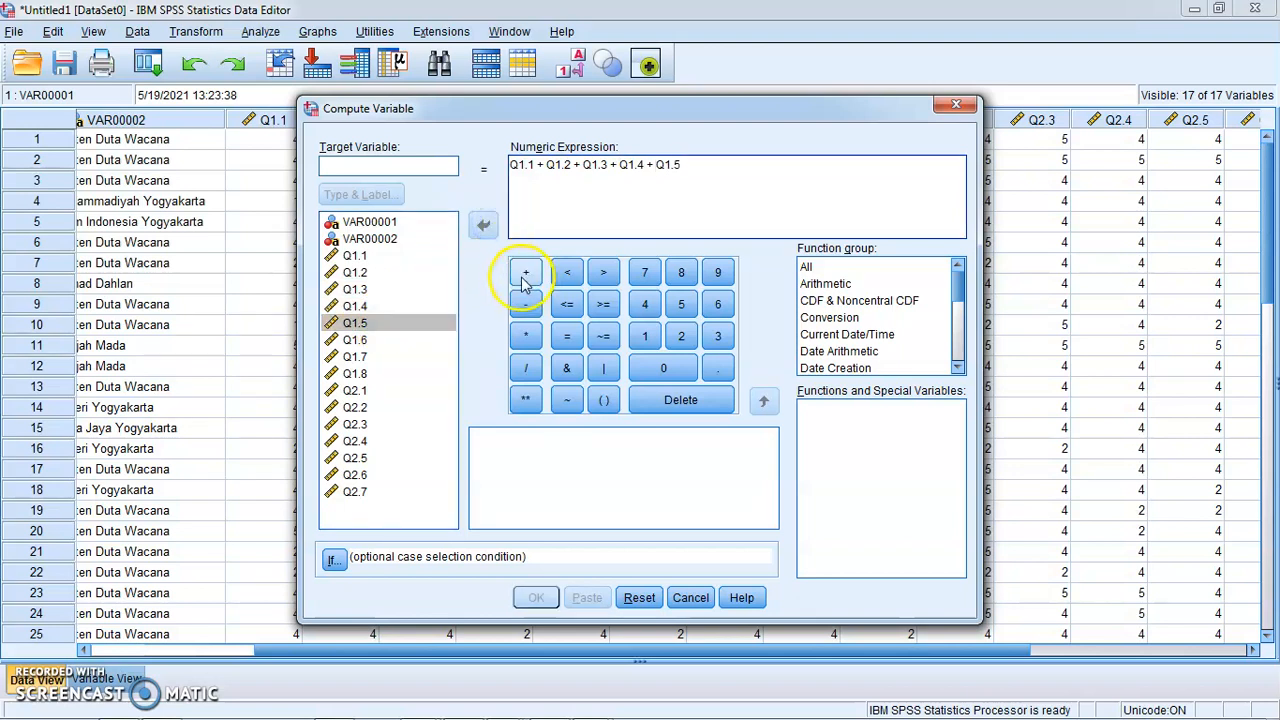
pyautogui.click(526, 276)
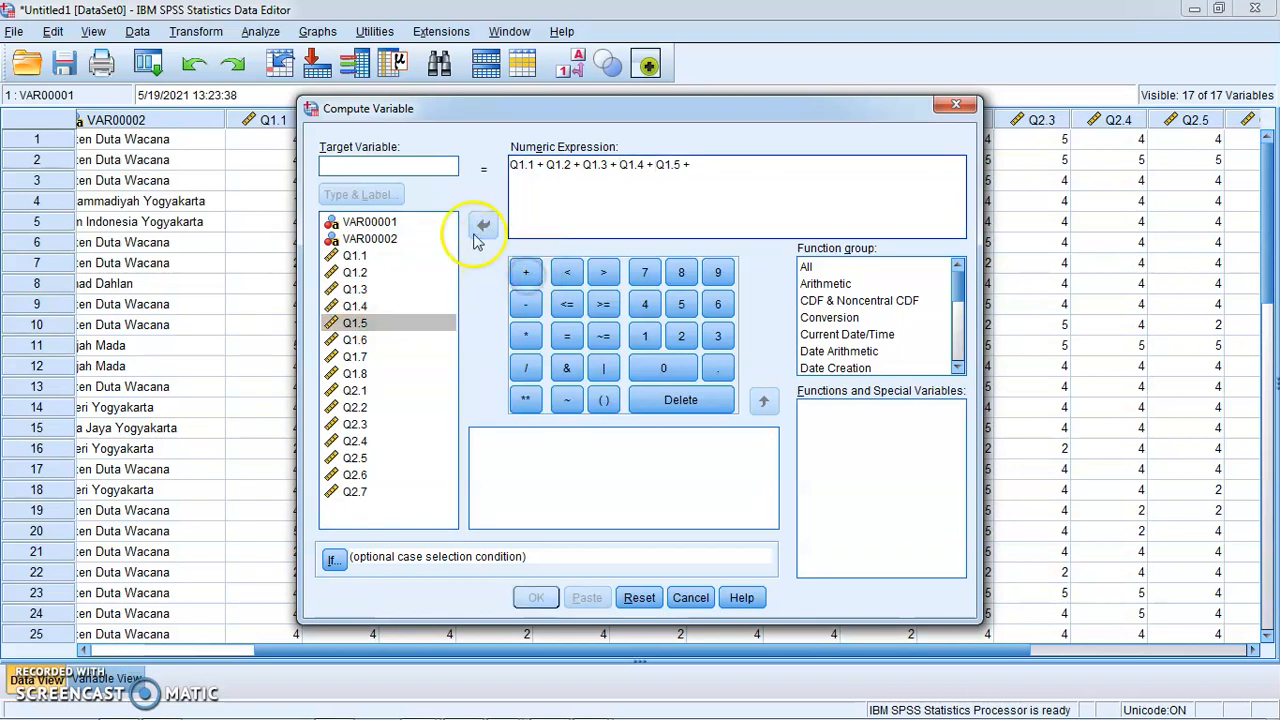
pyautogui.click(386, 340)
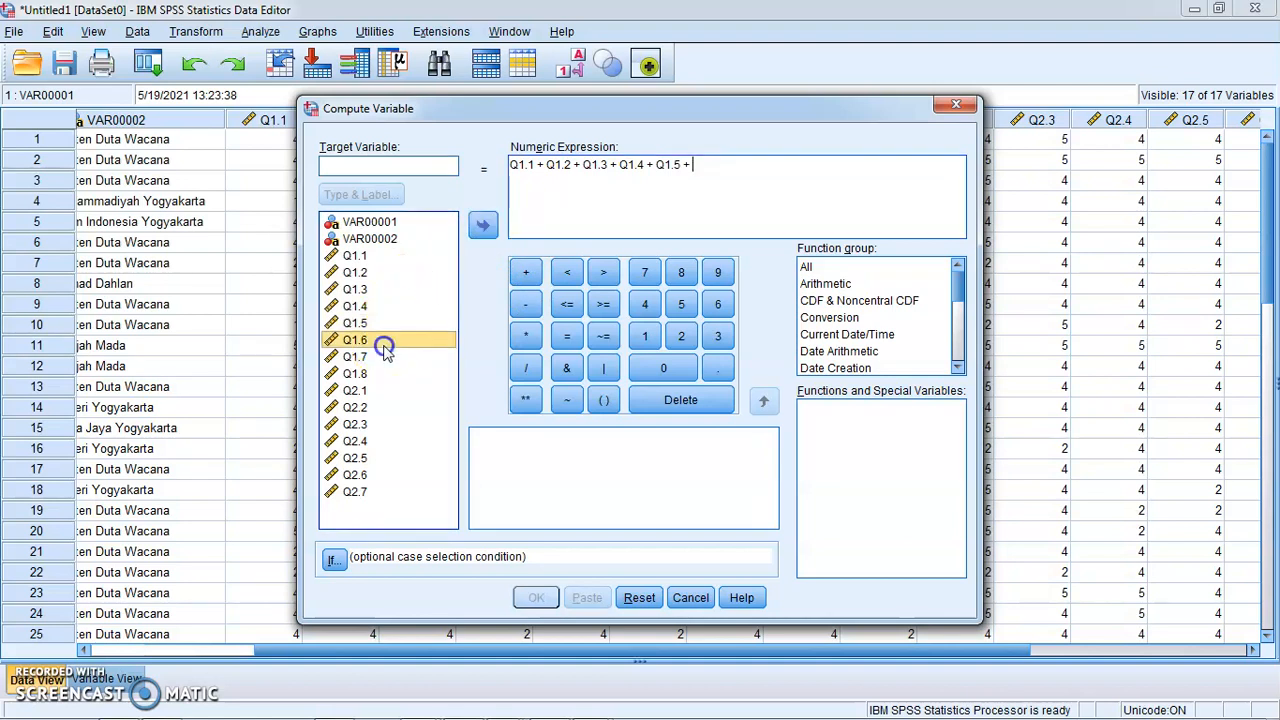
pyautogui.click(484, 228)
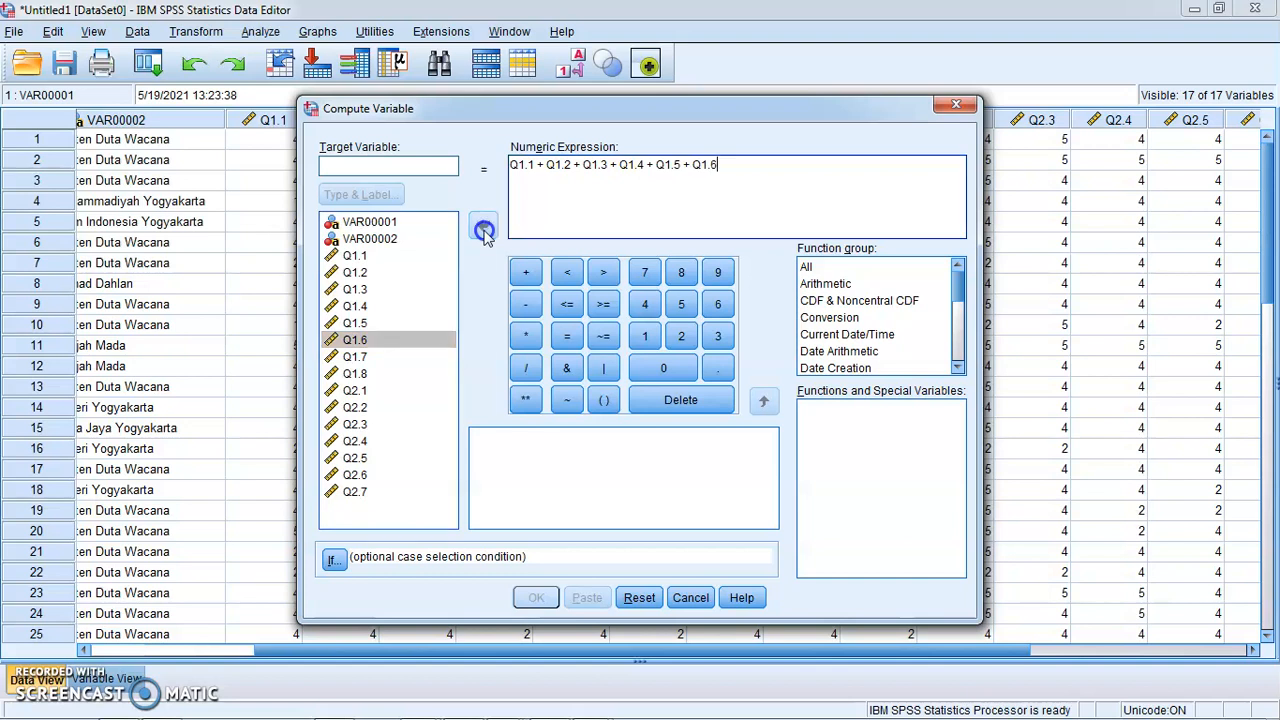
pyautogui.click(415, 356)
pyautogui.click(486, 232)
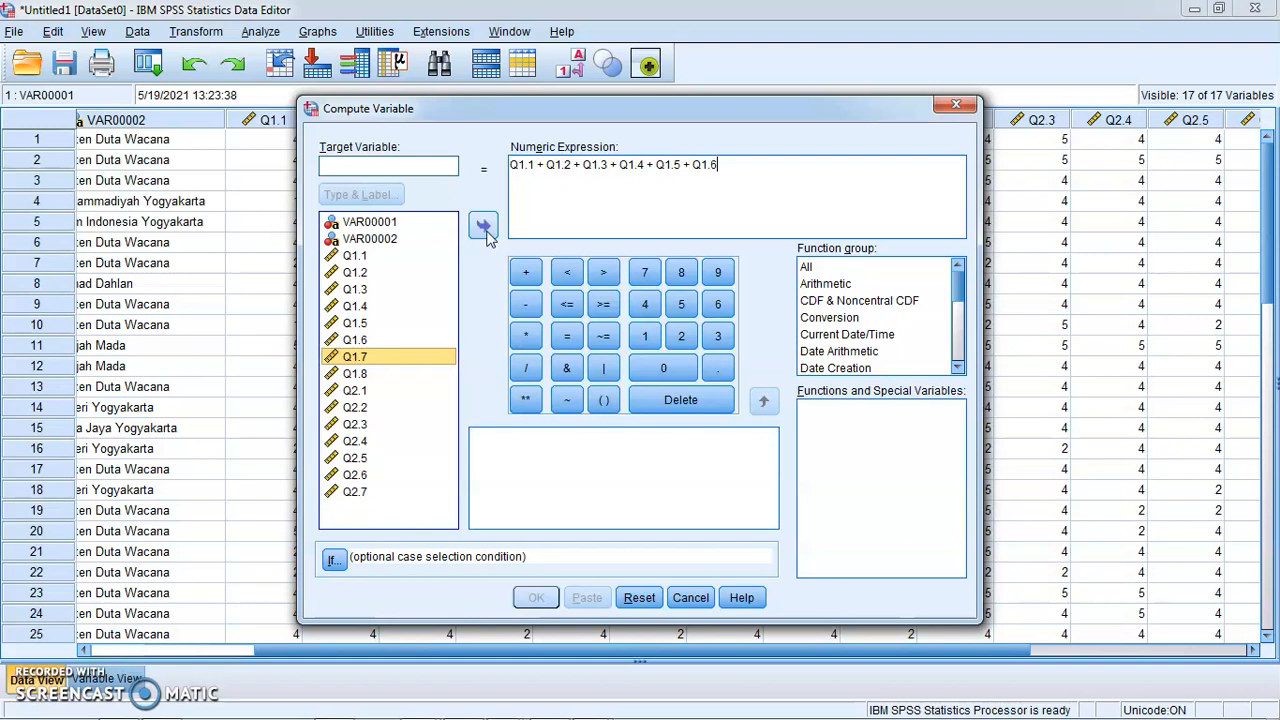
pyautogui.click(486, 230)
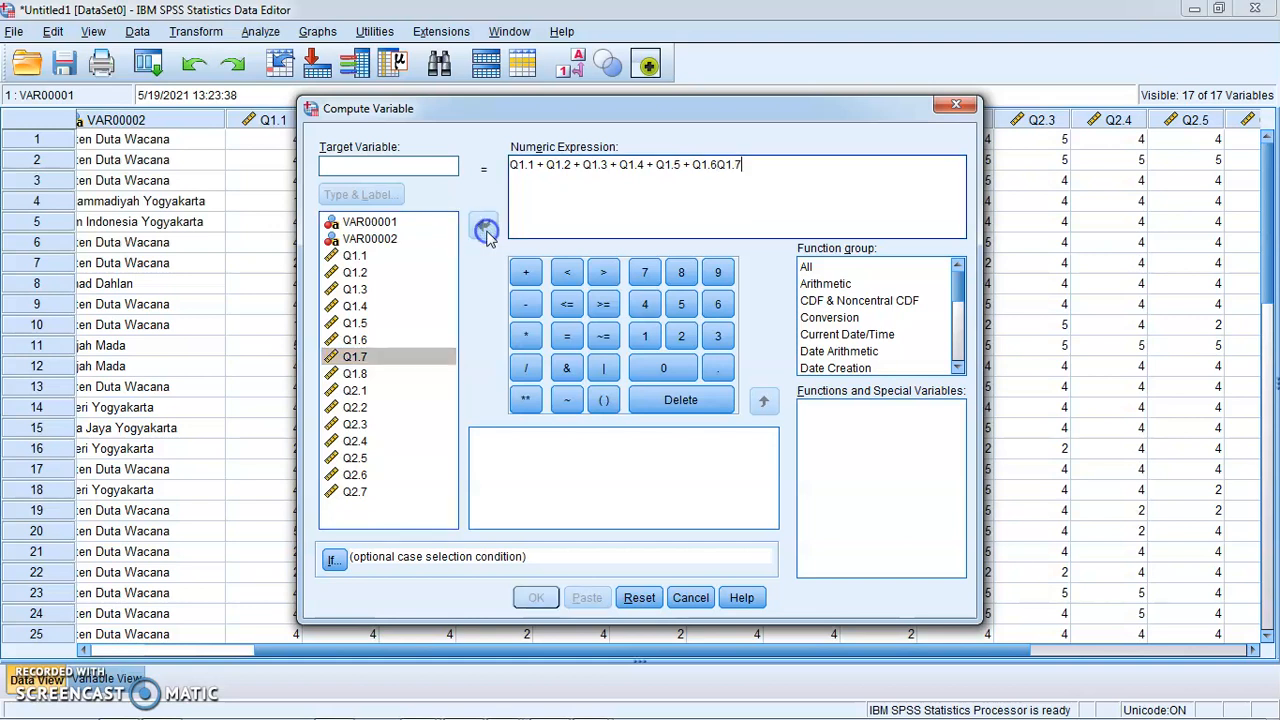
pyautogui.click(728, 216)
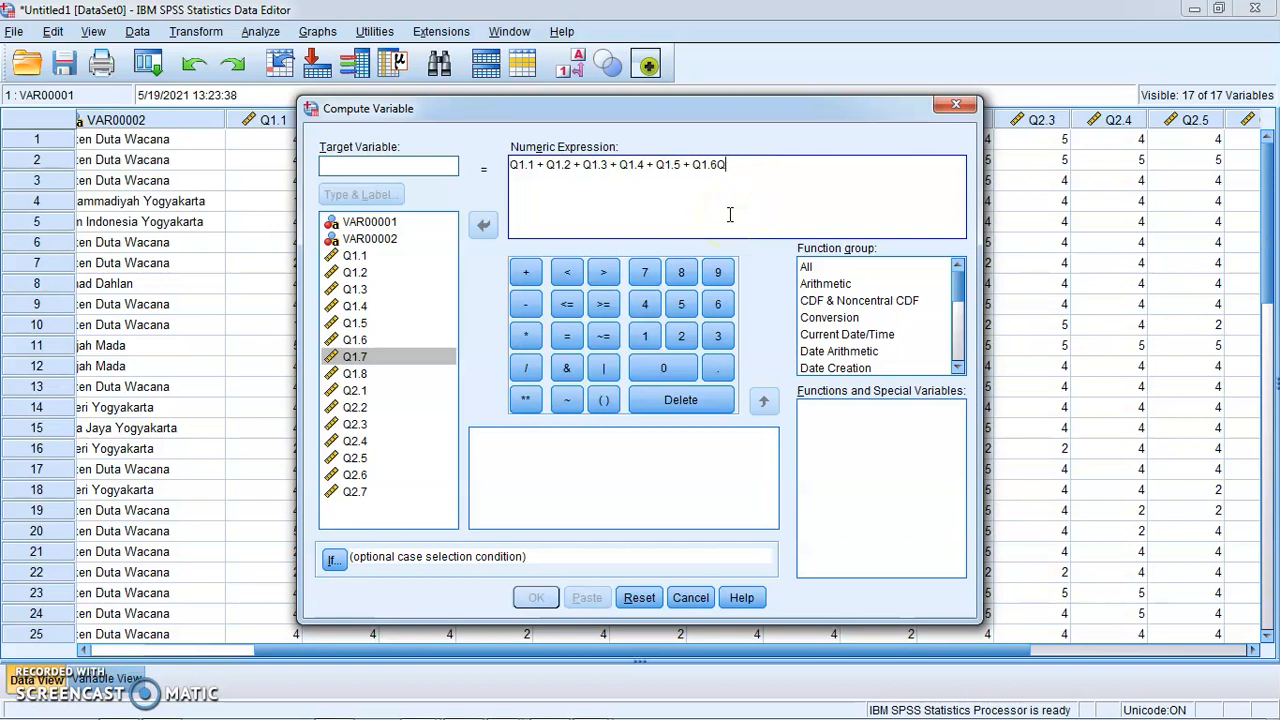
# Step: Complete the numeric expression by adding + Q1.7 + Q1.8 after Q1.6
pyautogui.click(524, 274)
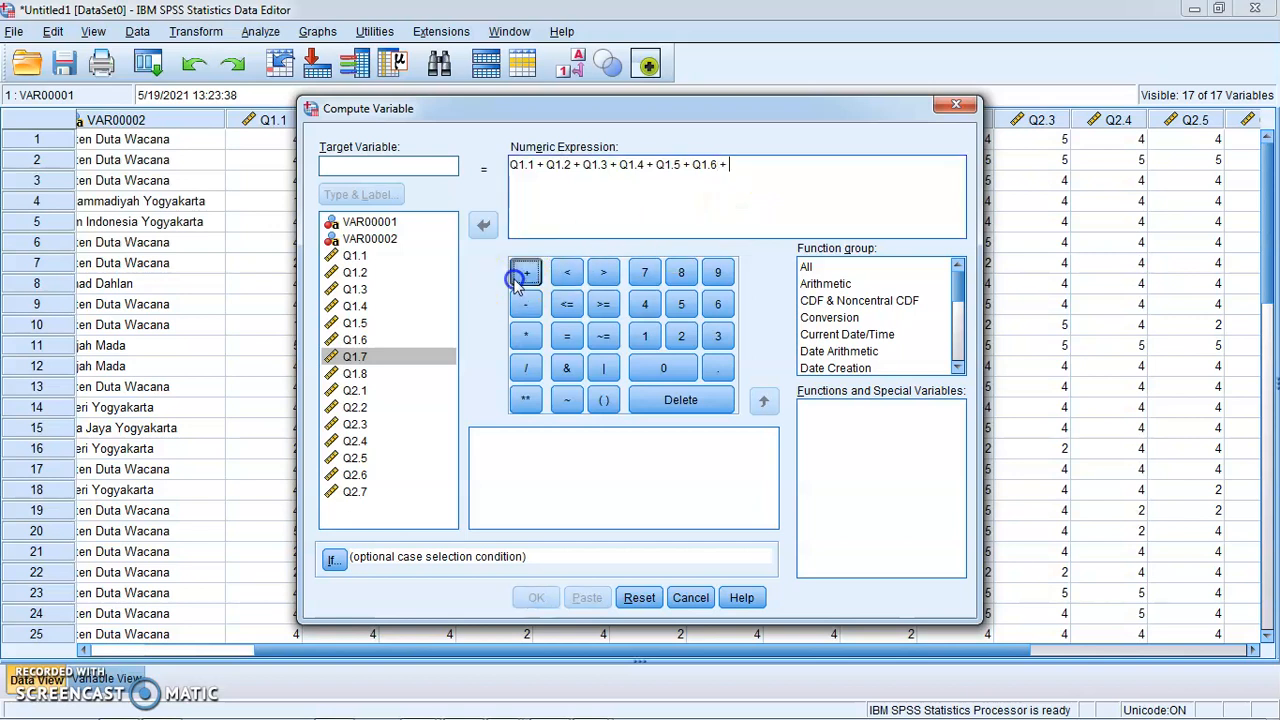
pyautogui.click(400, 356)
pyautogui.click(486, 224)
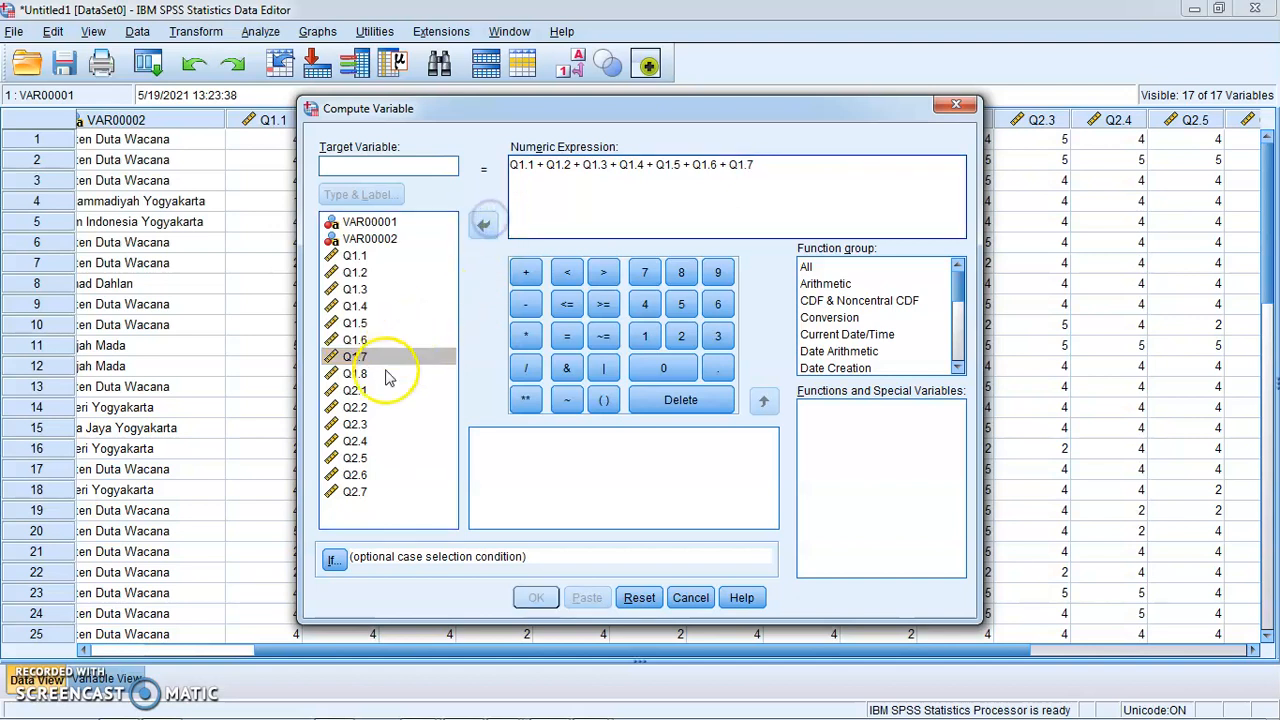
pyautogui.click(526, 276)
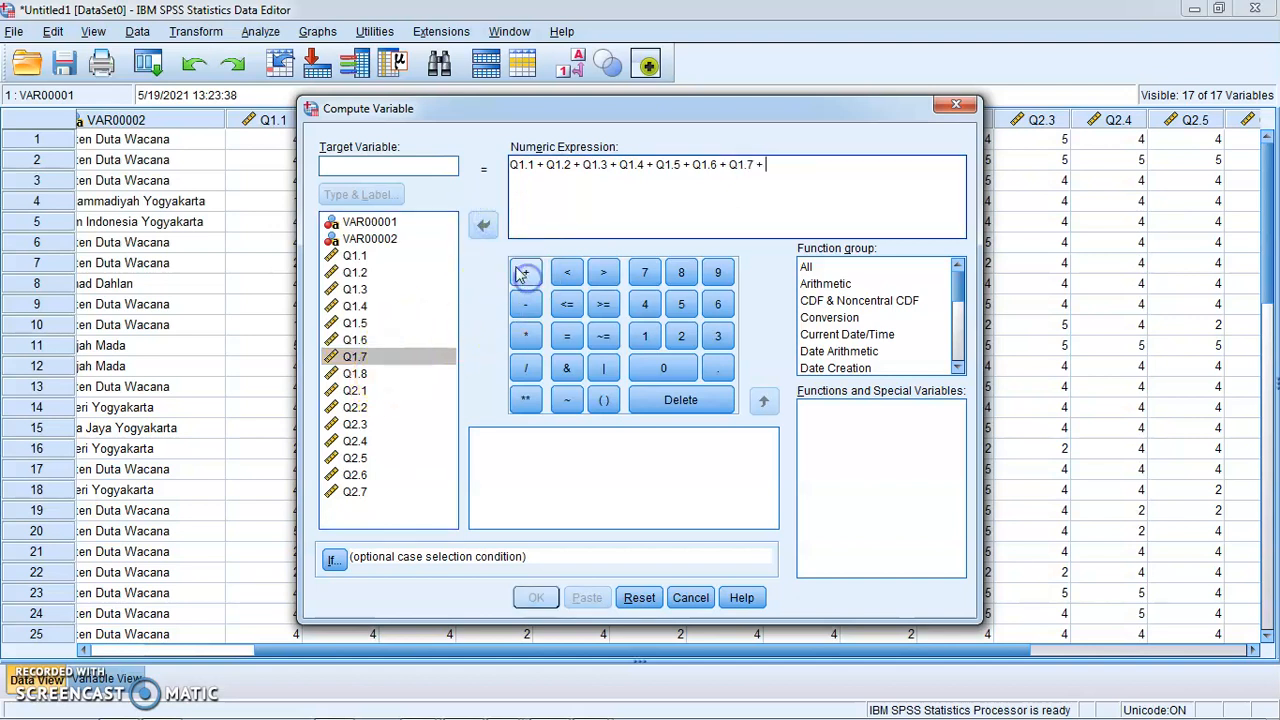
pyautogui.click(388, 372)
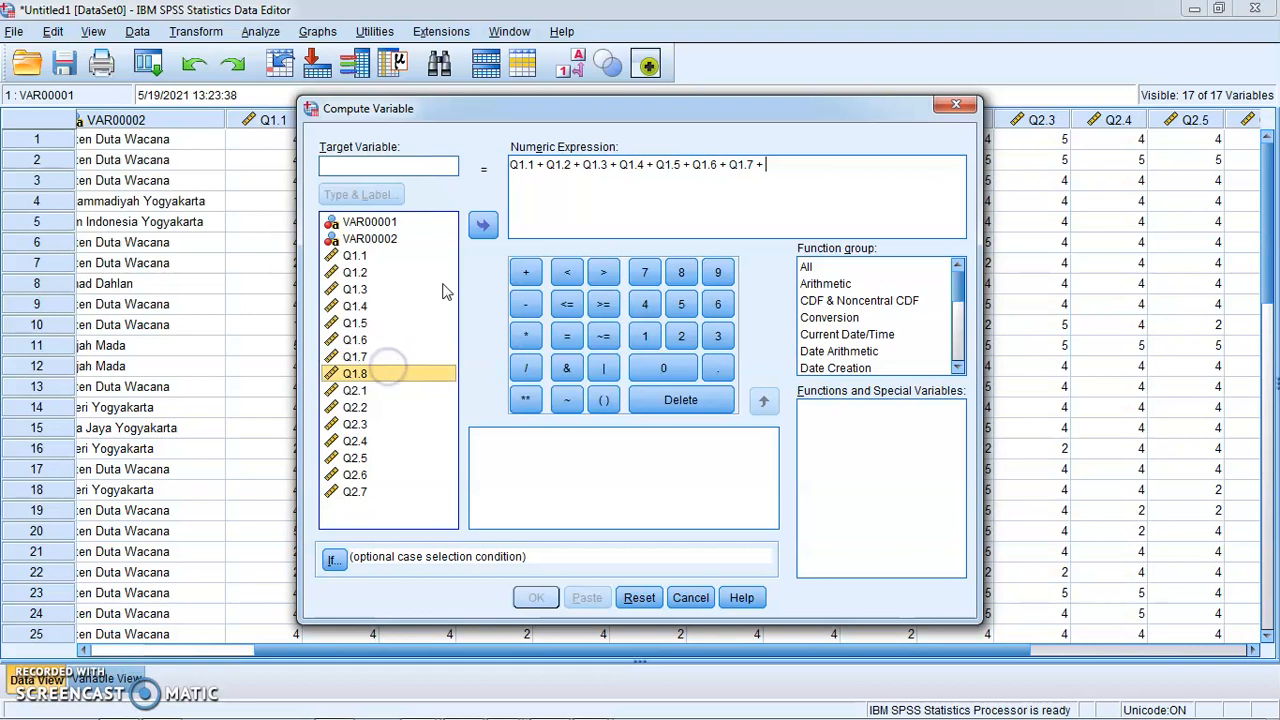
pyautogui.click(484, 225)
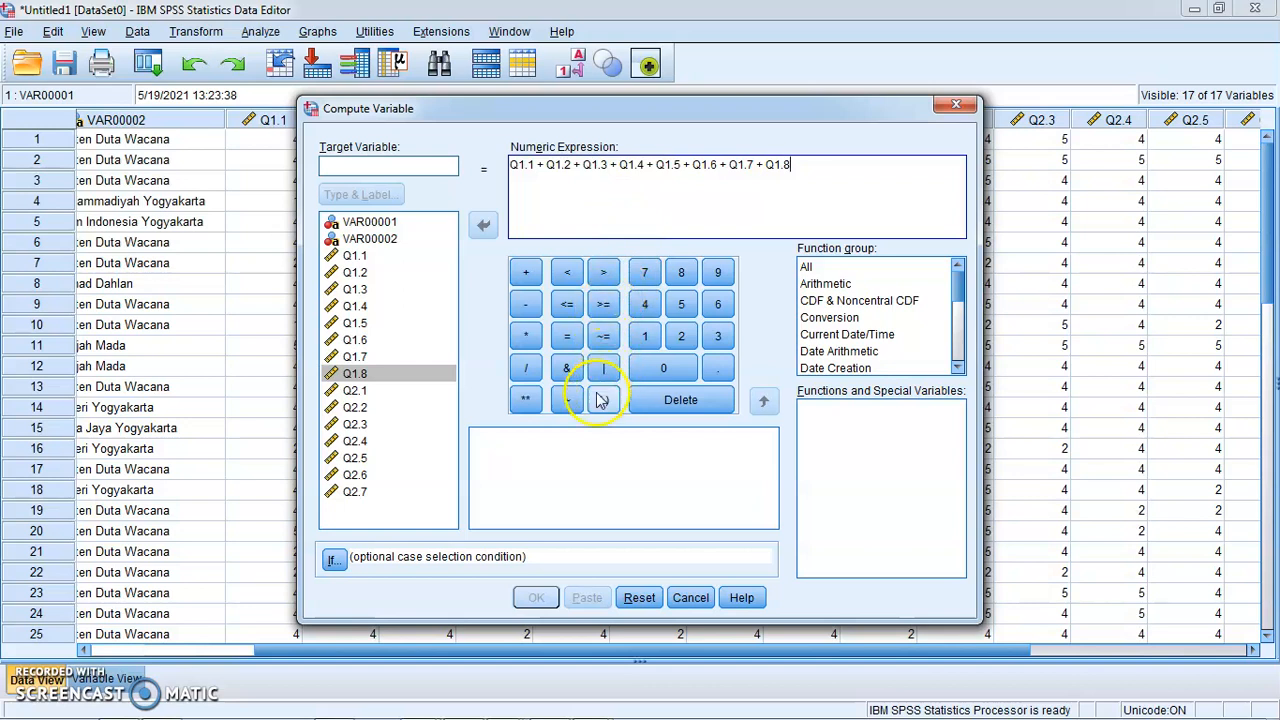
# Step: Name the target variable SLMTOTAL and run the computation of the Q1 item sum
pyautogui.click(571, 215)
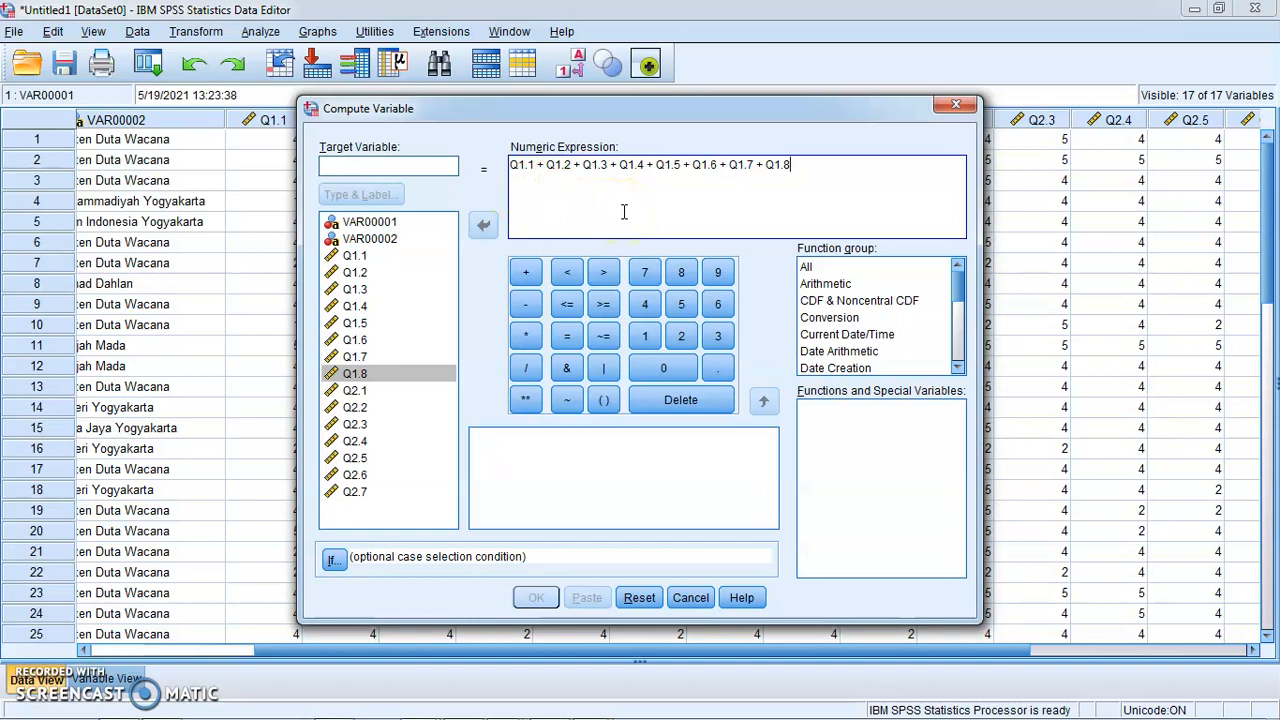
pyautogui.click(398, 169)
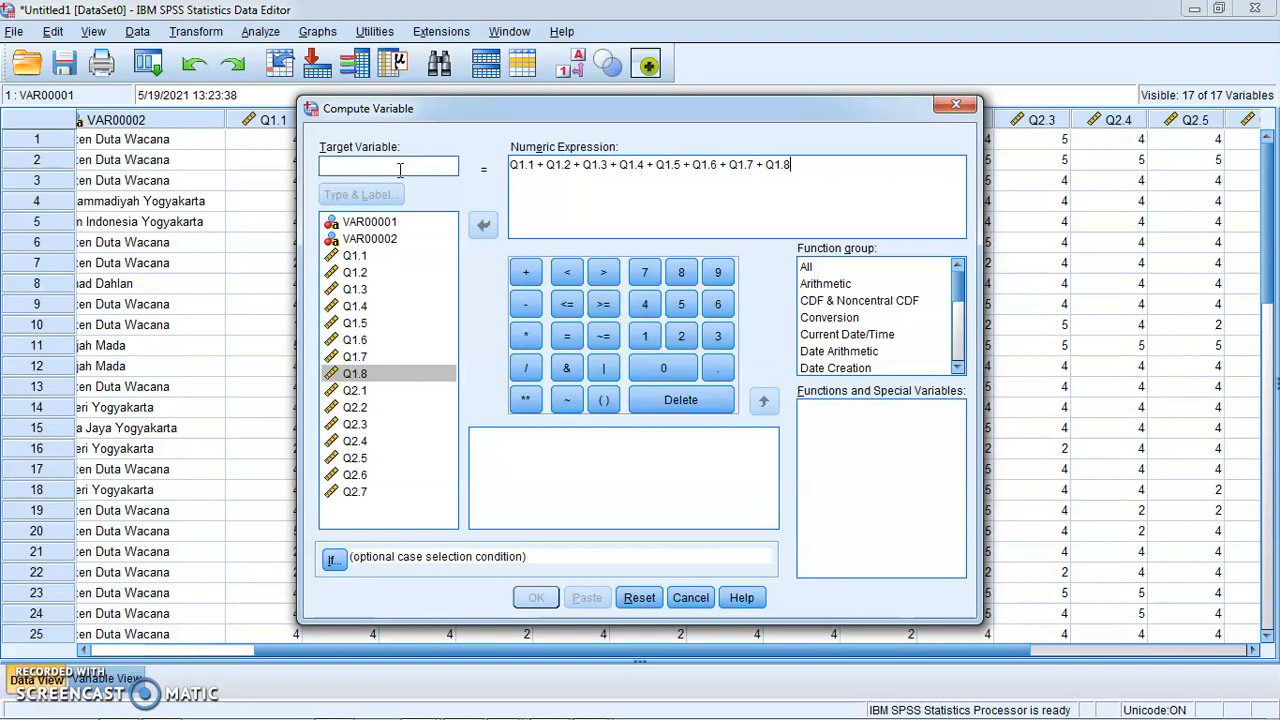
pyautogui.write('s')
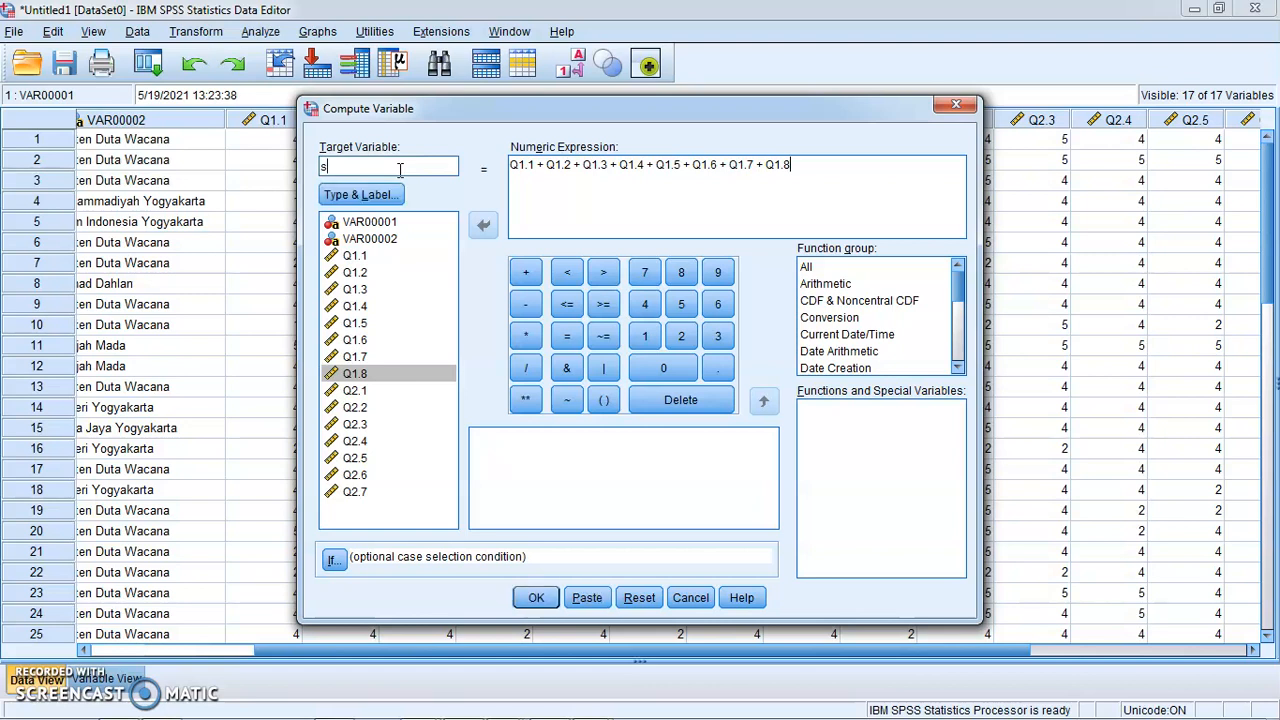
pyautogui.press('BackSpace')
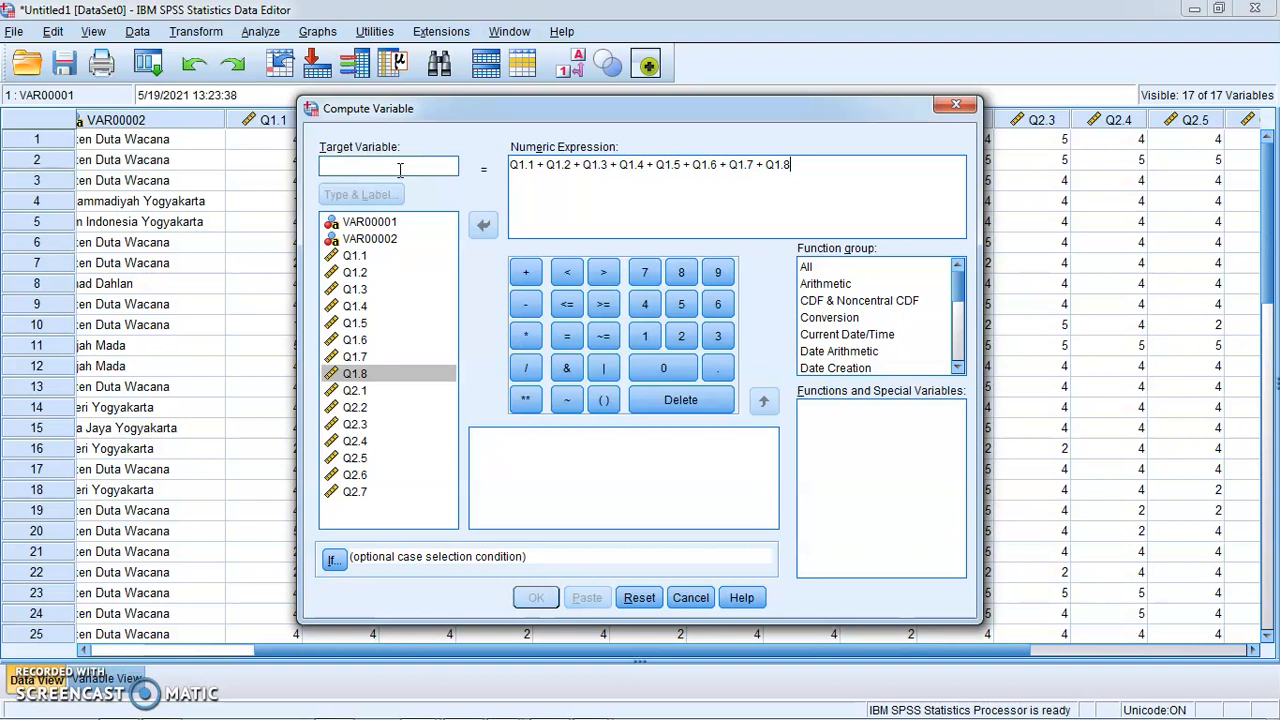
pyautogui.write('SLMTOTAL')
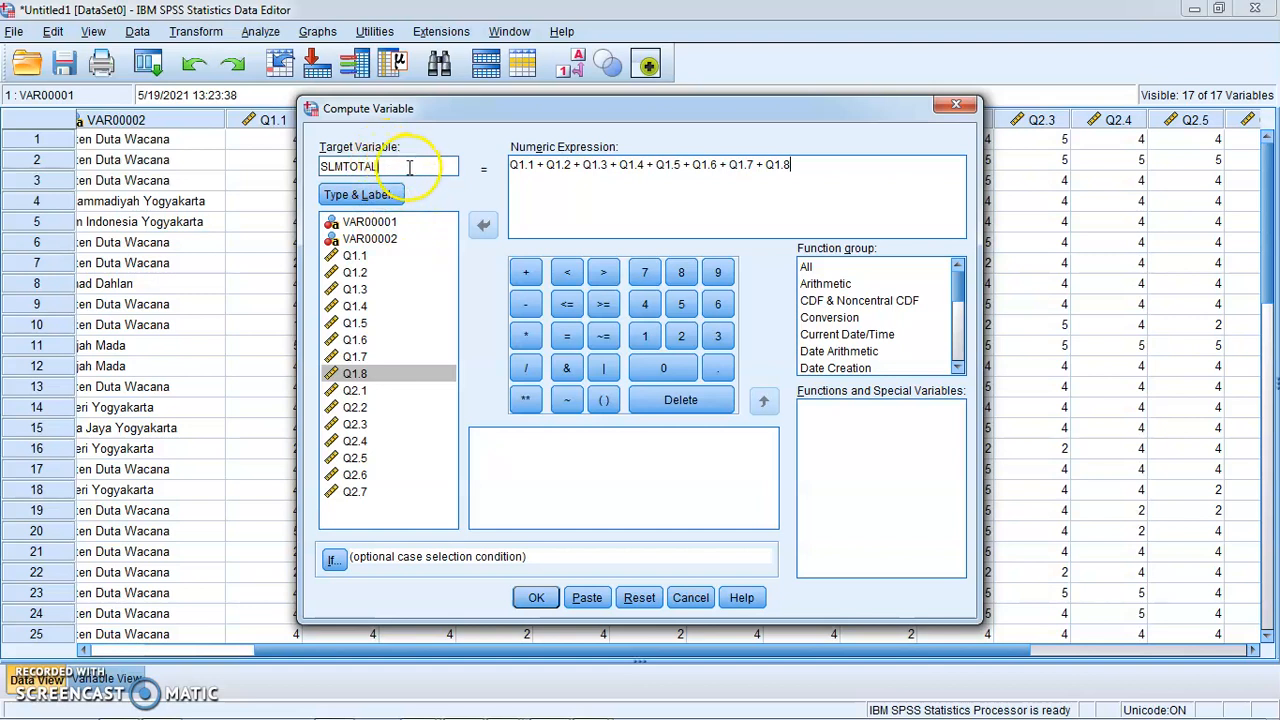
pyautogui.click(537, 598)
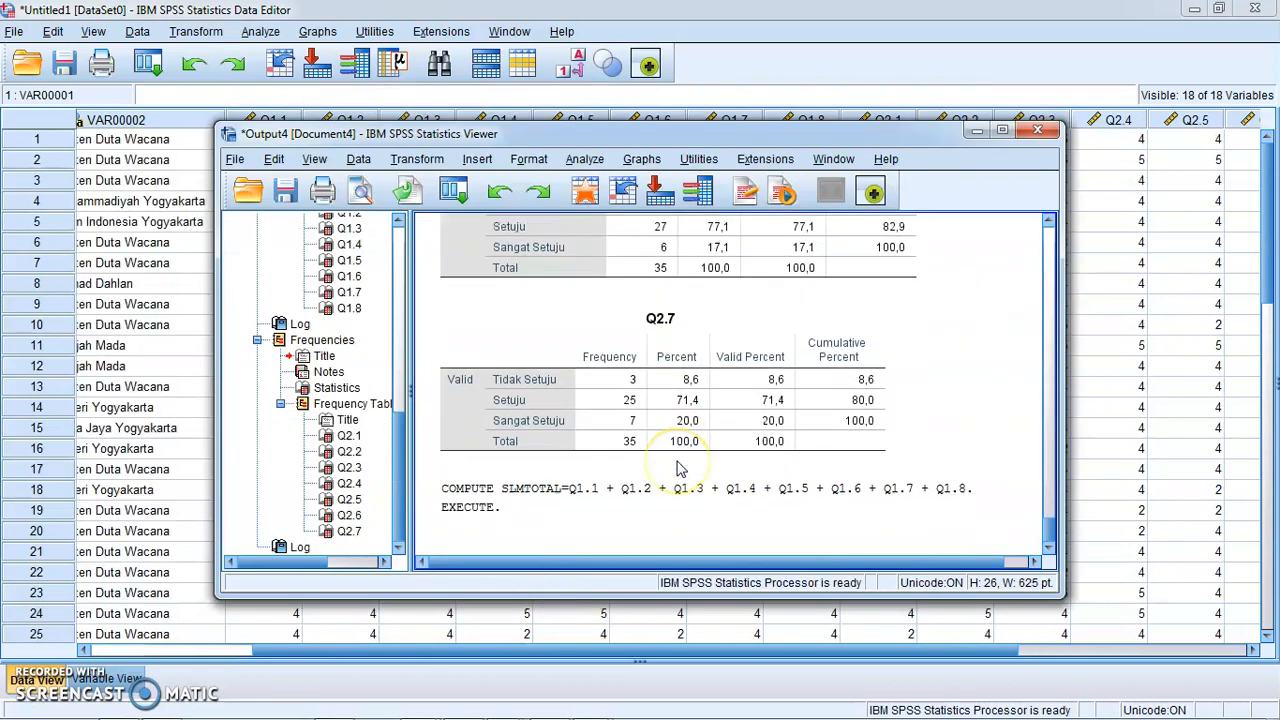
# Step: Minimize the output window and check the computed SLMTOTAL column in the data set, starting with the first case
pyautogui.click(676, 462)
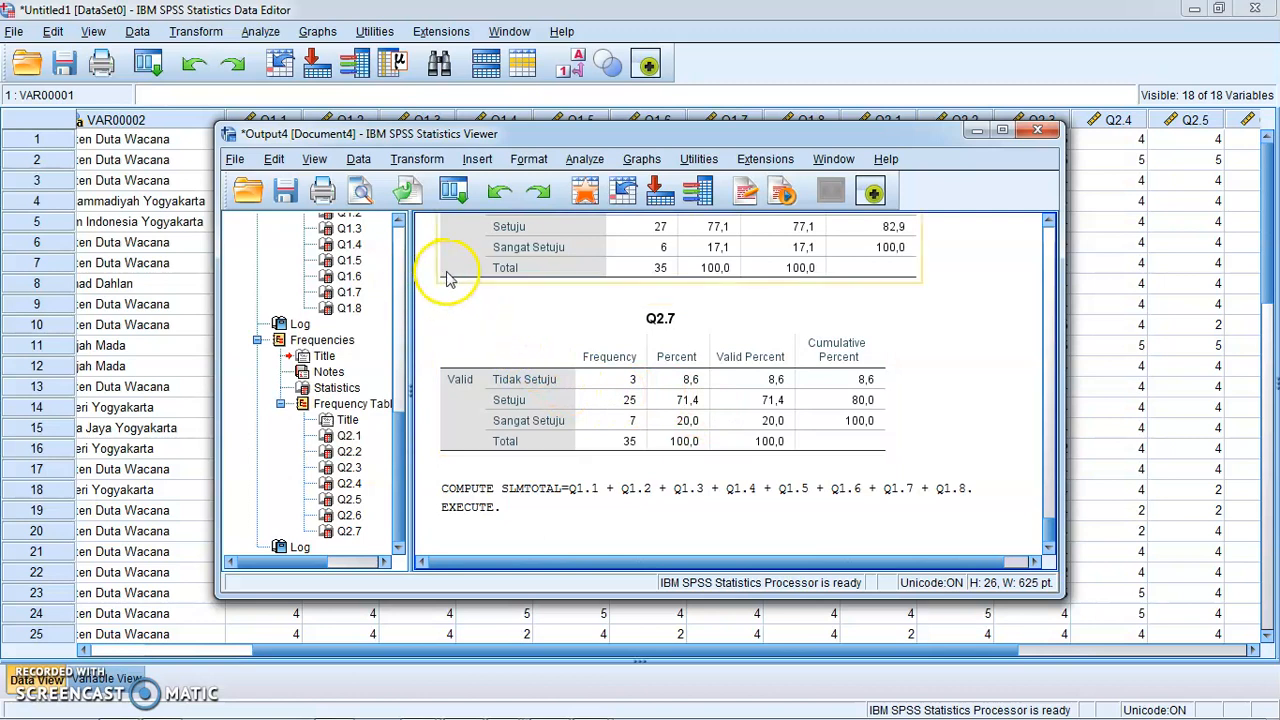
pyautogui.click(976, 130)
pyautogui.moveTo(587, 660); pyautogui.dragTo(915, 640)
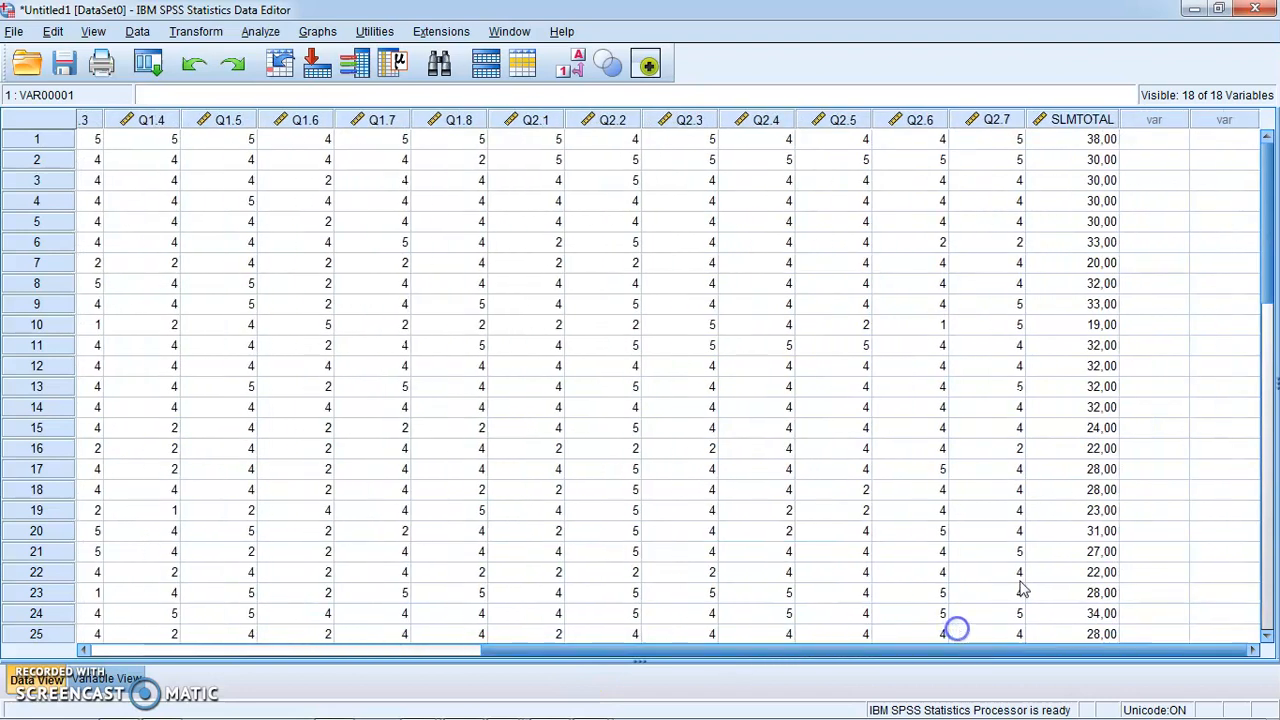
pyautogui.click(1097, 200)
pyautogui.click(1094, 140)
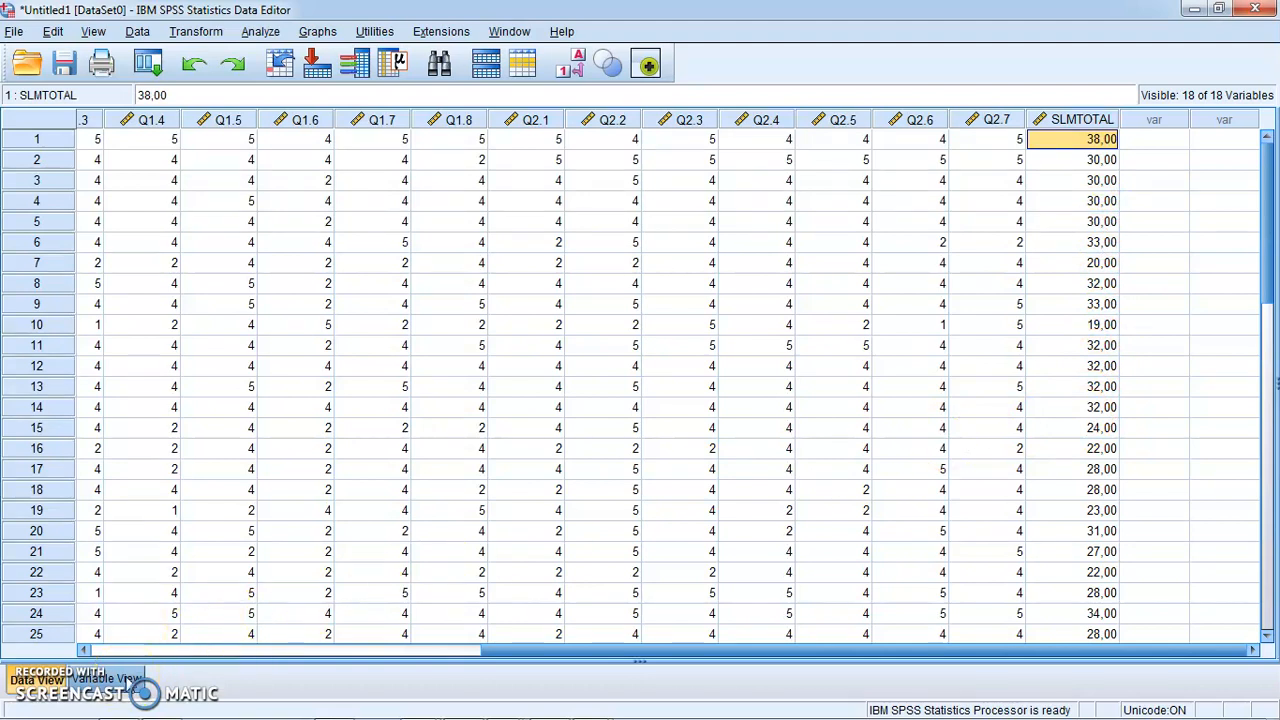
# Step: Set the SLMTOTAL variable's decimals to 0 and return to the data values
pyautogui.click(128, 679)
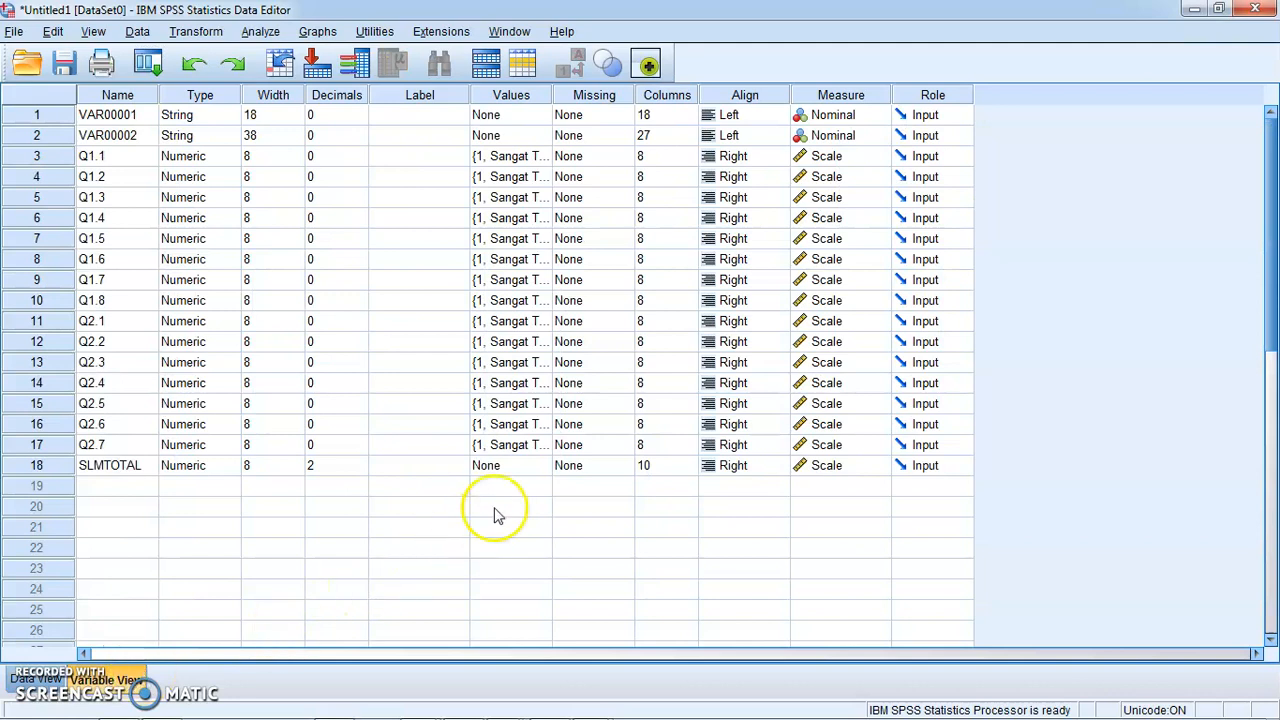
pyautogui.click(334, 472)
pyautogui.click(345, 466)
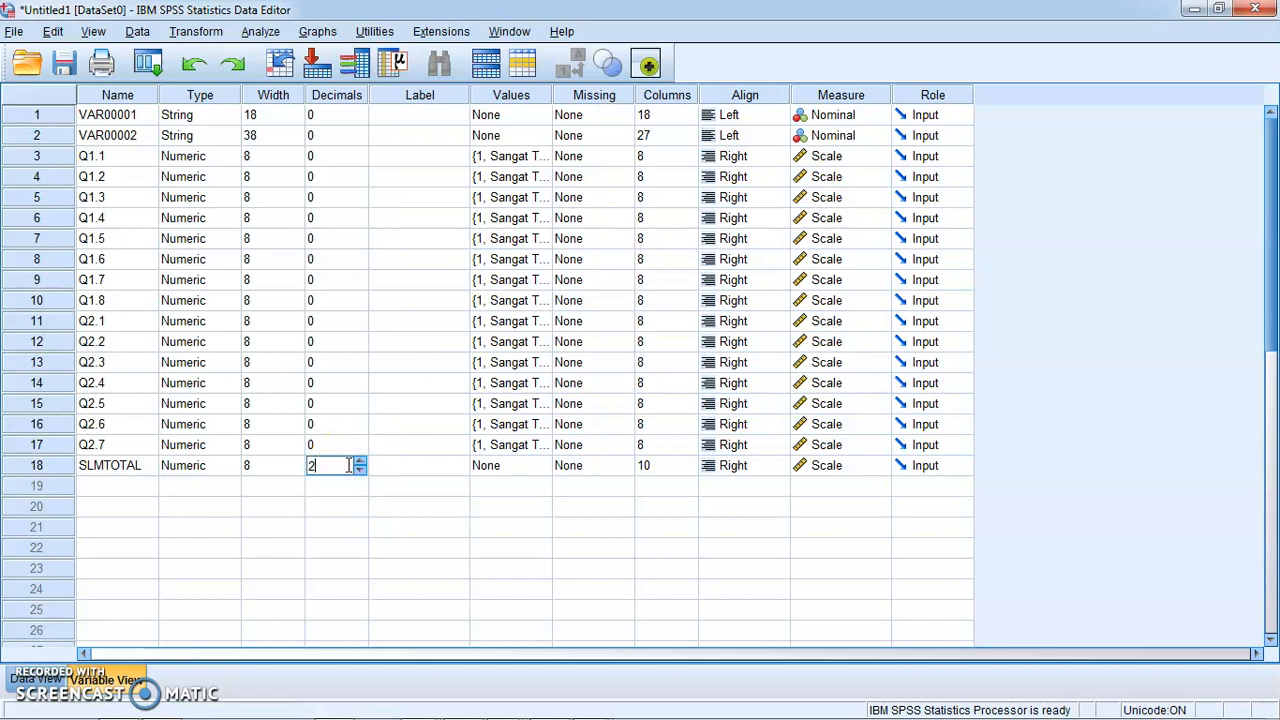
pyautogui.click(359, 470)
pyautogui.click(312, 498)
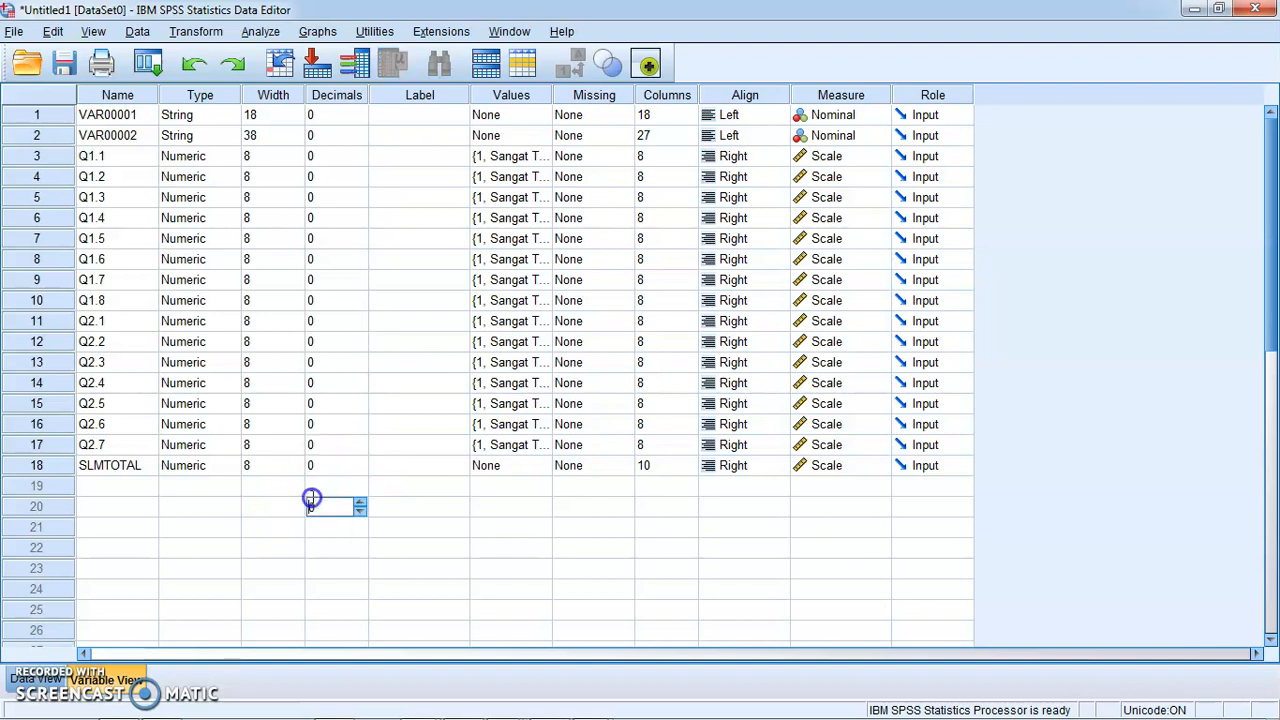
pyautogui.click(321, 482)
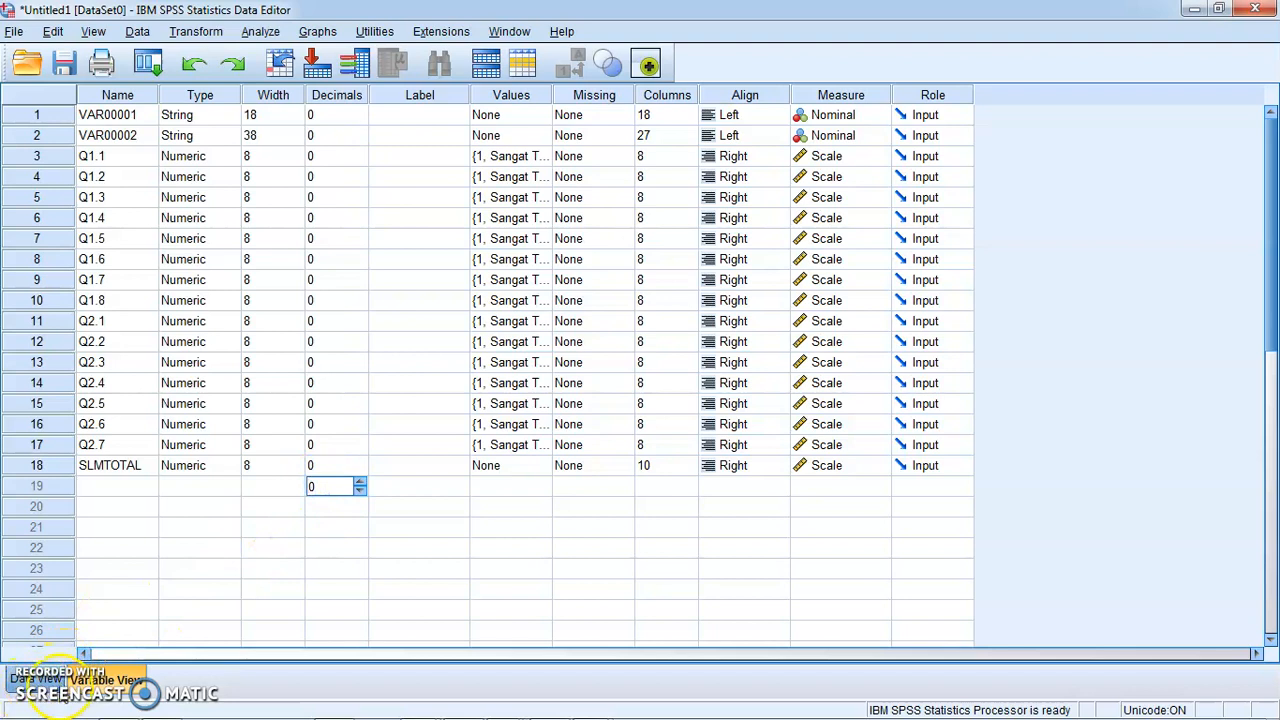
pyautogui.click(32, 680)
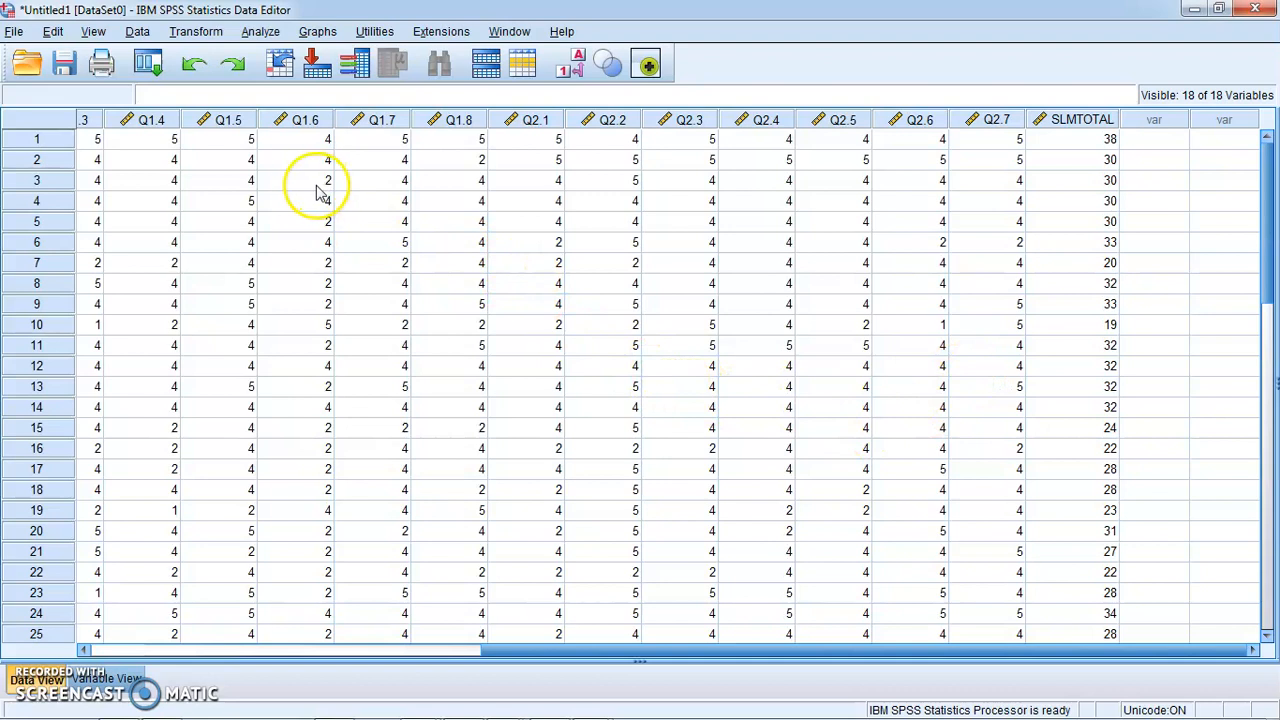
# Step: Start a new variable computation with all previous settings cleared and begin its numeric expression with Q2.1 +
pyautogui.click(198, 32)
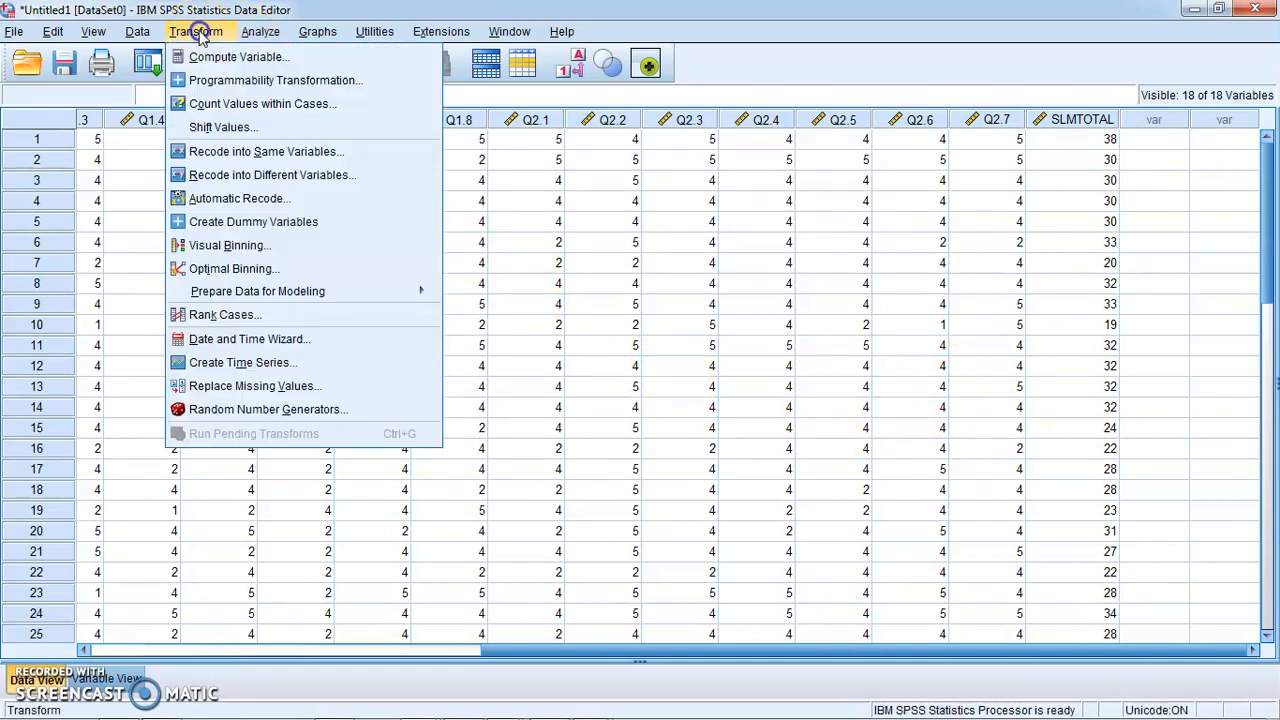
pyautogui.click(224, 57)
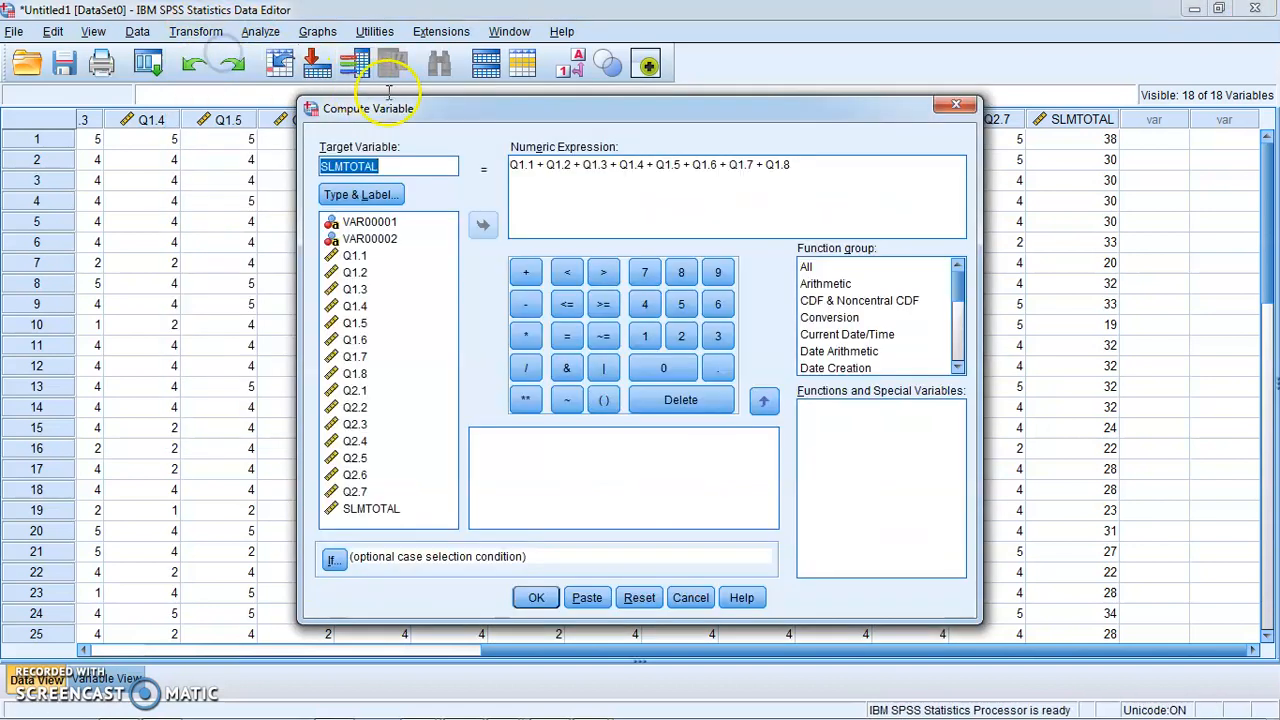
pyautogui.click(643, 597)
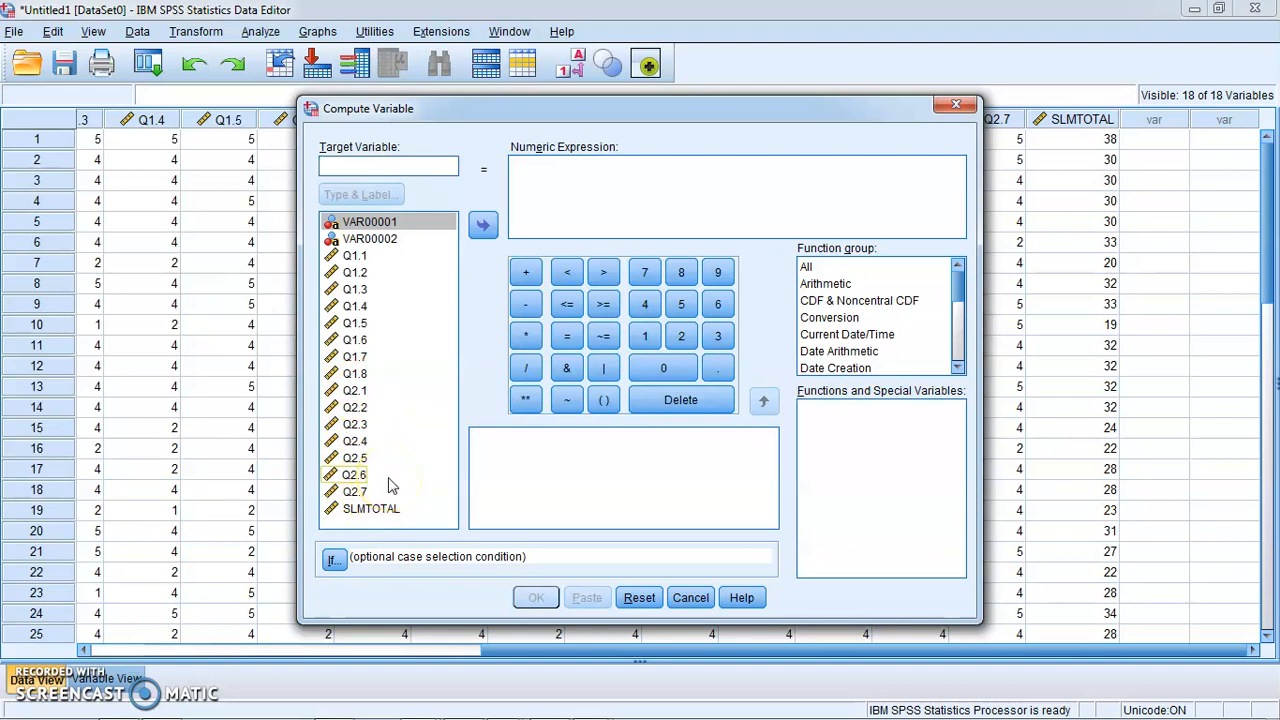
pyautogui.click(357, 391)
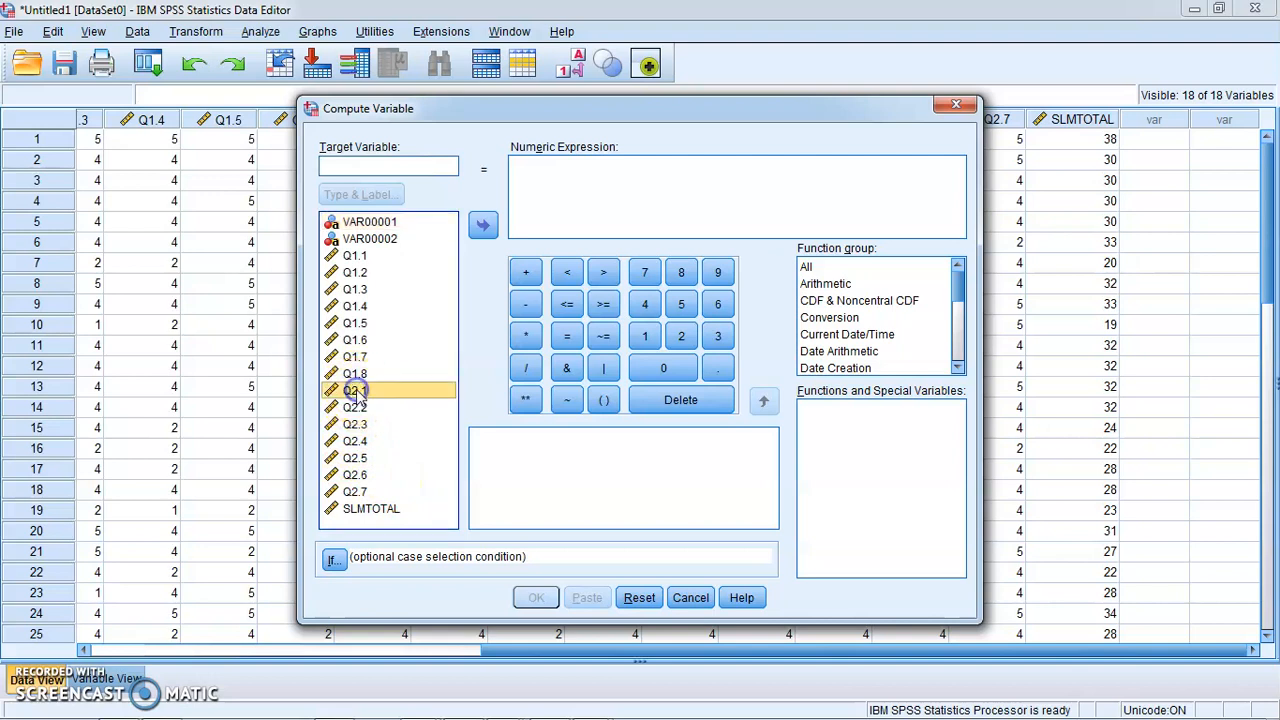
pyautogui.click(483, 226)
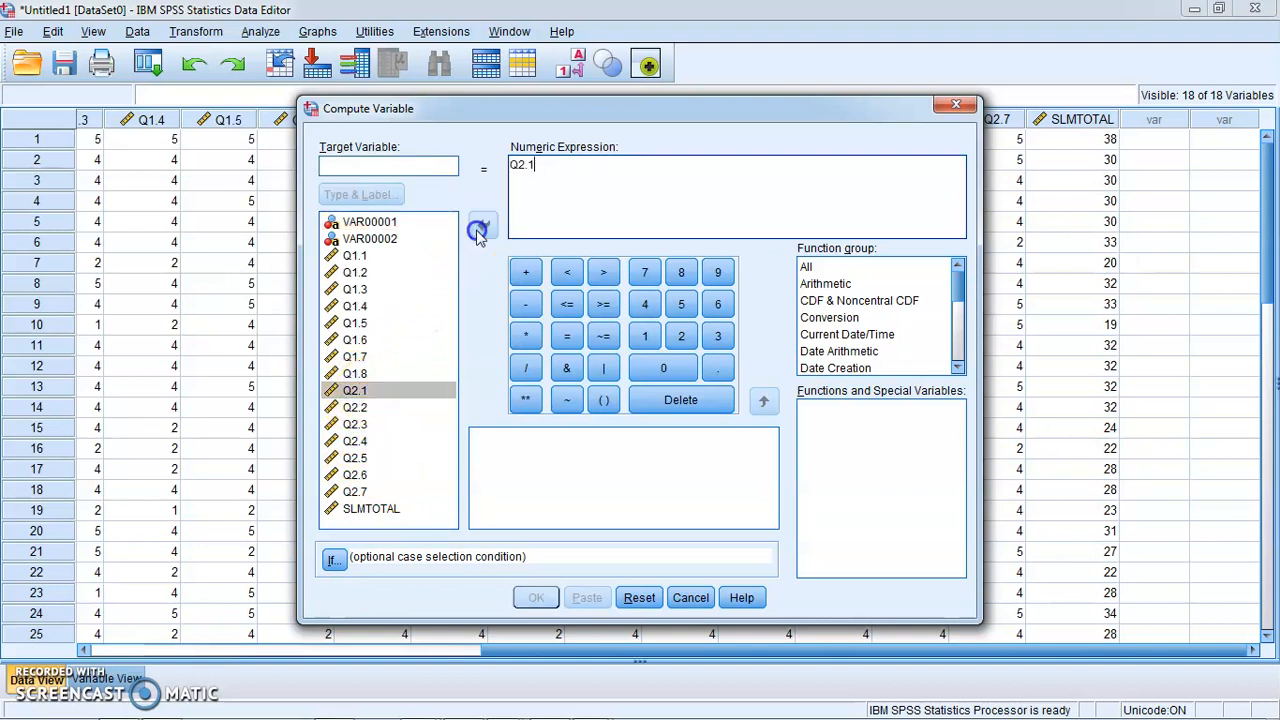
pyautogui.click(526, 271)
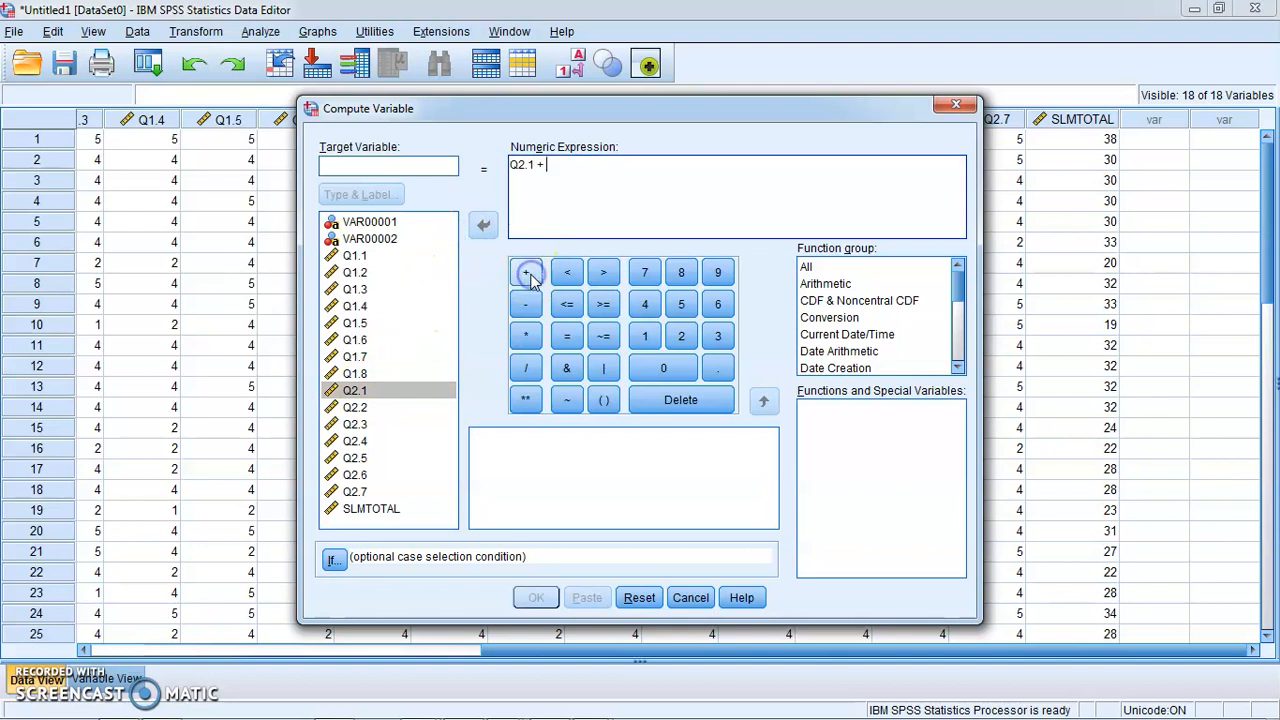
# Step: Extend the numeric expression by adding Q2.2, Q2.3 and Q2.4, joined with plus signs
pyautogui.click(367, 409)
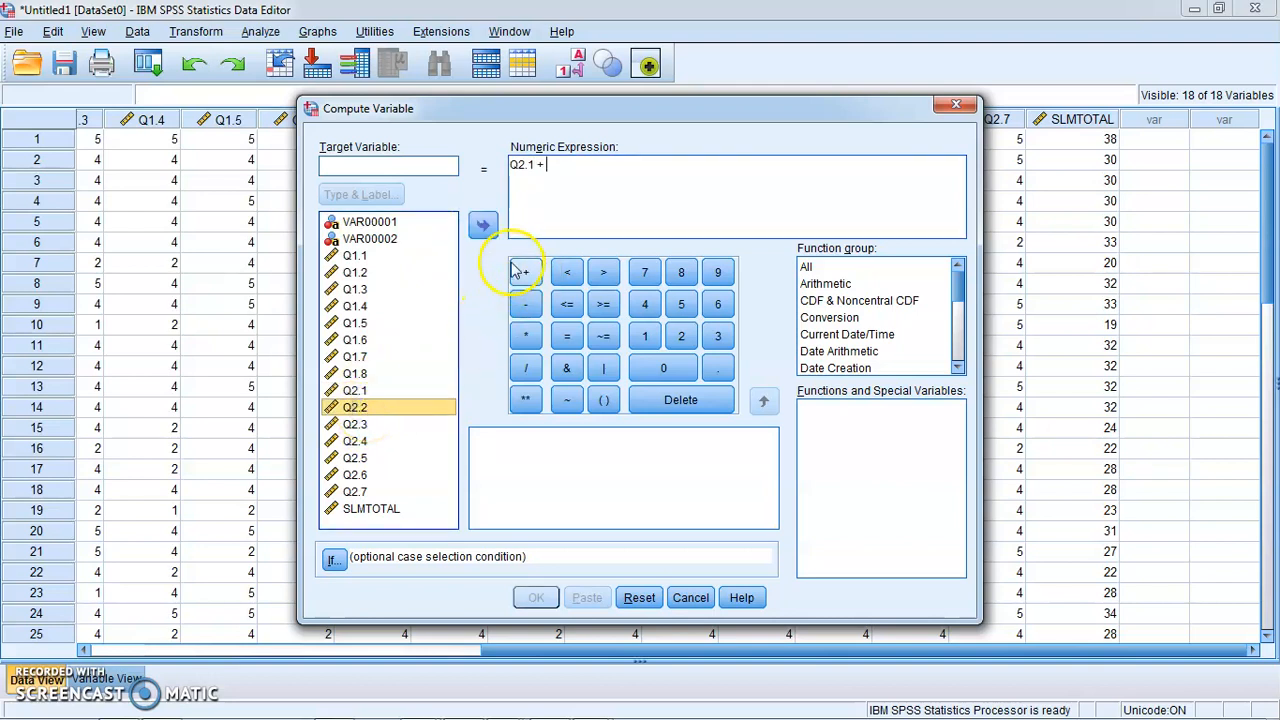
pyautogui.click(483, 225)
pyautogui.click(526, 278)
pyautogui.click(398, 425)
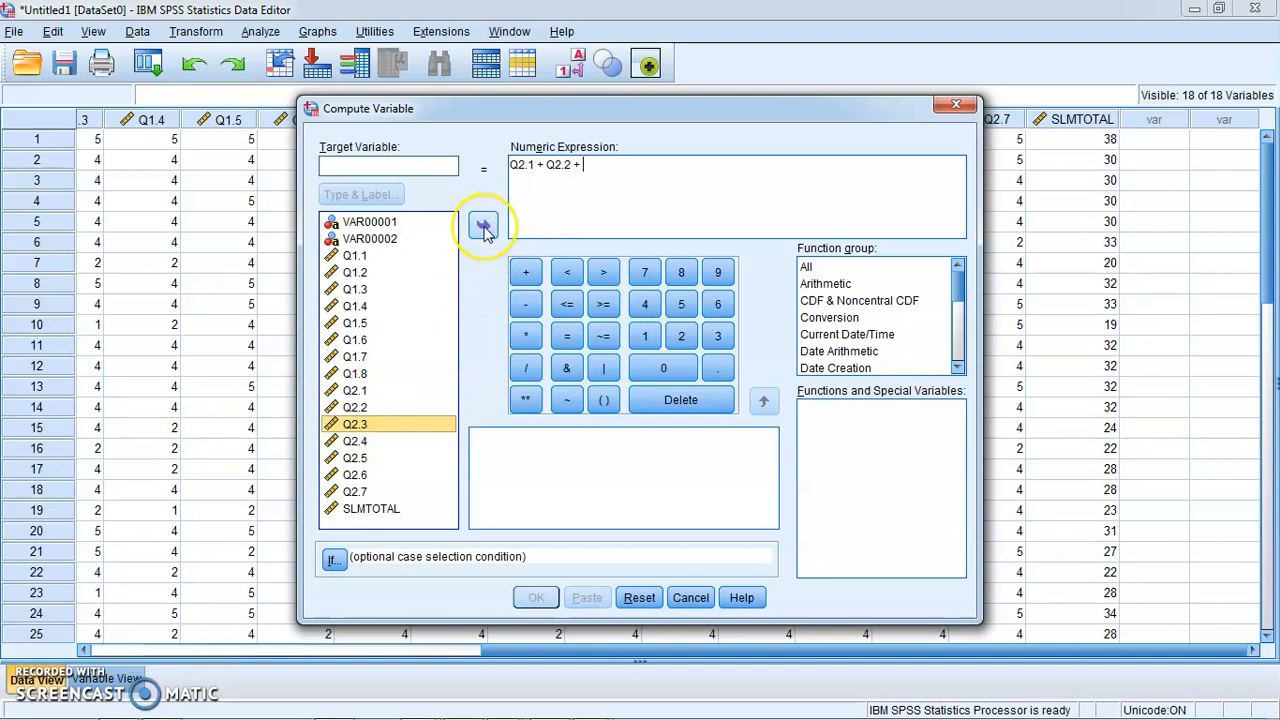
pyautogui.click(483, 226)
pyautogui.click(526, 272)
pyautogui.click(372, 442)
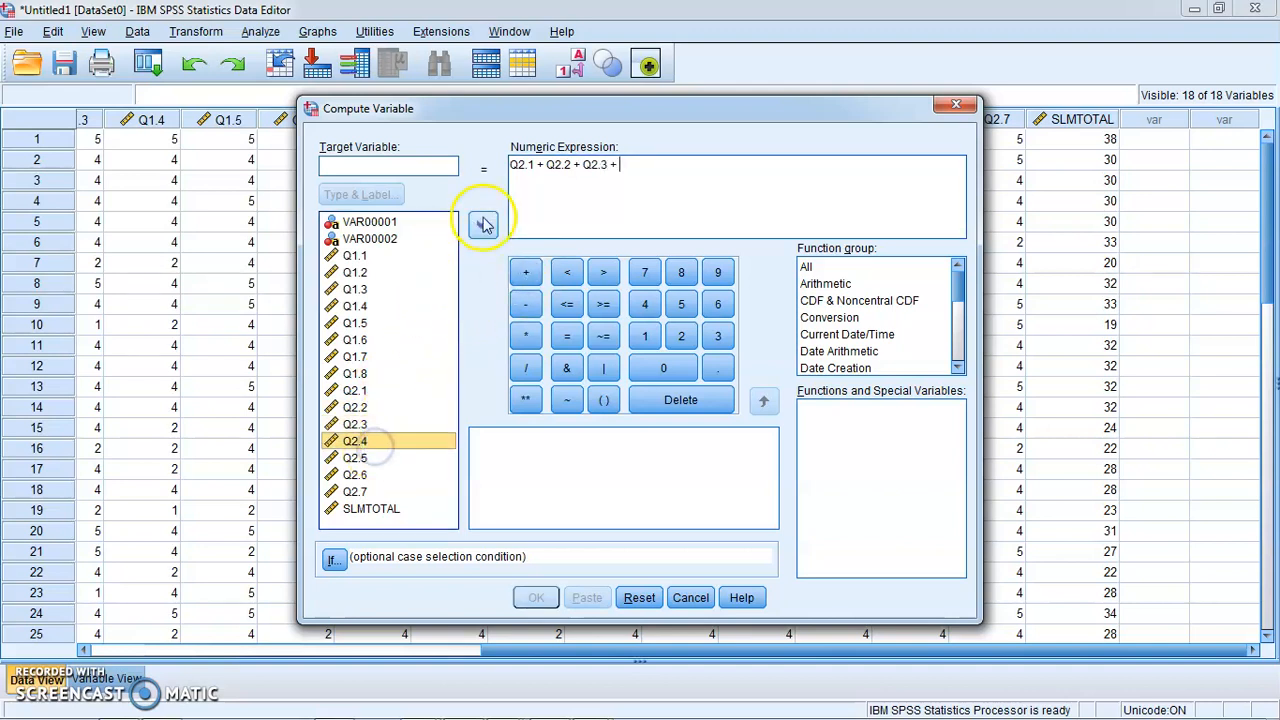
pyautogui.click(483, 225)
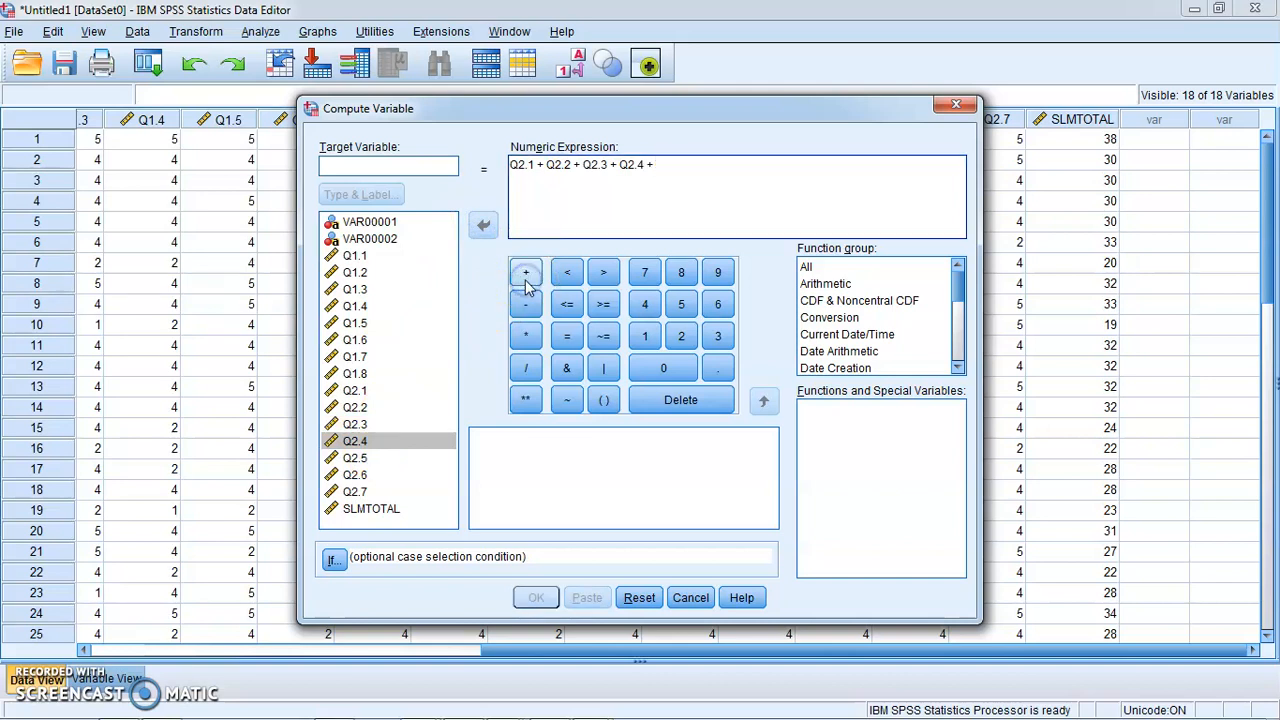
# Step: Complete the numeric expression by adding Q2.5 + Q2.6 + Q2.7 after Q2.4
pyautogui.click(356, 457)
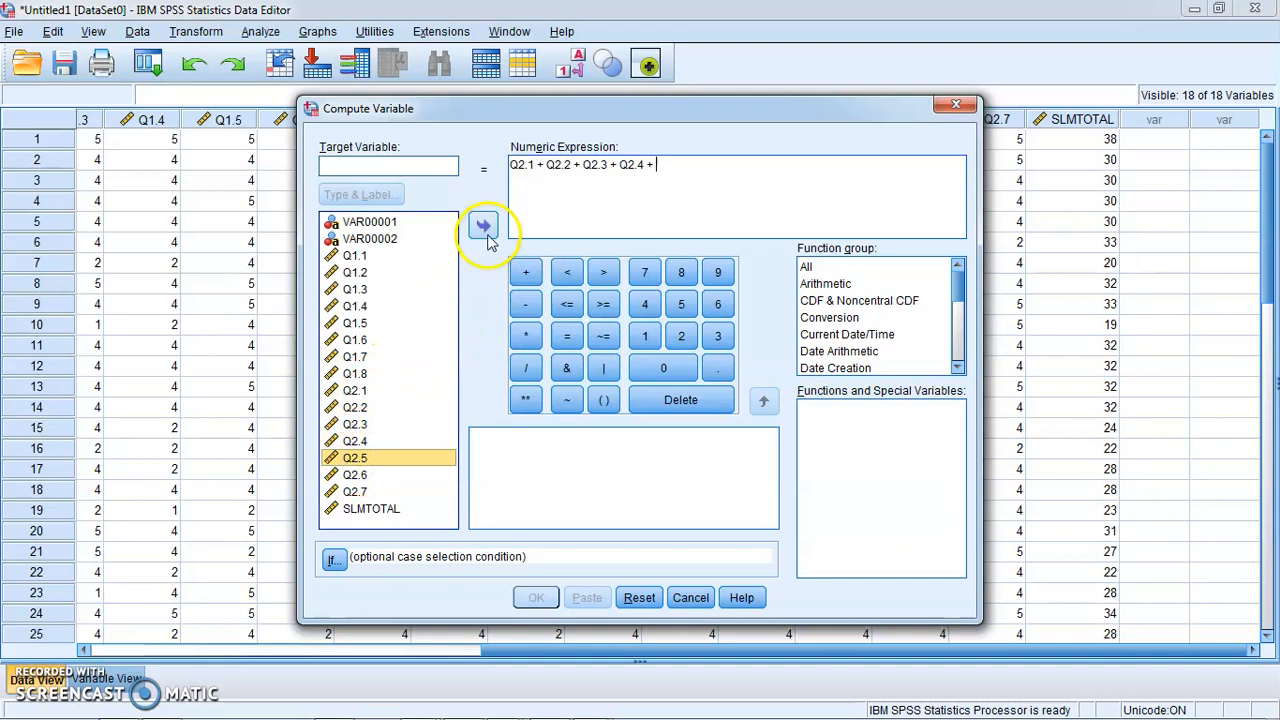
pyautogui.click(486, 236)
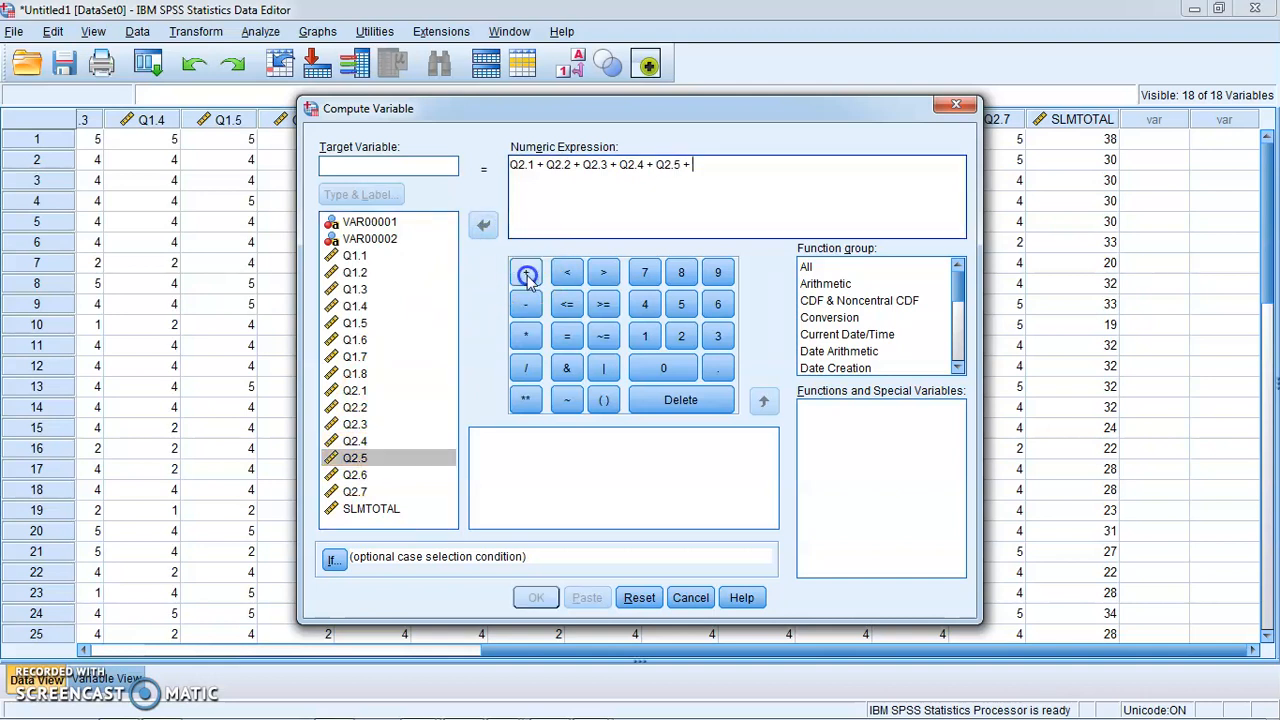
pyautogui.click(372, 474)
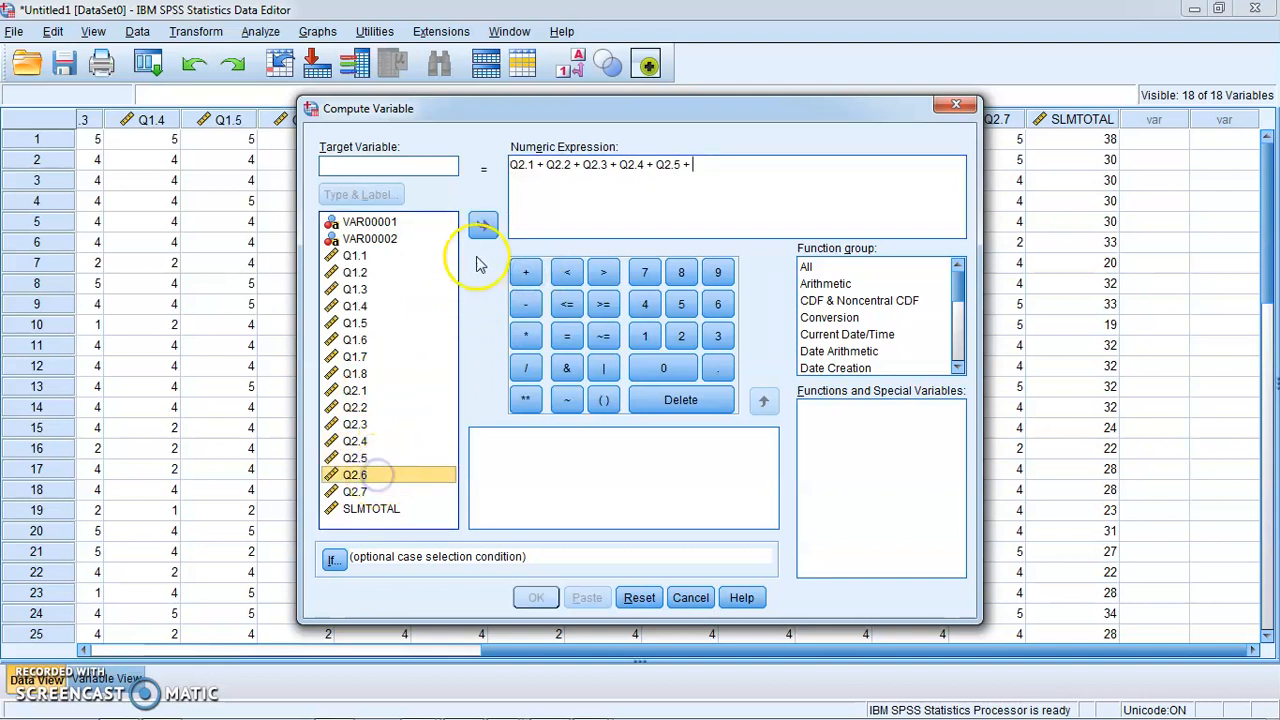
pyautogui.click(483, 226)
pyautogui.click(530, 272)
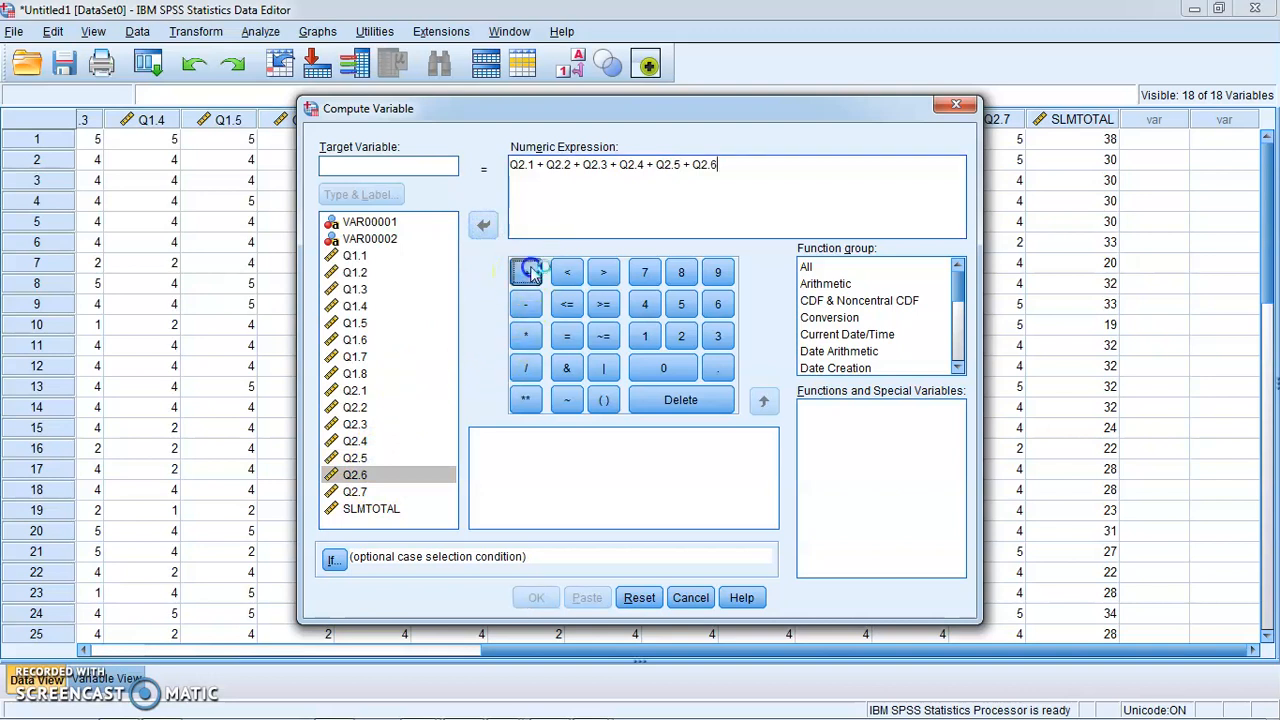
pyautogui.click(372, 492)
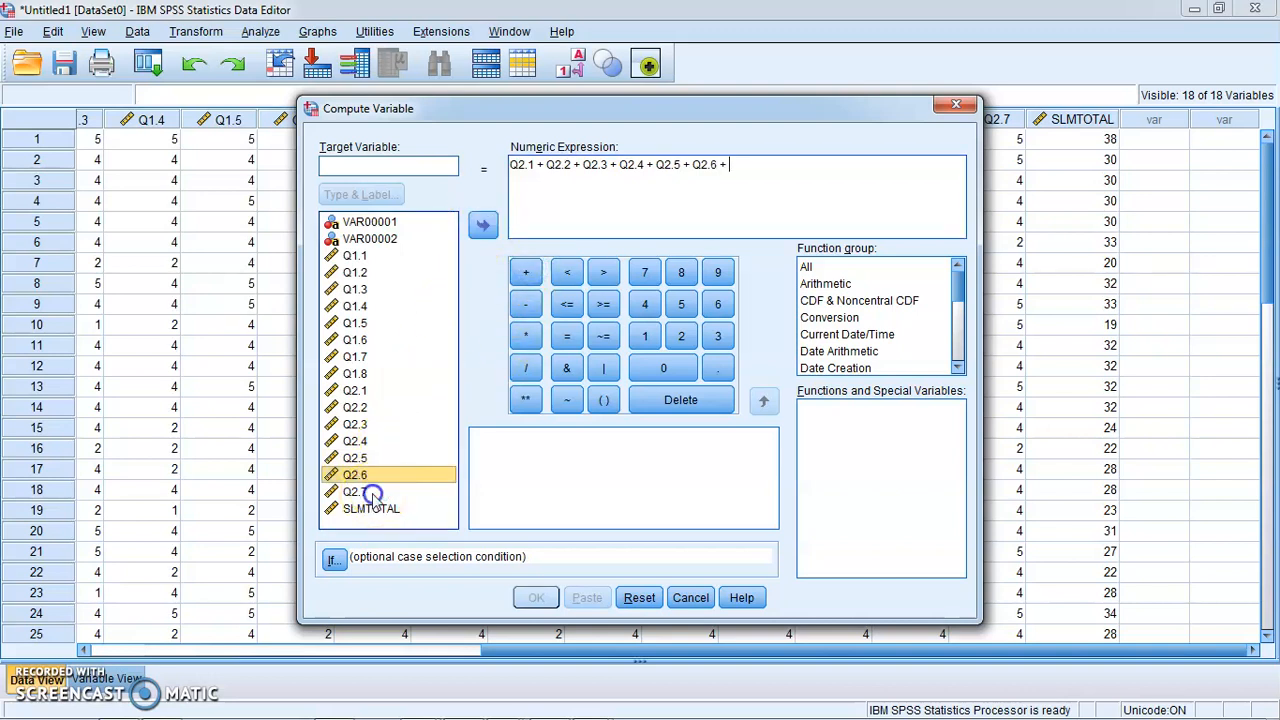
pyautogui.click(483, 226)
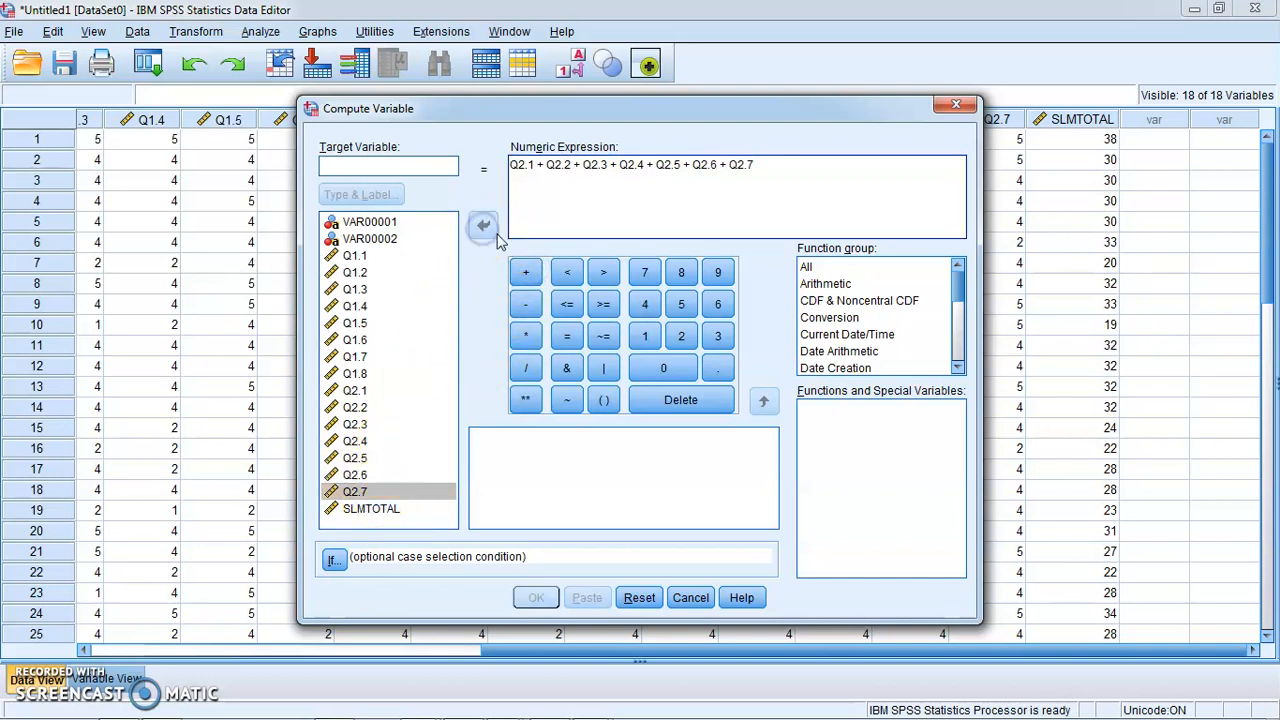
# Step: Name the target variable SETOTAL, run the computation of the Q2 item sum, and minimize the output window to view the new column
pyautogui.click(376, 163)
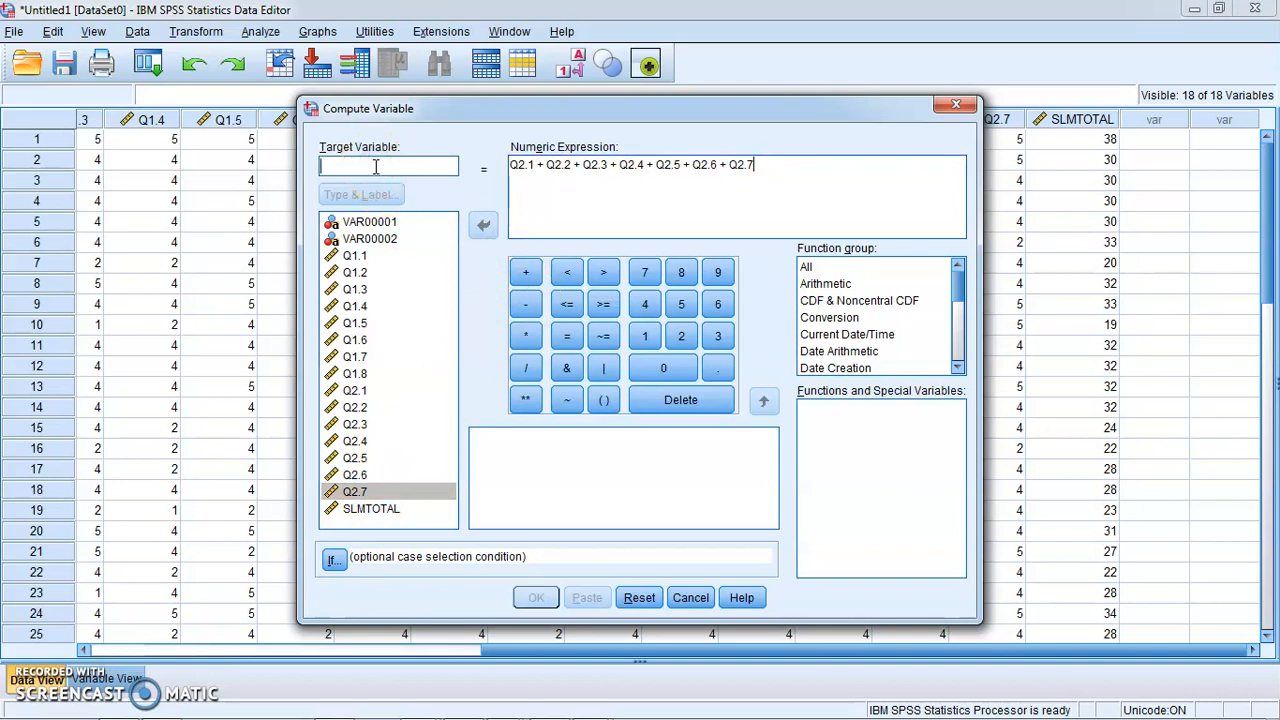
pyautogui.write('s')
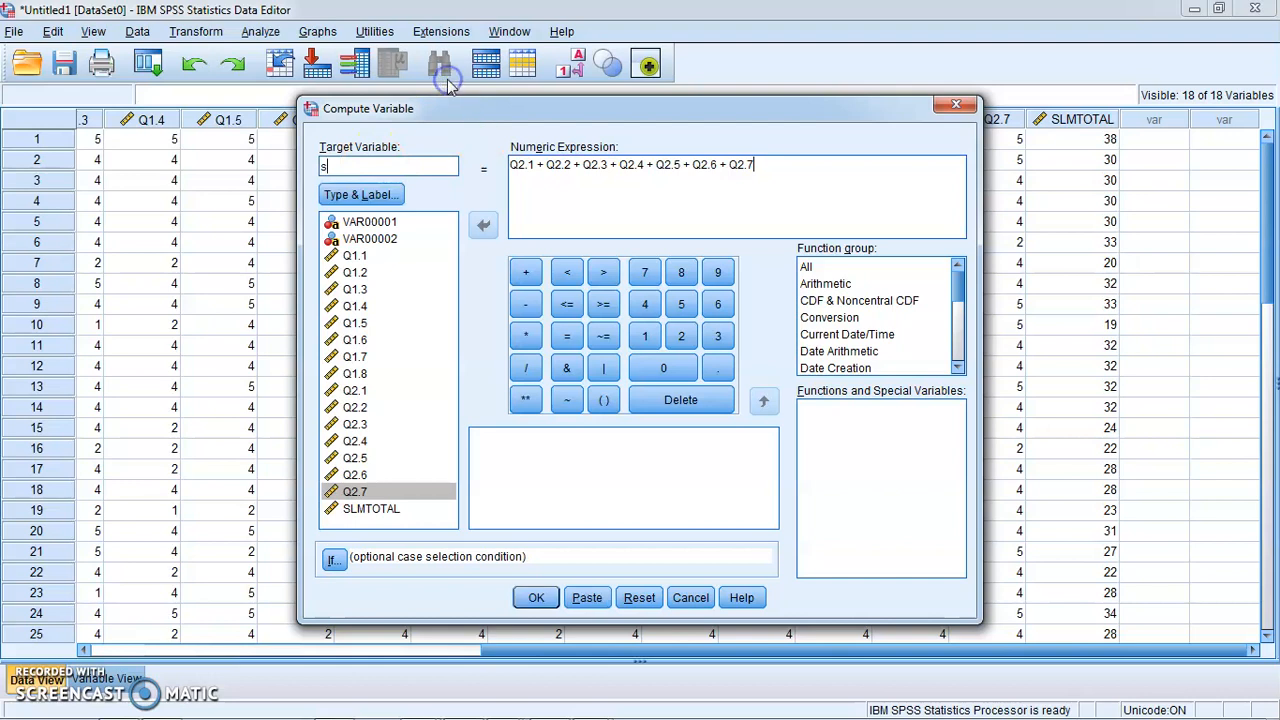
pyautogui.press('BackSpace')
pyautogui.write('SETOTAL')
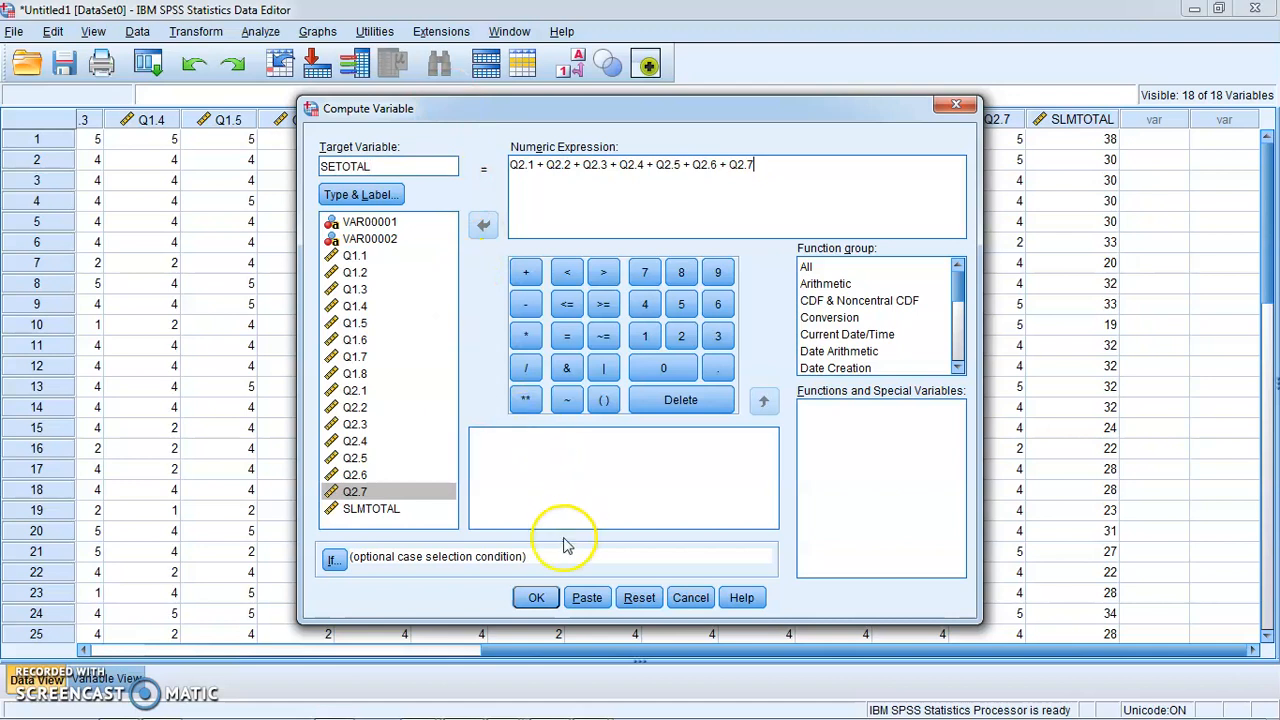
pyautogui.click(536, 598)
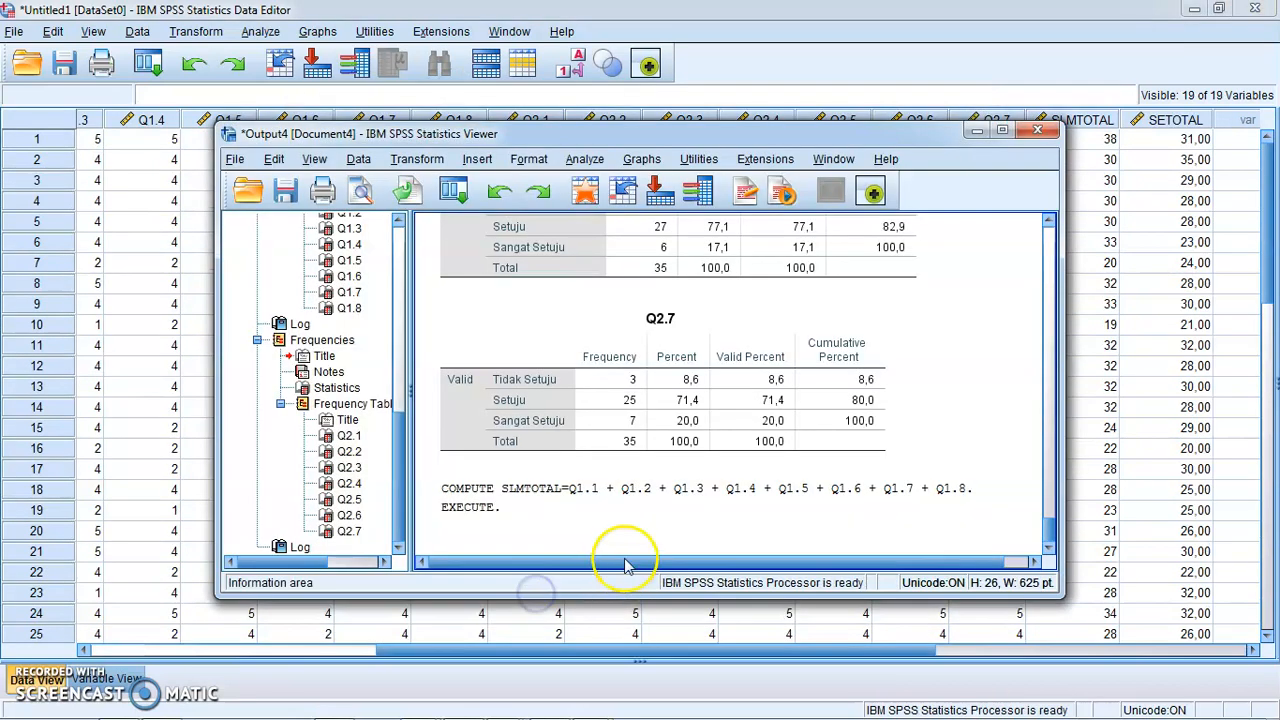
pyautogui.click(976, 130)
pyautogui.moveTo(651, 651); pyautogui.dragTo(797, 633)
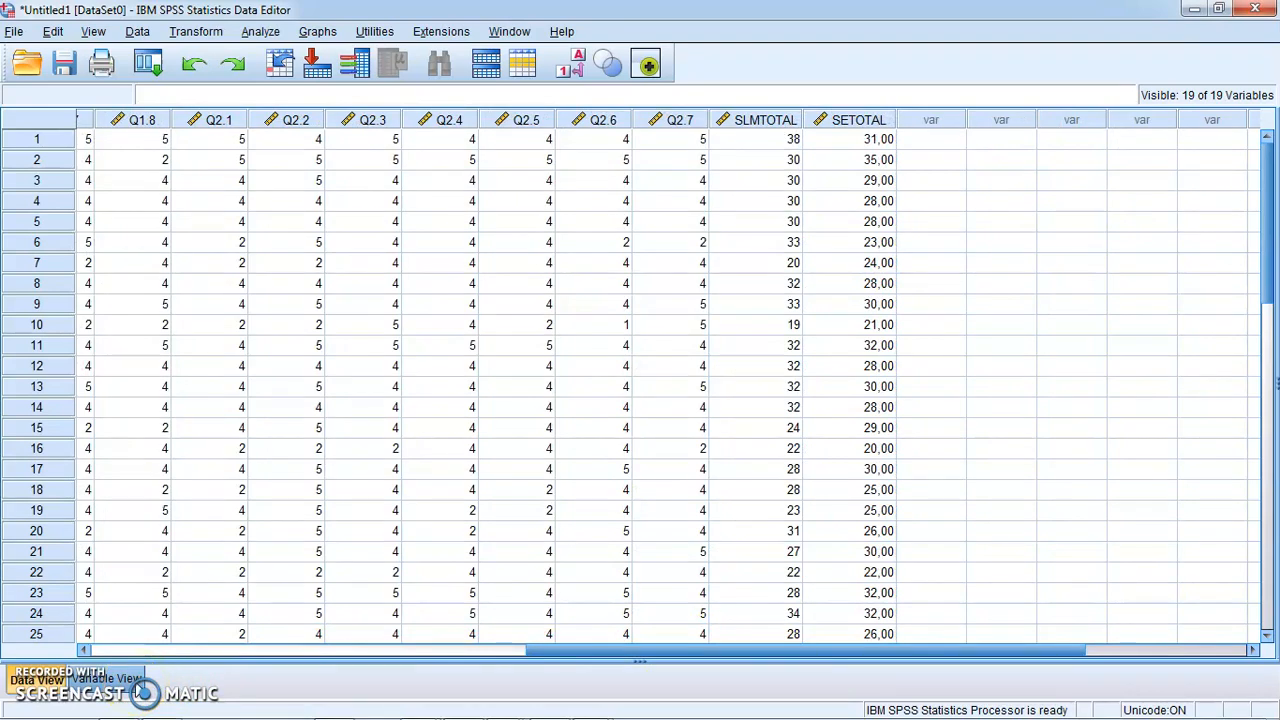
# Step: Set the SETOTAL variable's decimals to 0 and return to the data values to view both total columns
pyautogui.click(130, 680)
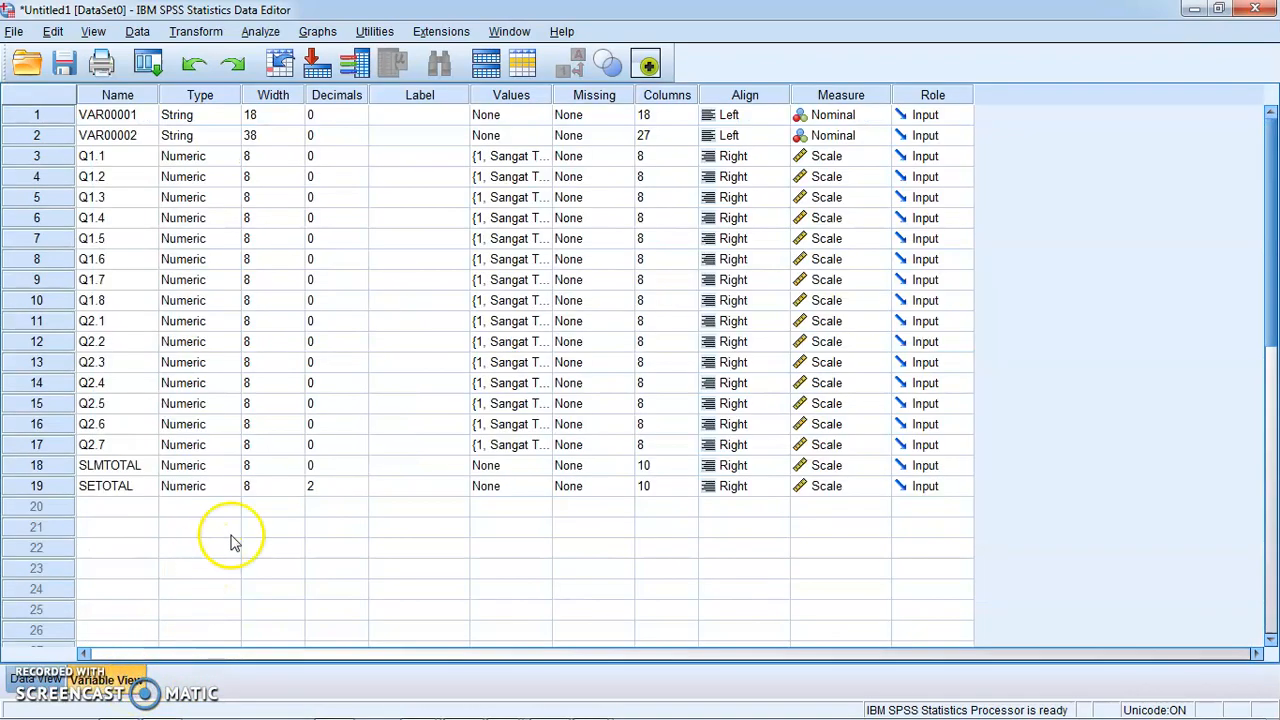
pyautogui.click(331, 493)
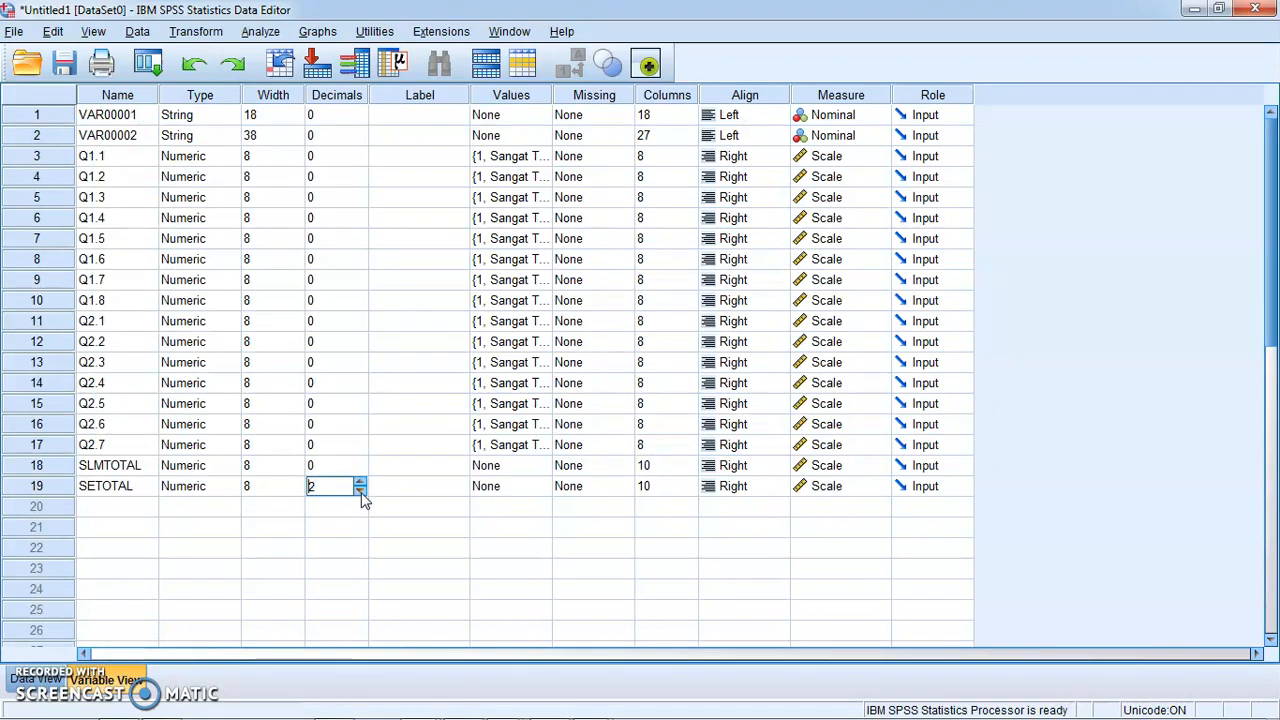
pyautogui.click(361, 493)
pyautogui.click(14, 692)
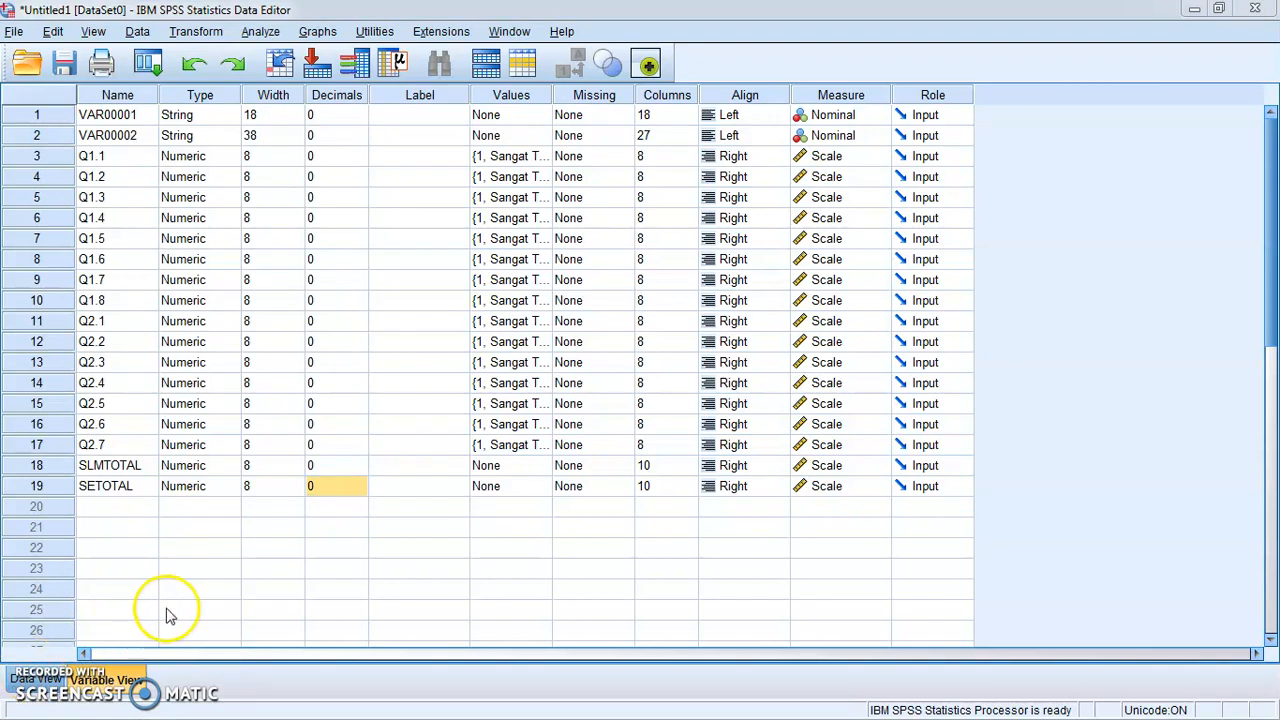
pyautogui.click(30, 680)
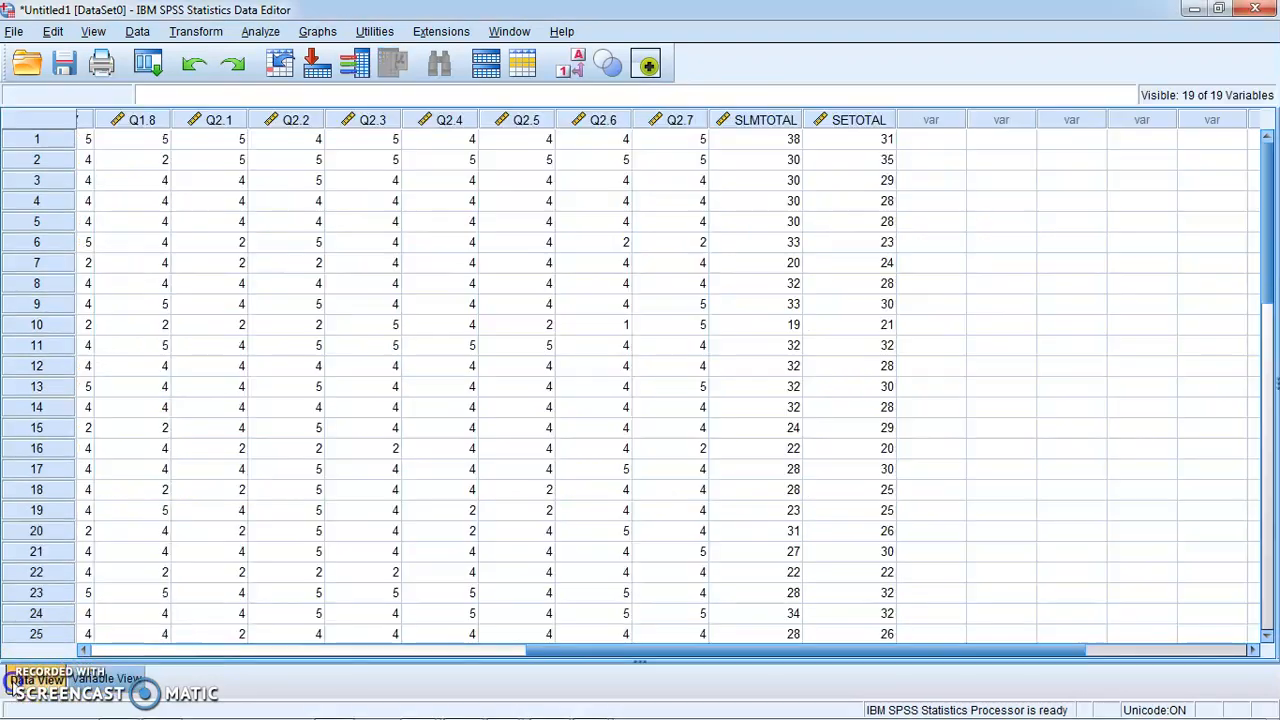
pyautogui.moveTo(591, 651); pyautogui.dragTo(482, 646)
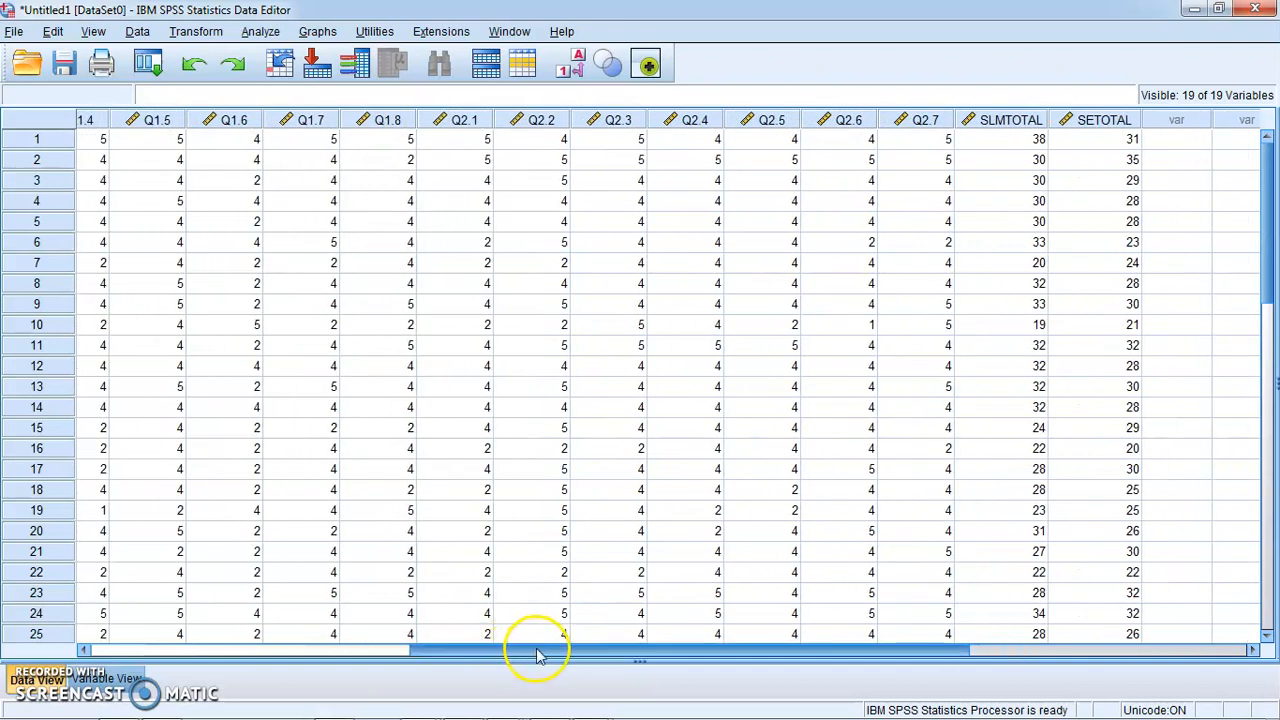